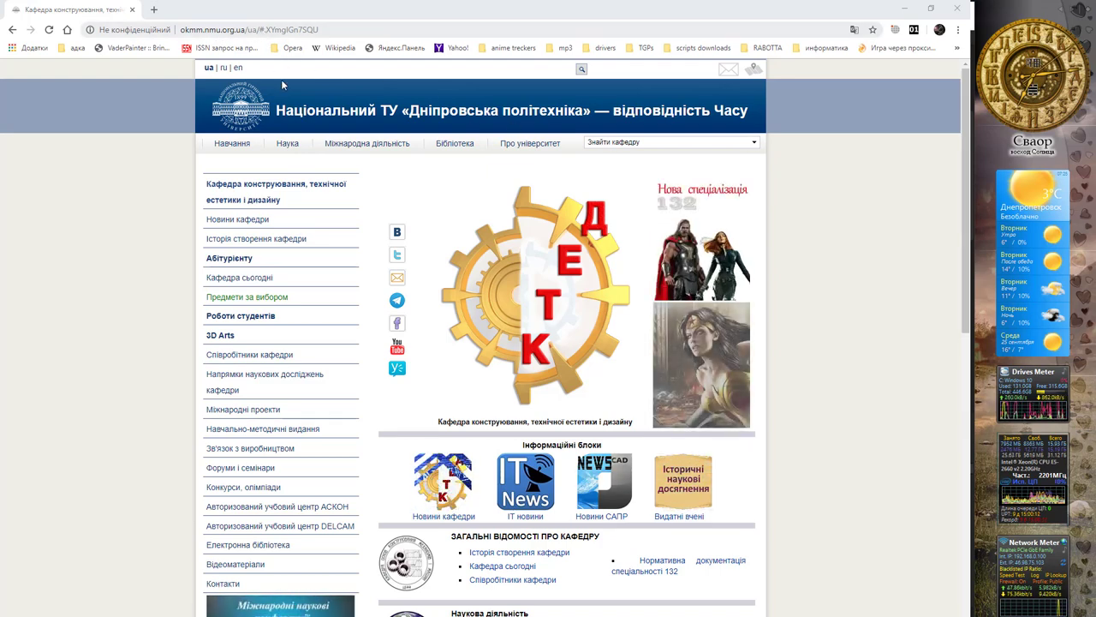
- Open the 'Частина 2 - анімація' elective course page and scroll to its After Effects lab videos
left_click(246, 299)
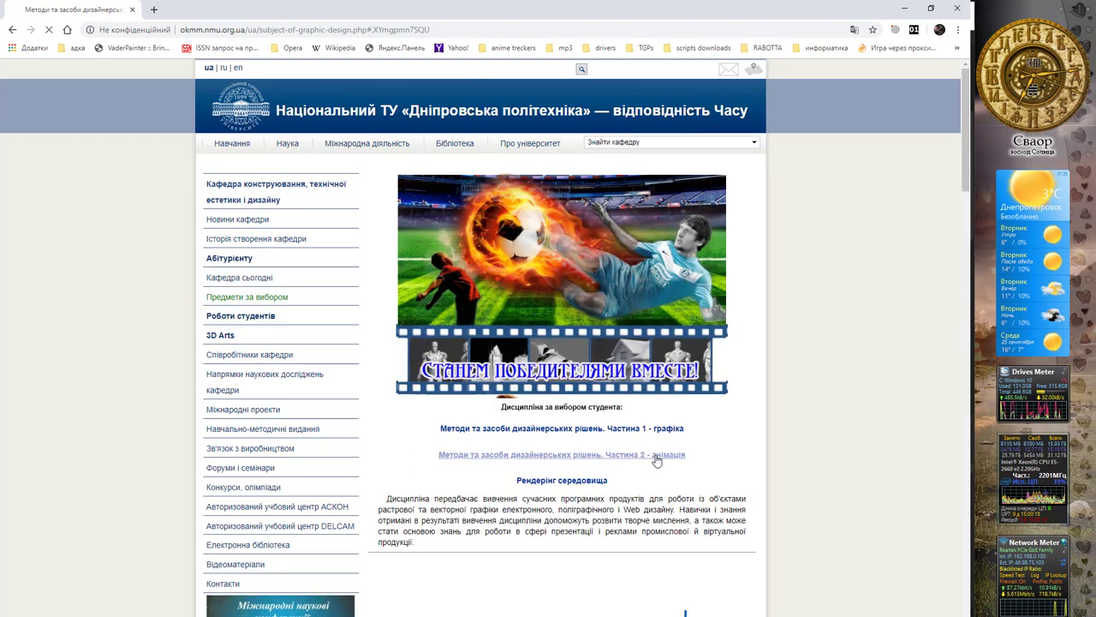
left_click(655, 455)
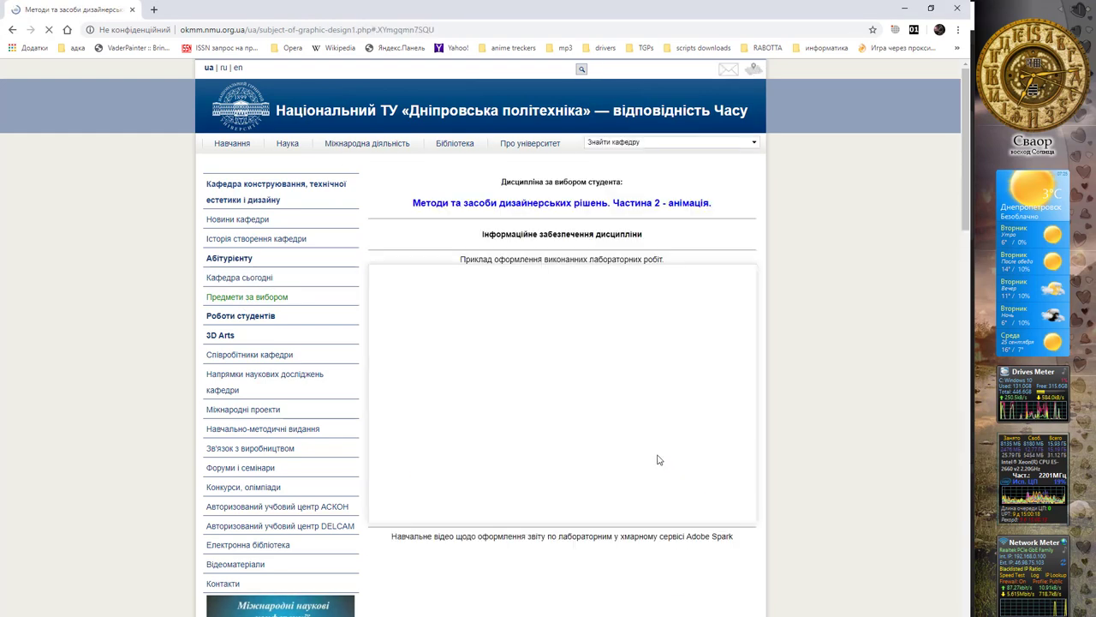
scroll(794, 328, "down", 4)
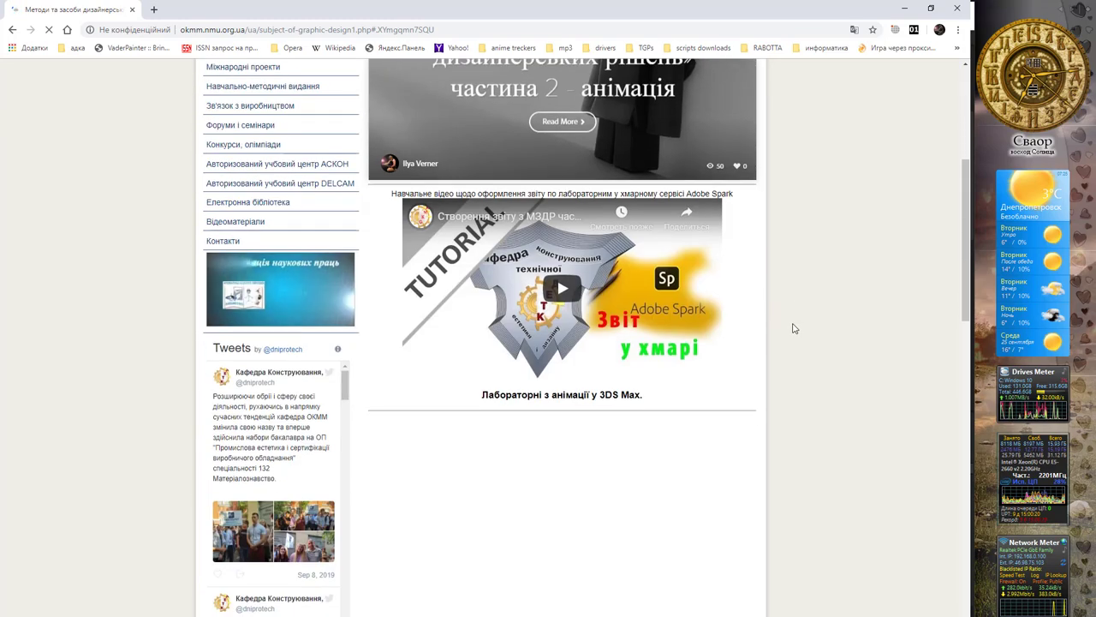
scroll(794, 328, "down", 1)
scroll(792, 328, "down", 3)
scroll(792, 328, "down", 5)
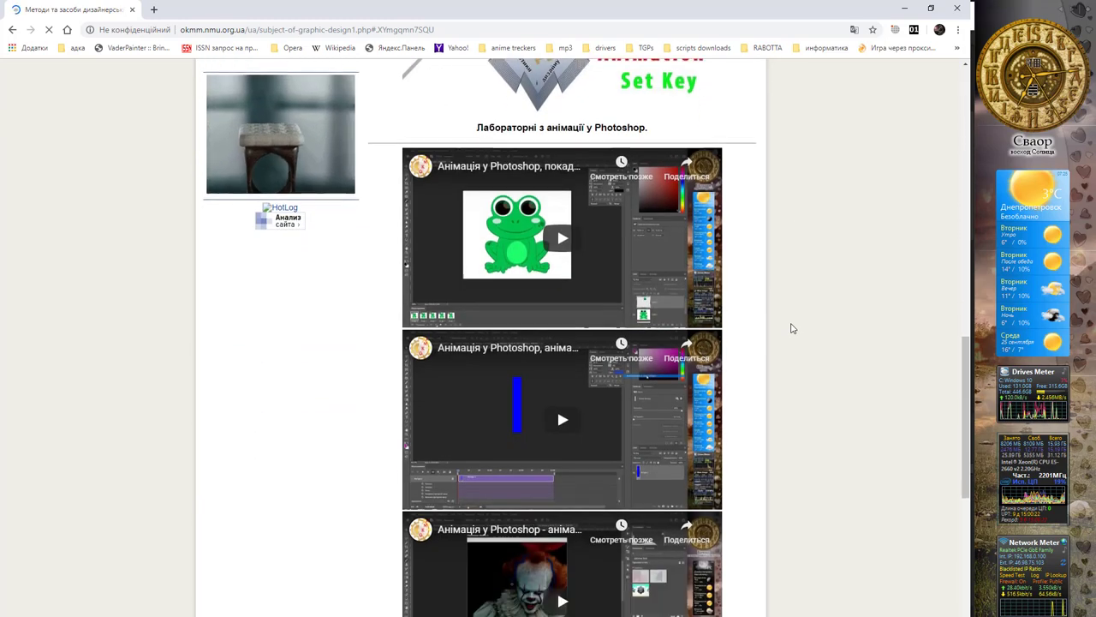
scroll(792, 327, "down", 4)
scroll(791, 328, "down", 2)
scroll(789, 330, "down", 3)
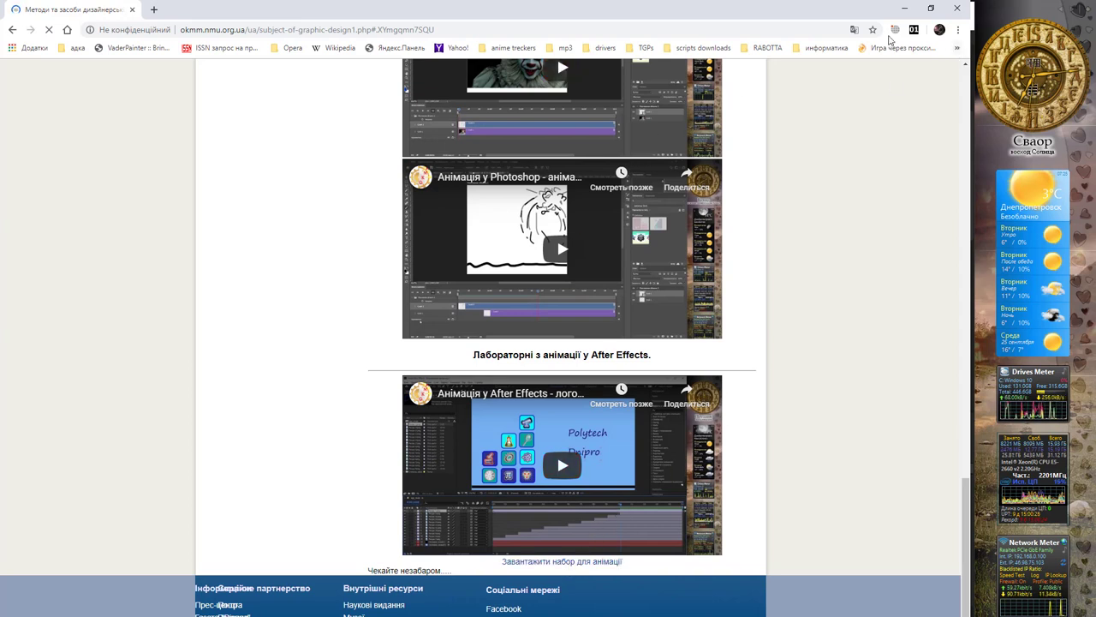
scroll(822, 299, "up", 2)
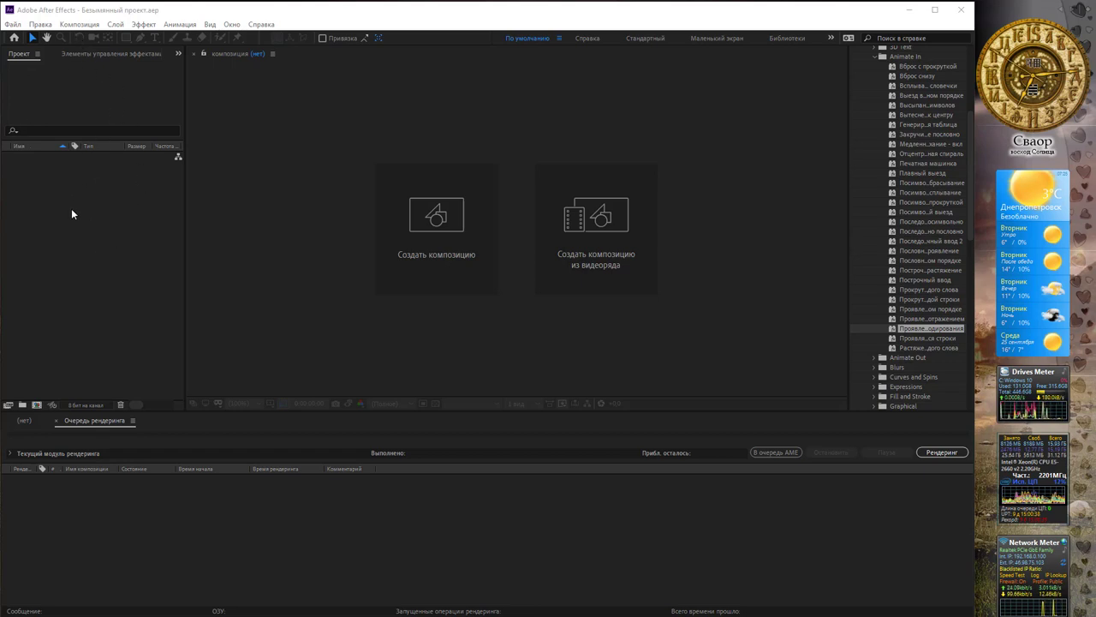
- Choose мультя.psd for import into the Project panel
right_click(93, 209)
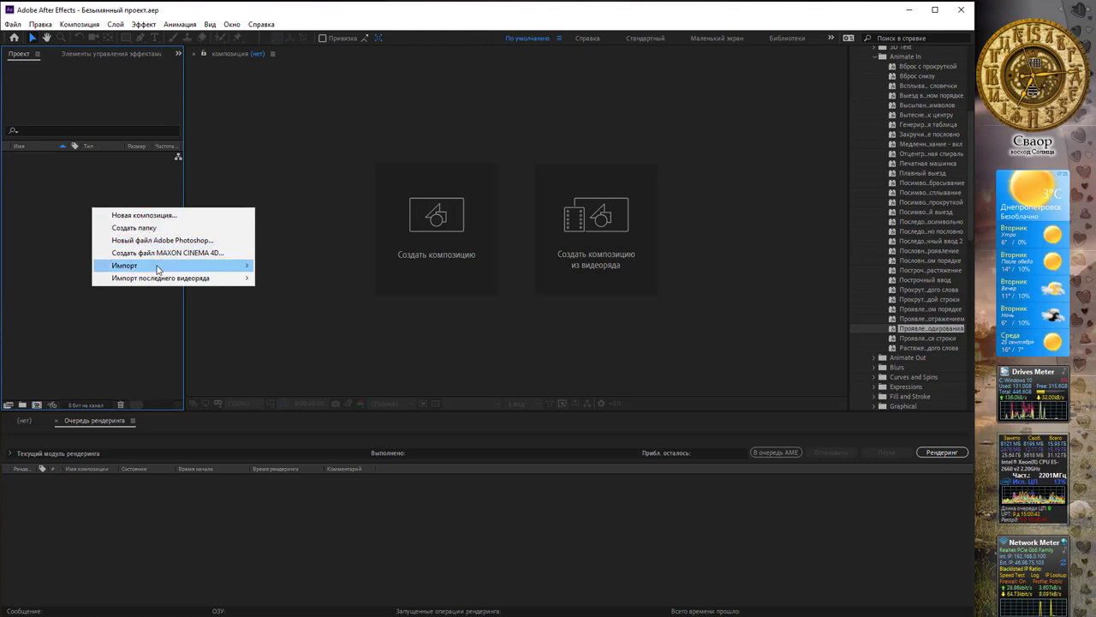
mouse_move(156, 269)
left_click(288, 264)
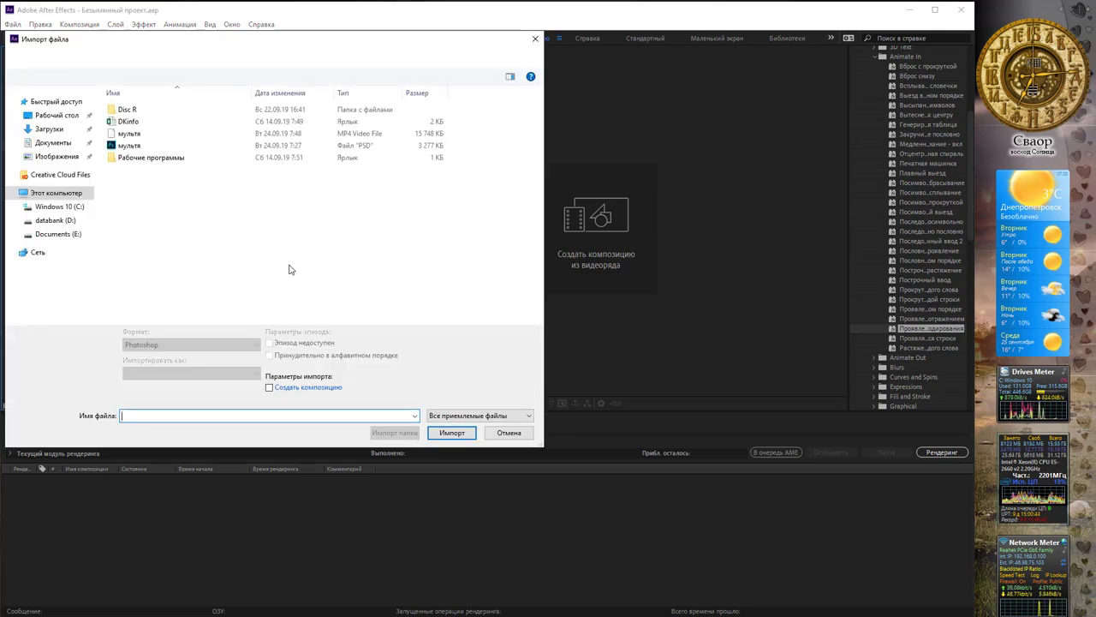
left_click(214, 146)
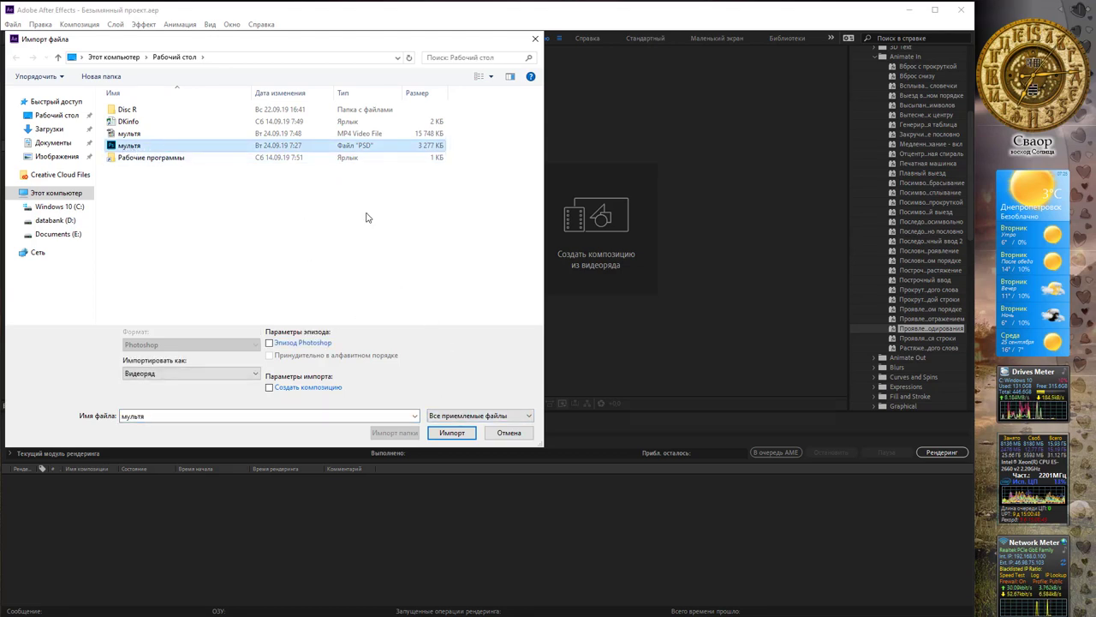
left_click(450, 433)
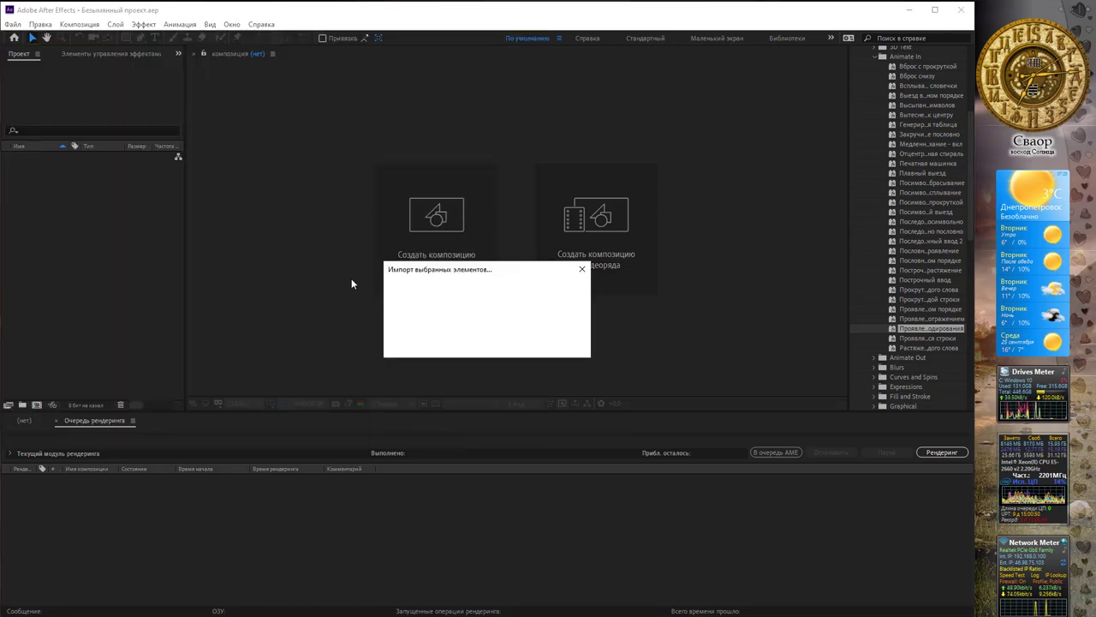
- Set the PSD import type to Композиция and confirm the import
left_click(572, 243)
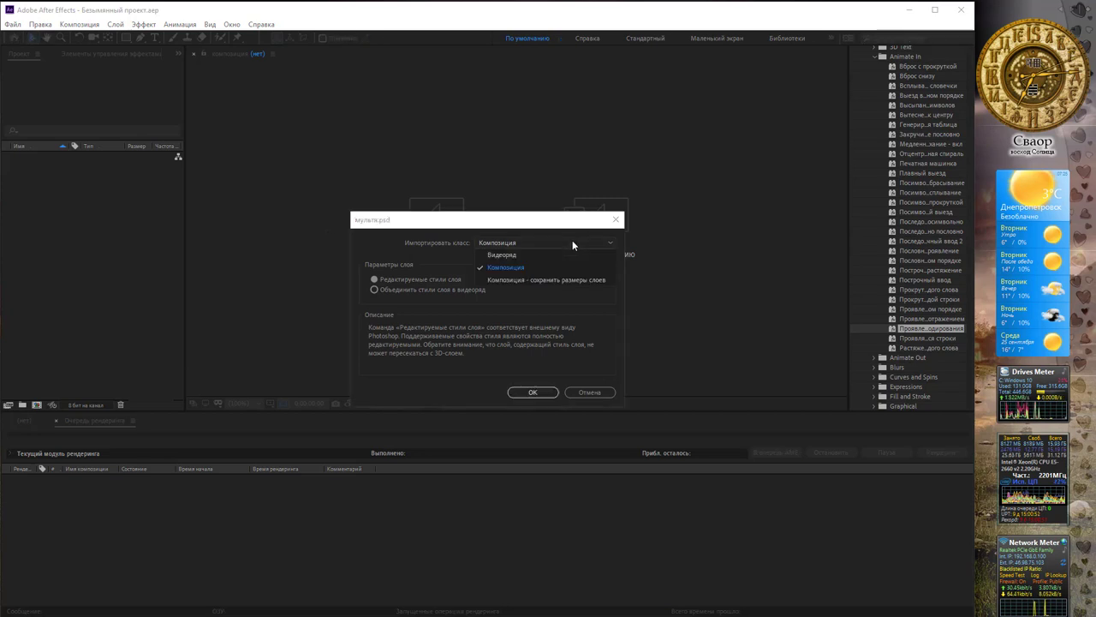
left_click(513, 254)
left_click(526, 243)
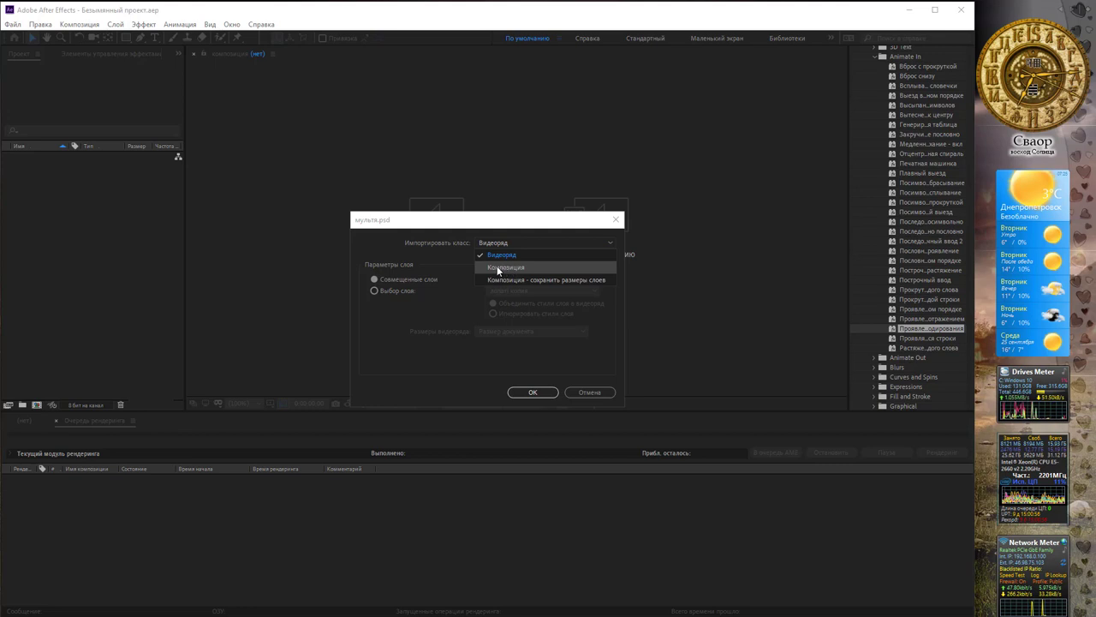
left_click(496, 267)
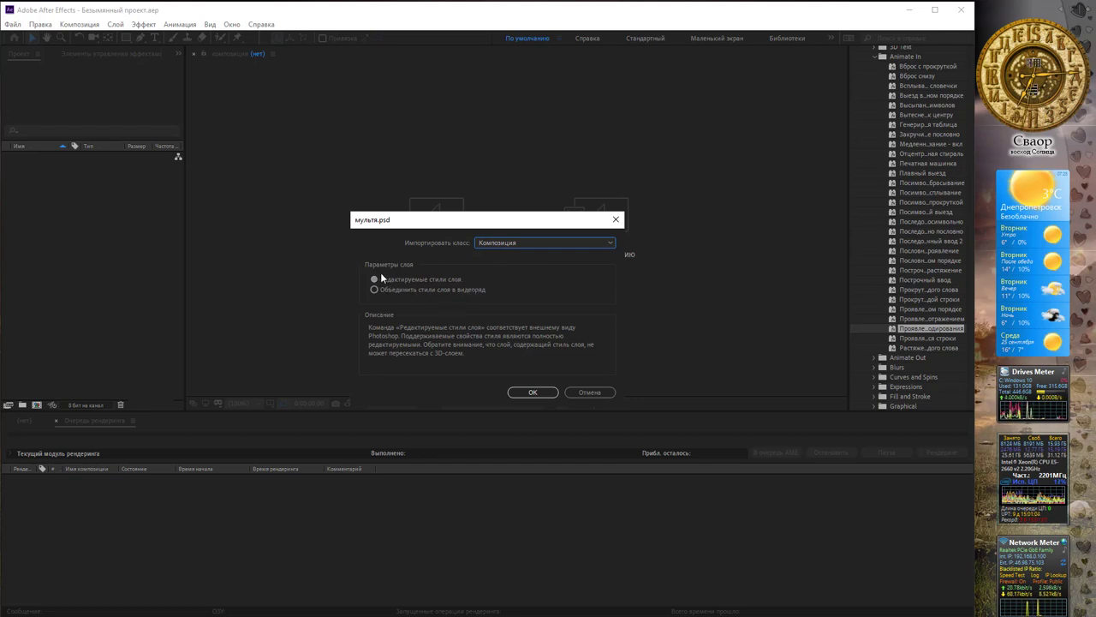
left_click_drag(512, 221, 502, 211)
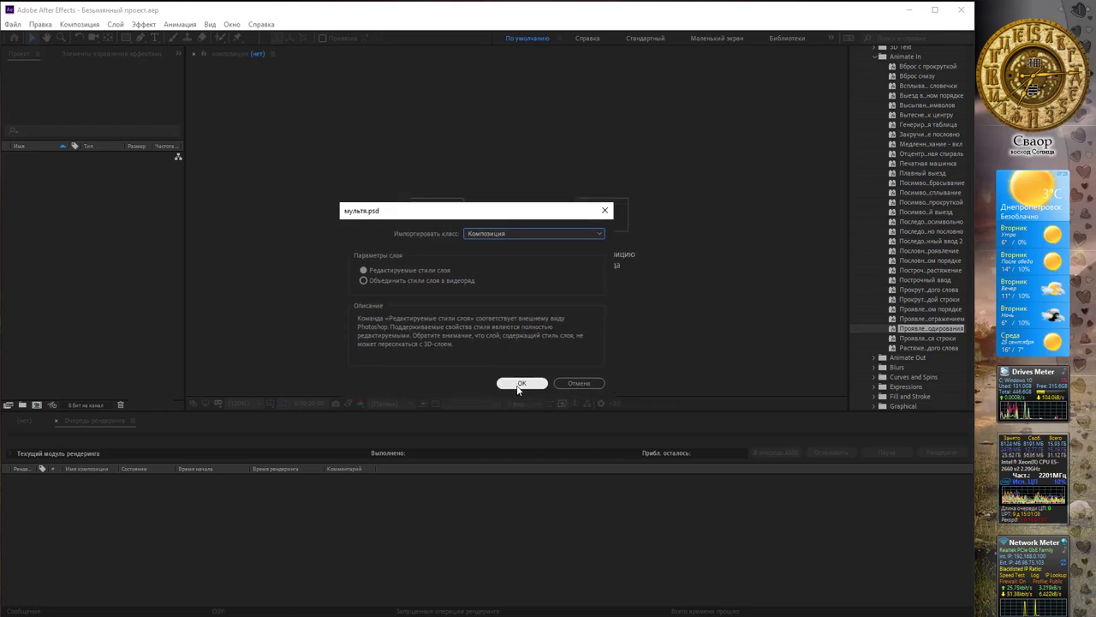
left_click(517, 385)
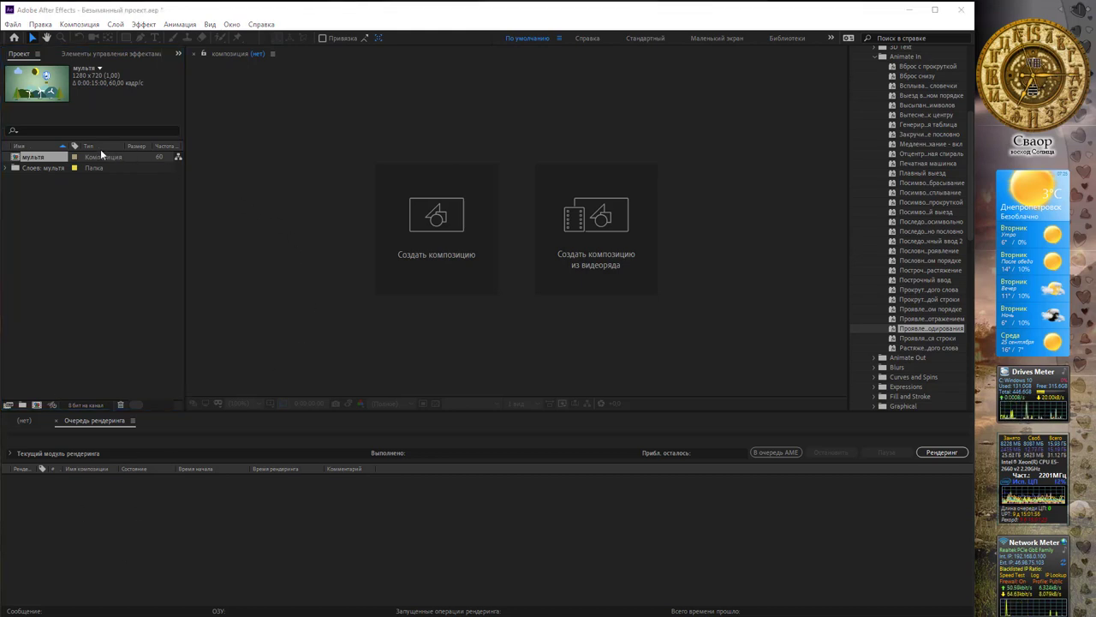
- Open the мультя composition to show its 11 landscape layers in the viewer and timeline
double_click(51, 158)
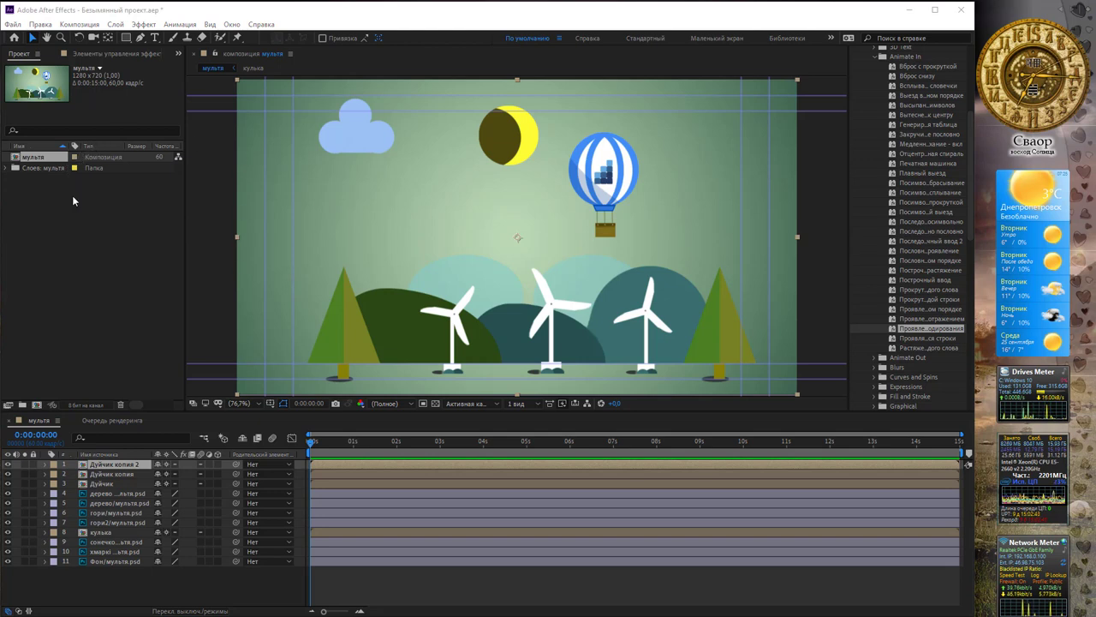
right_click(47, 159)
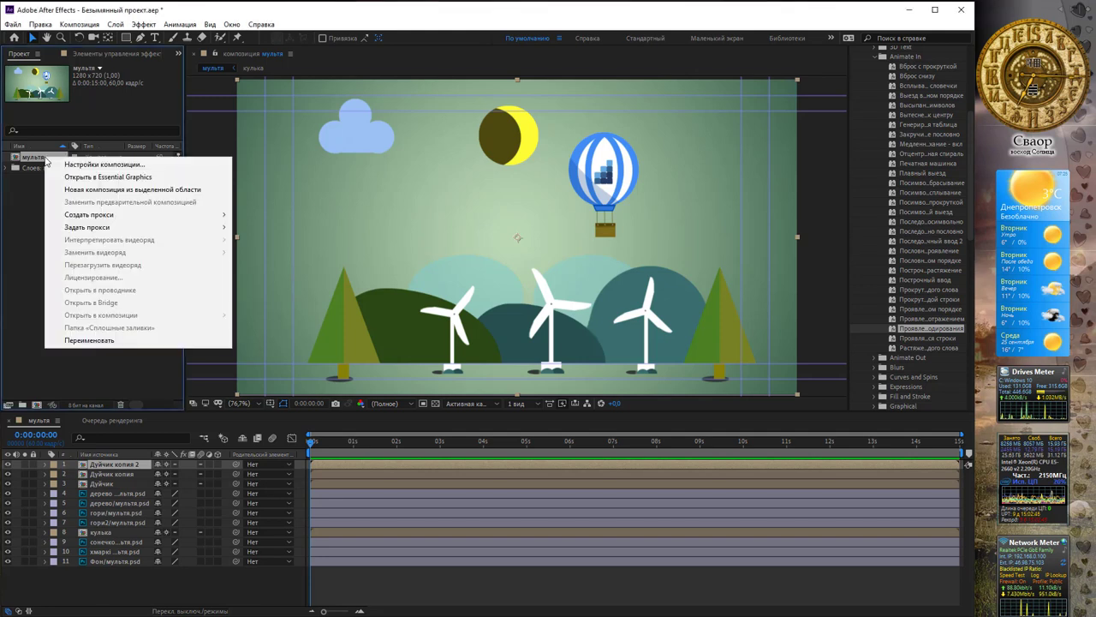
left_click(90, 164)
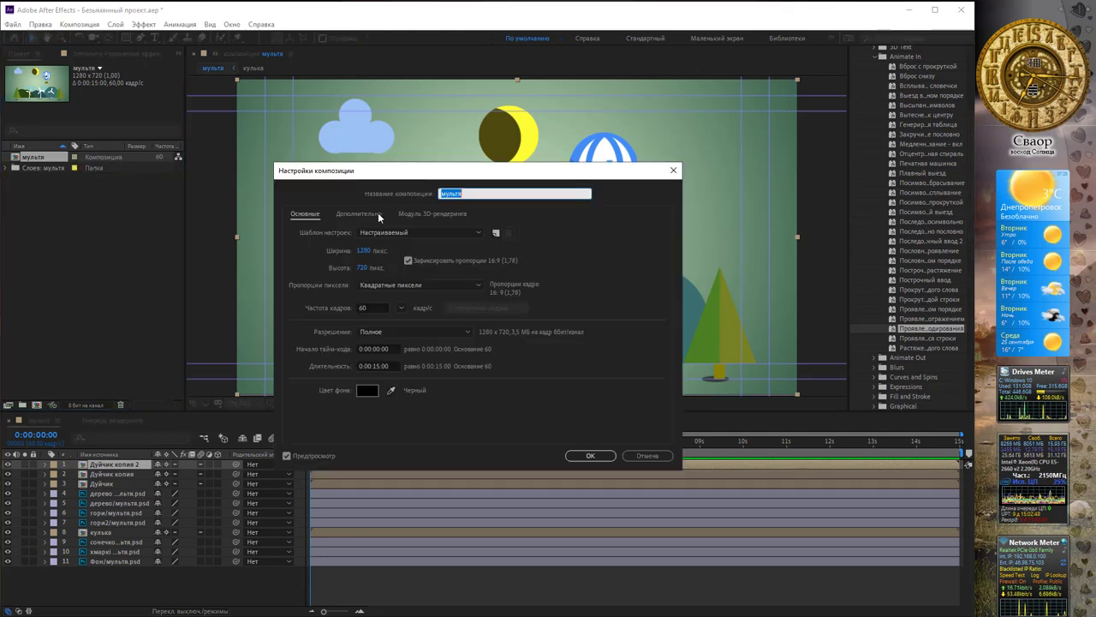
left_click_drag(466, 182, 511, 160)
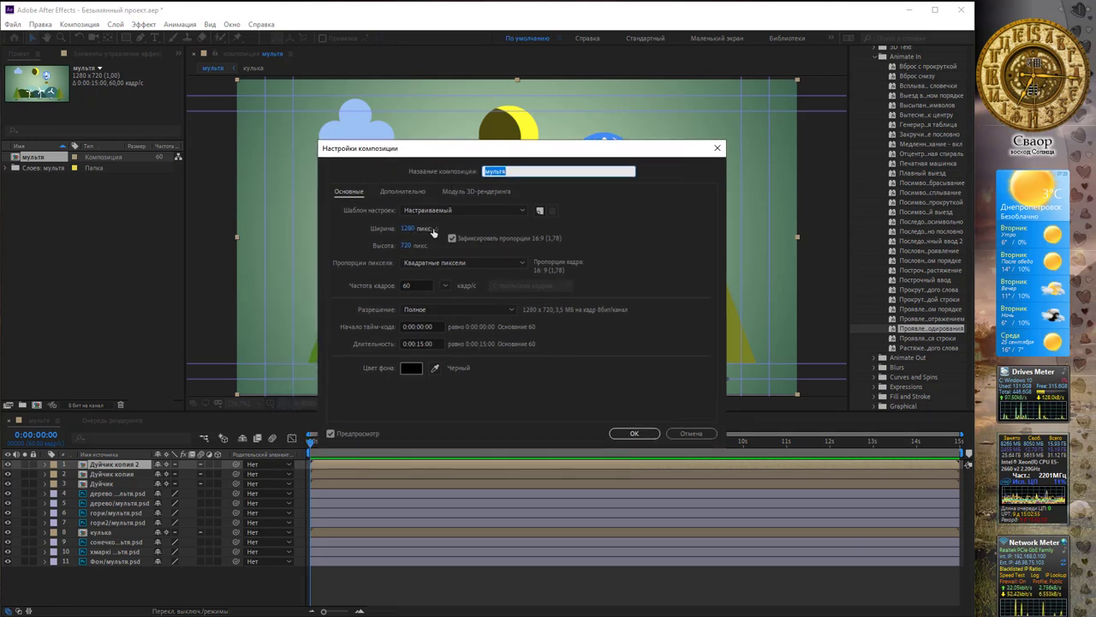
left_click(409, 286)
type("25")
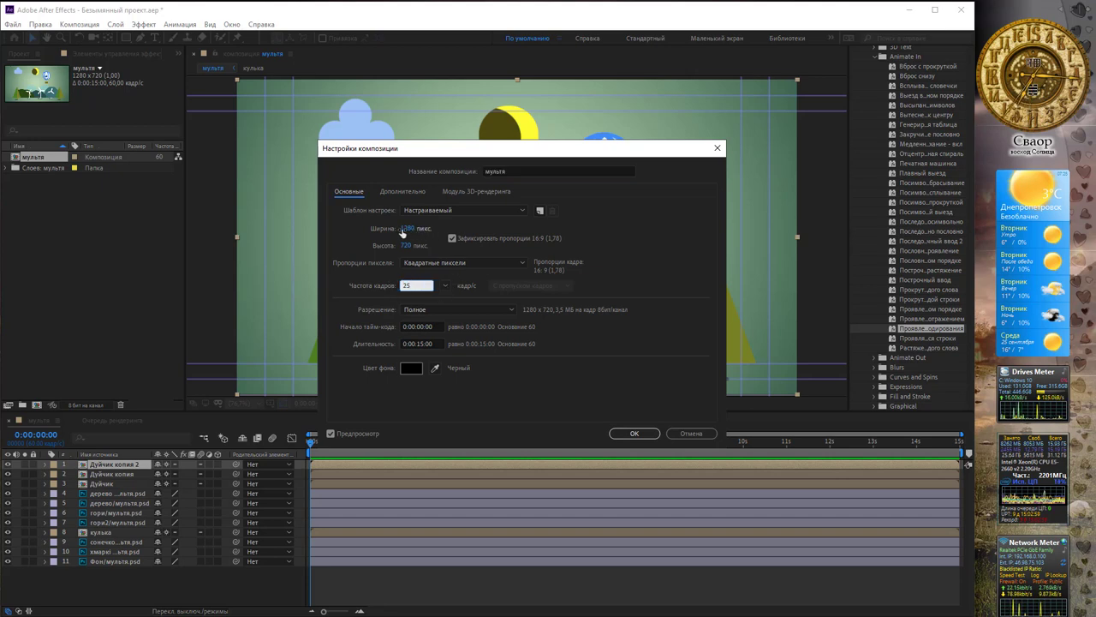
left_click_drag(512, 156, 494, 170)
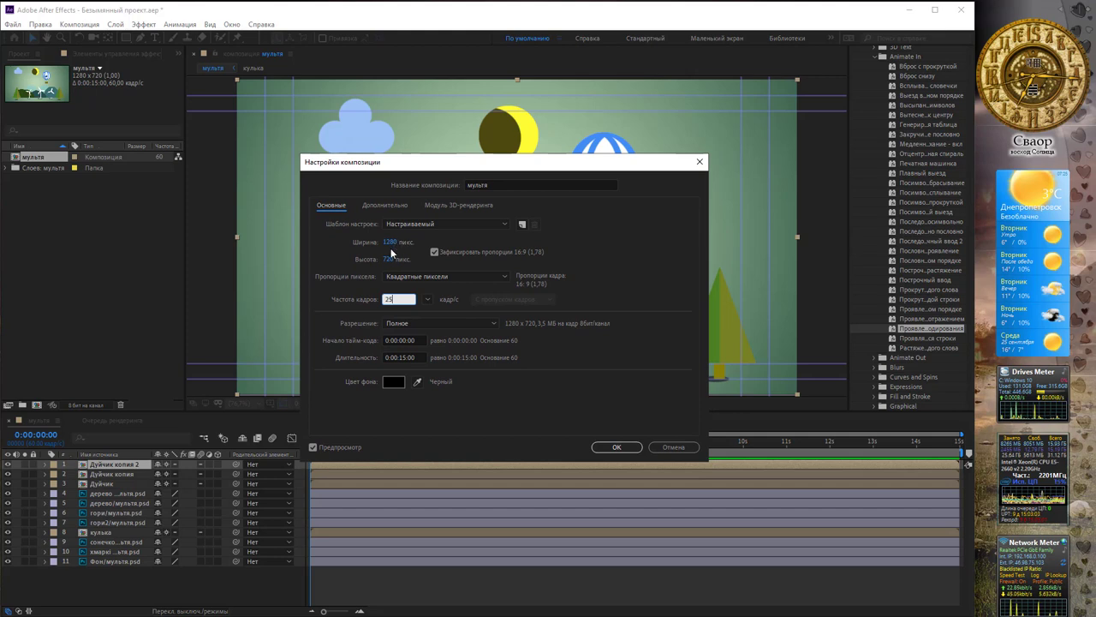
left_click_drag(402, 299, 351, 301)
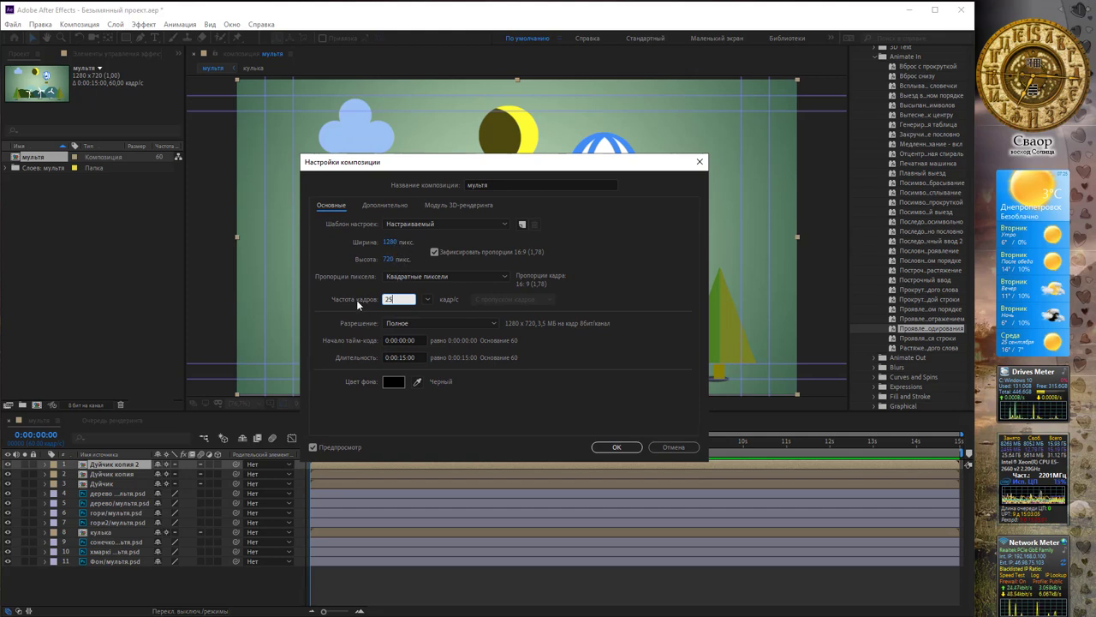
left_click(403, 299)
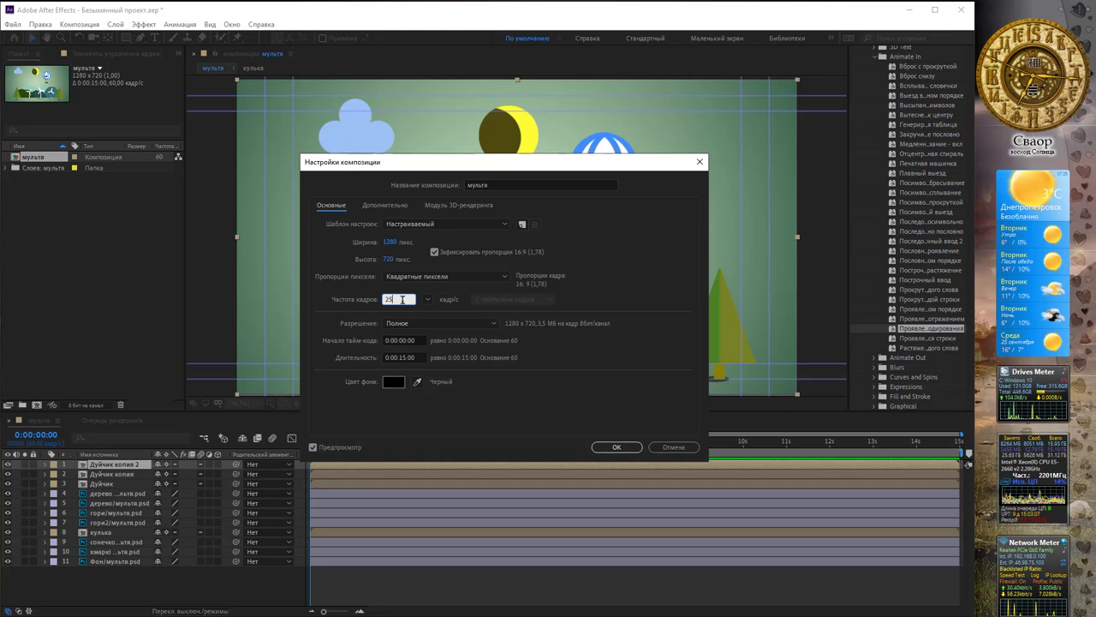
type("60")
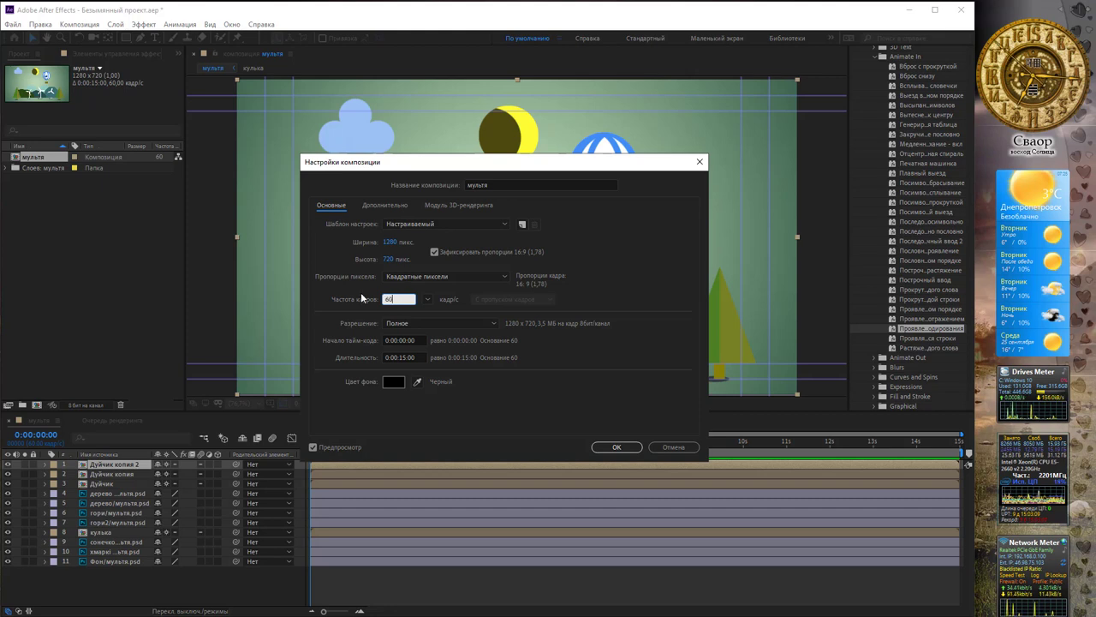
key("Tab")
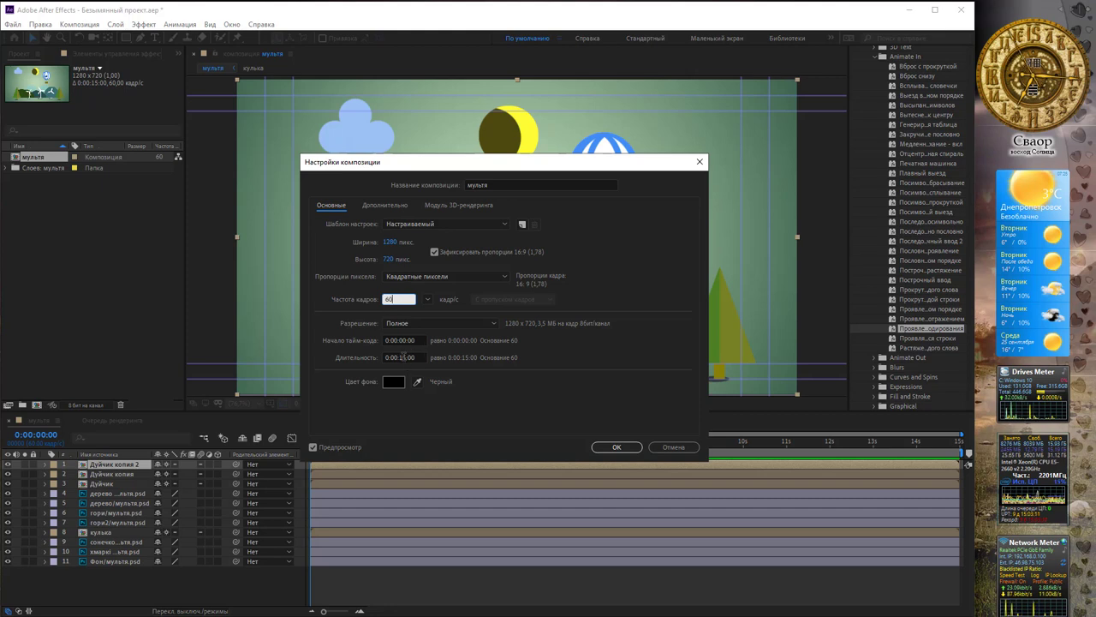
double_click(401, 357)
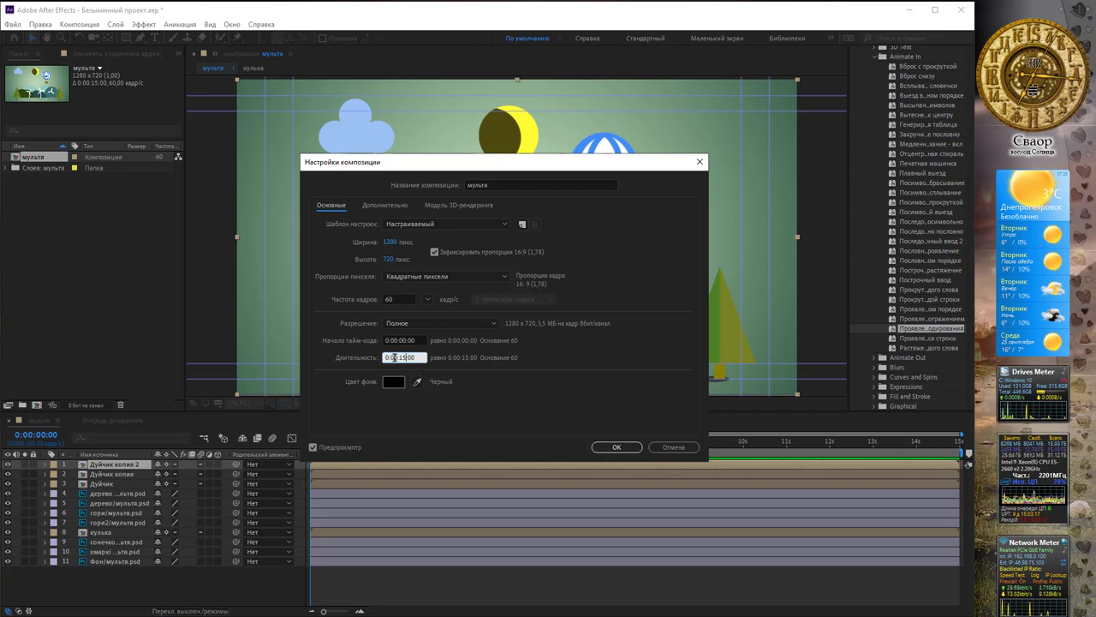
left_click(604, 447)
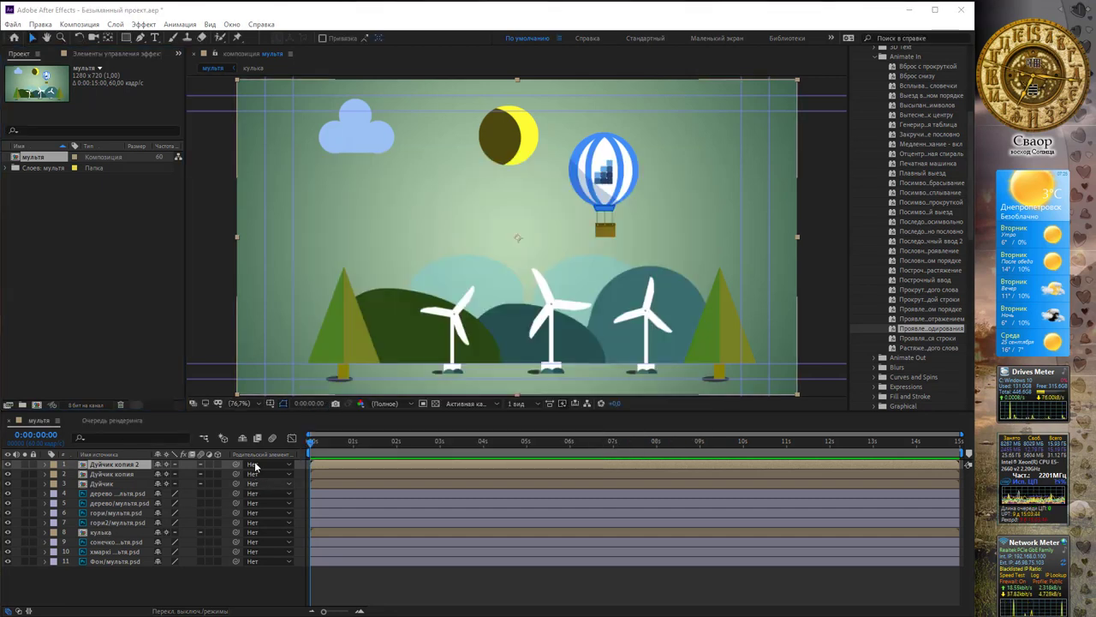
left_click(125, 474)
left_click(122, 503)
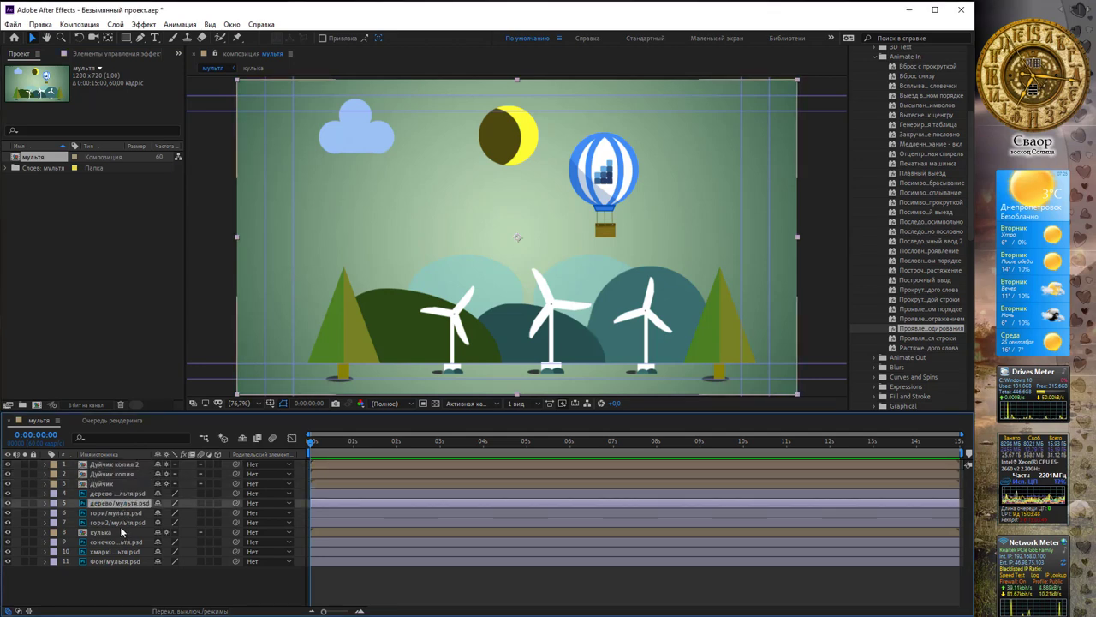
left_click(120, 522)
left_click(120, 532)
left_click(120, 552)
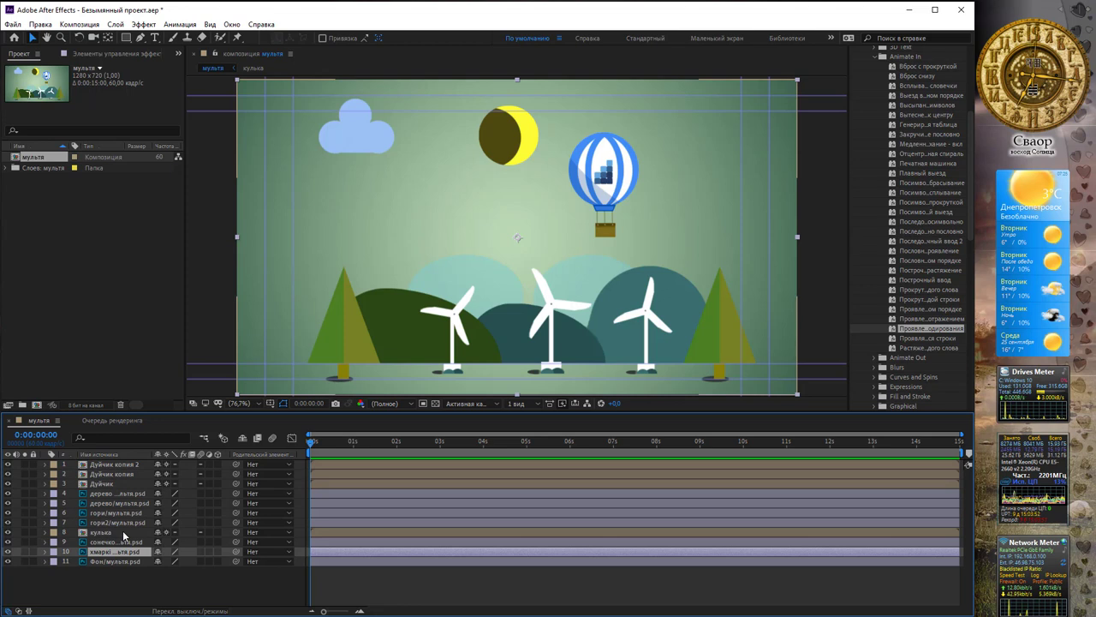
left_click(121, 495)
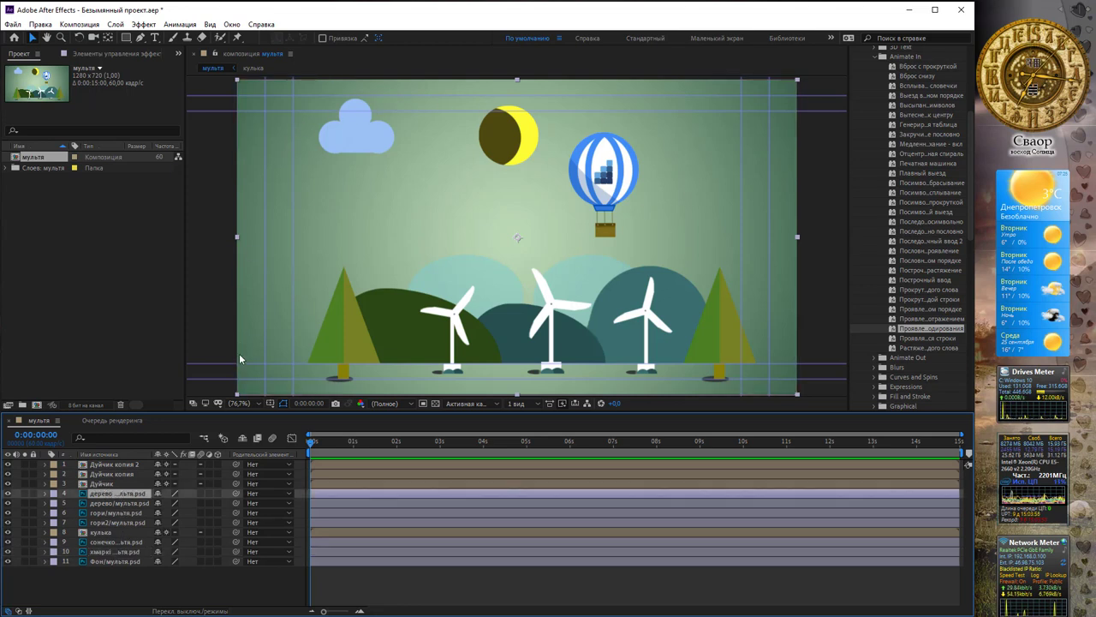
left_click(126, 514)
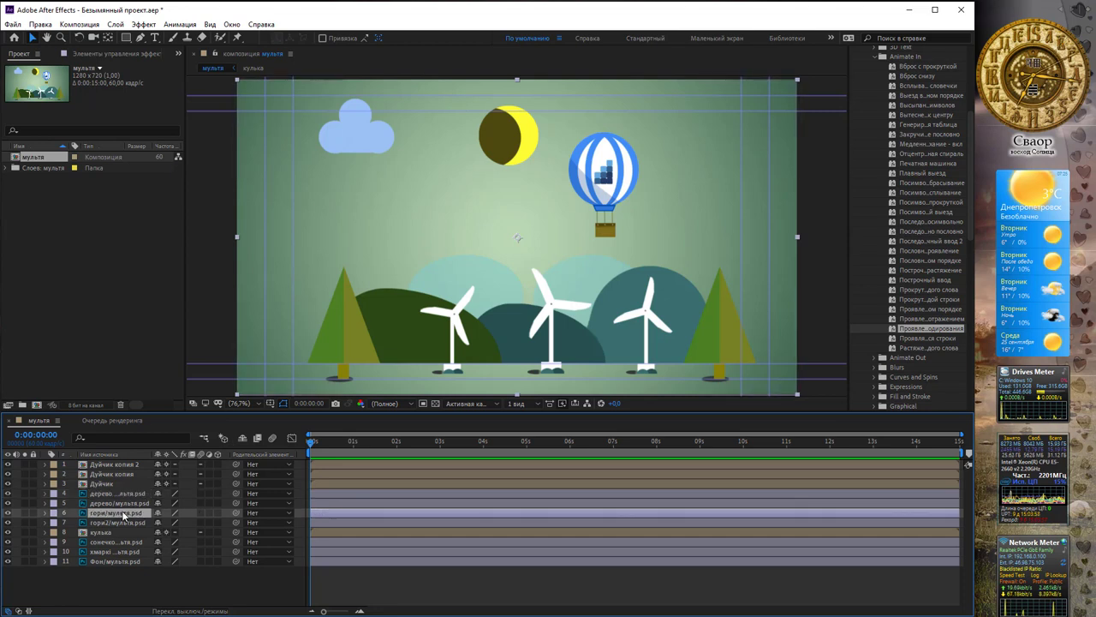
left_click(126, 484)
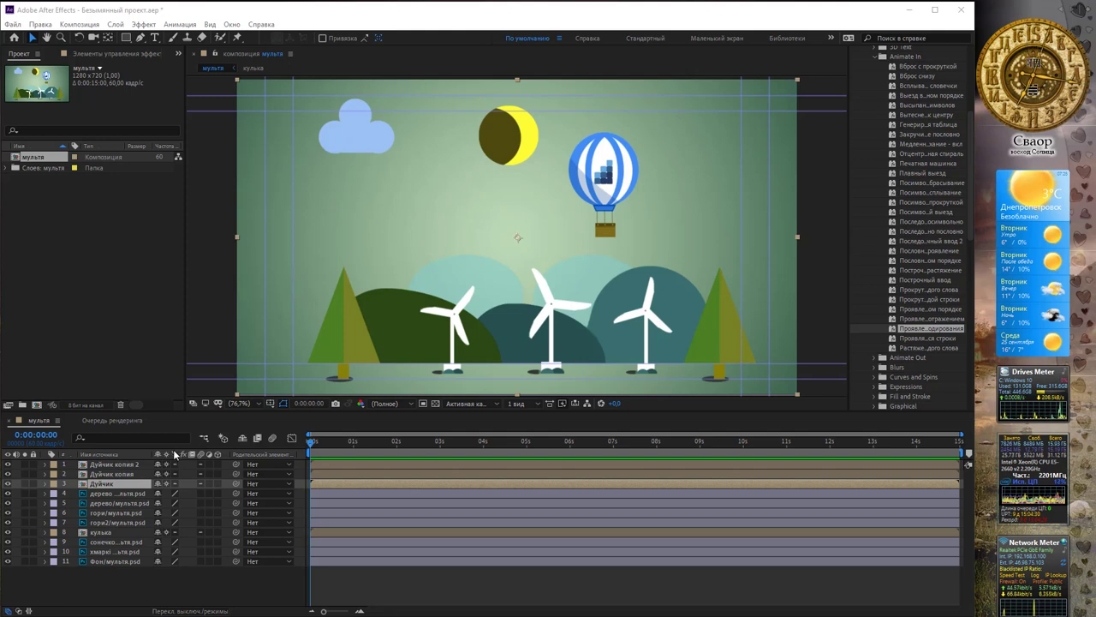
left_click(124, 465)
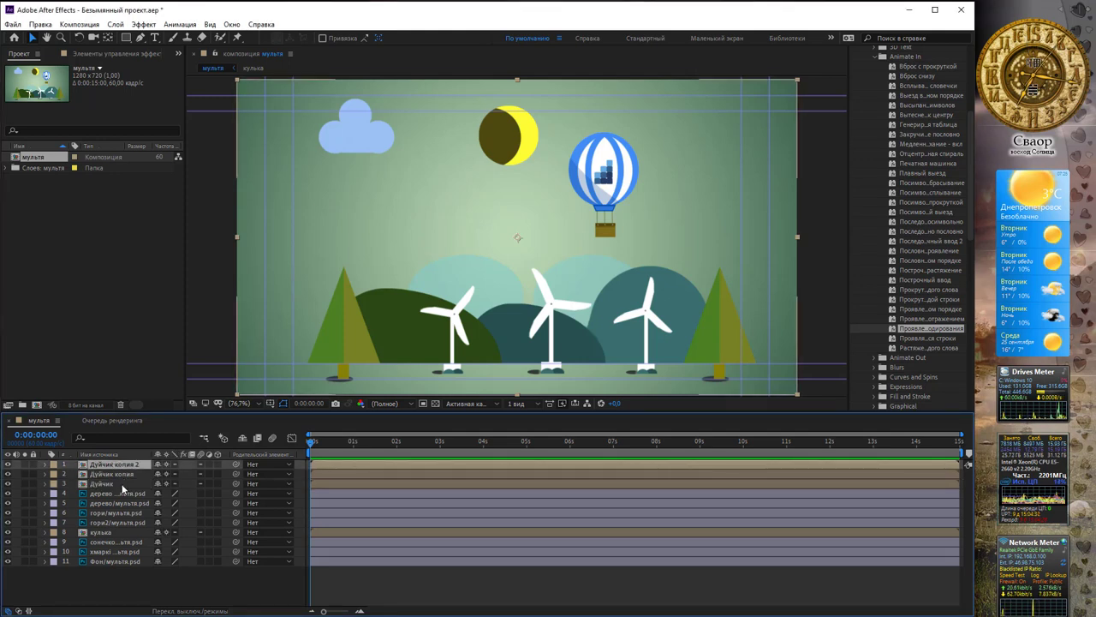
left_click(122, 485)
left_click(107, 466)
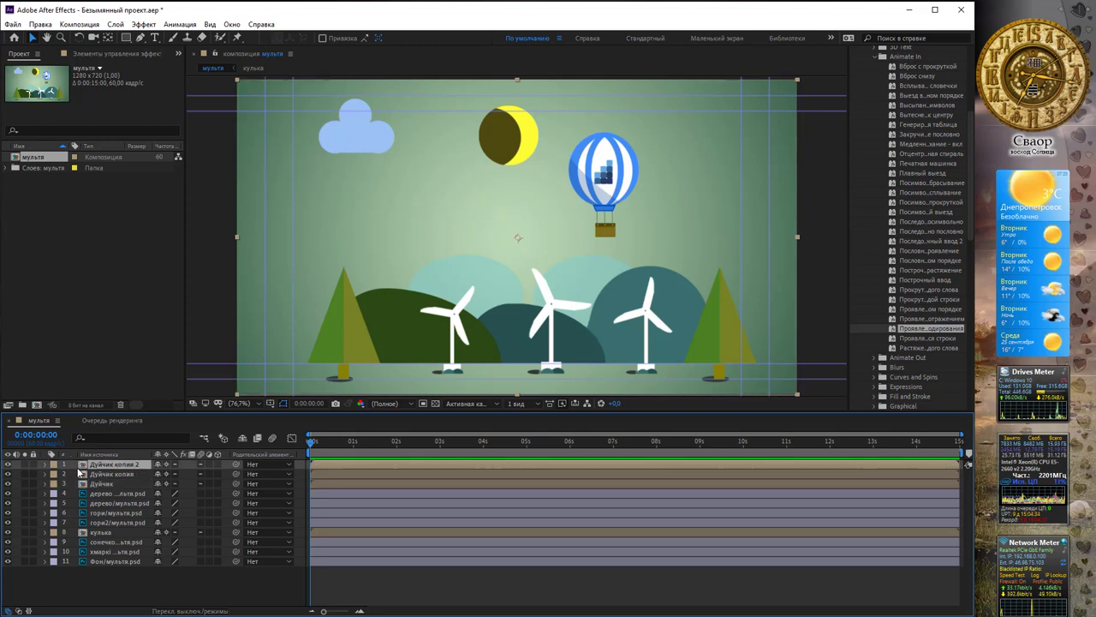
left_click(9, 464)
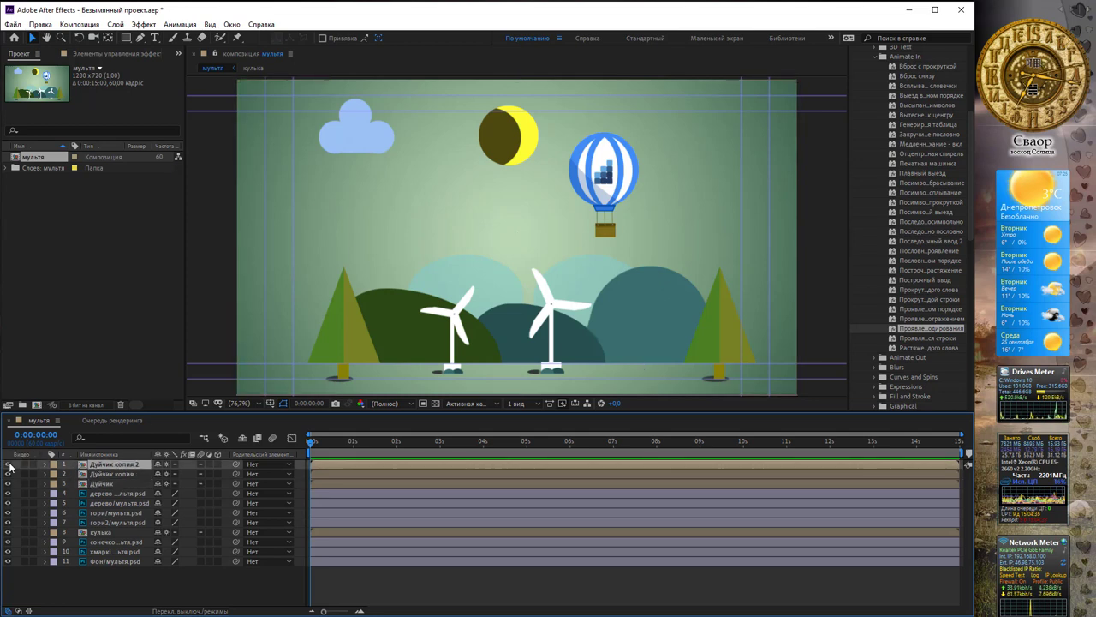
left_click(9, 464)
left_click(8, 464)
left_click(9, 464)
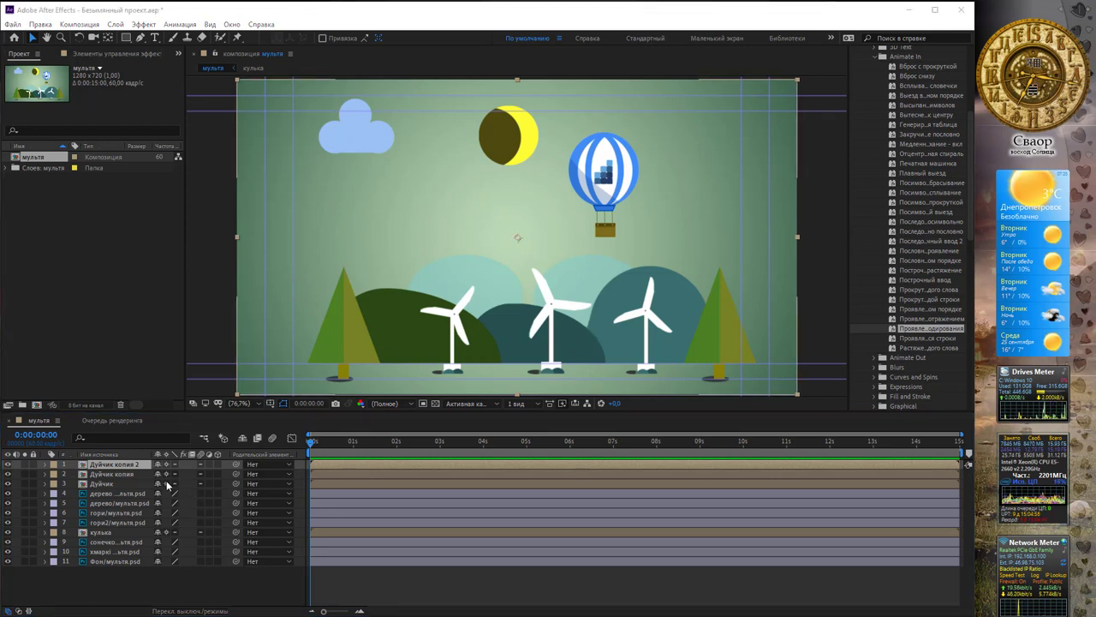
- With the Pan Behind tool, move the right windmill's anchor point to its base
left_click(109, 40)
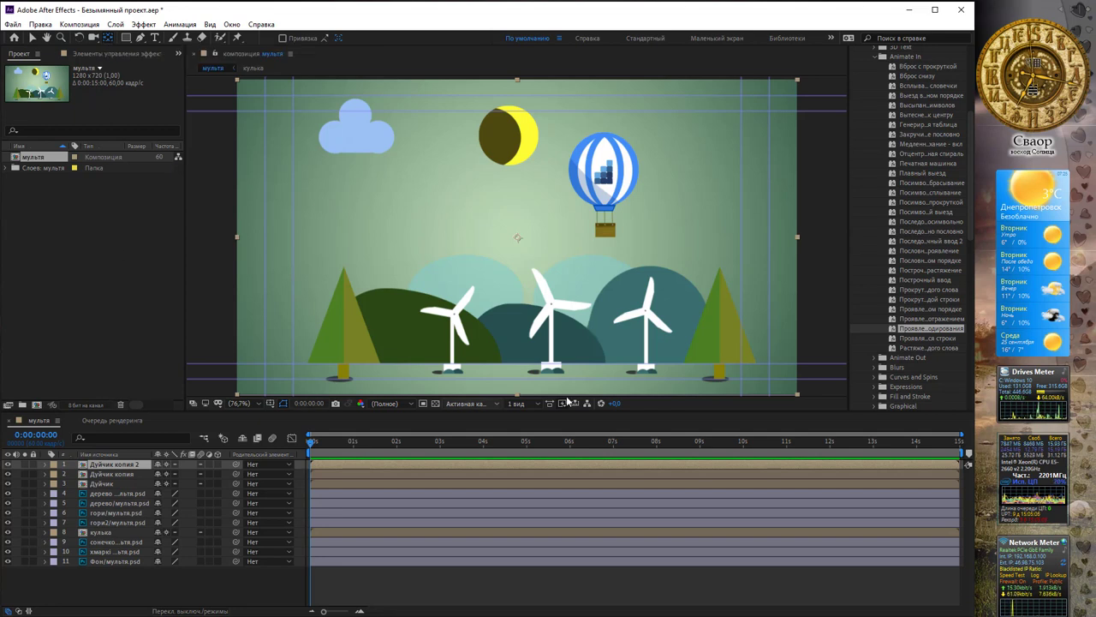
left_click(9, 465)
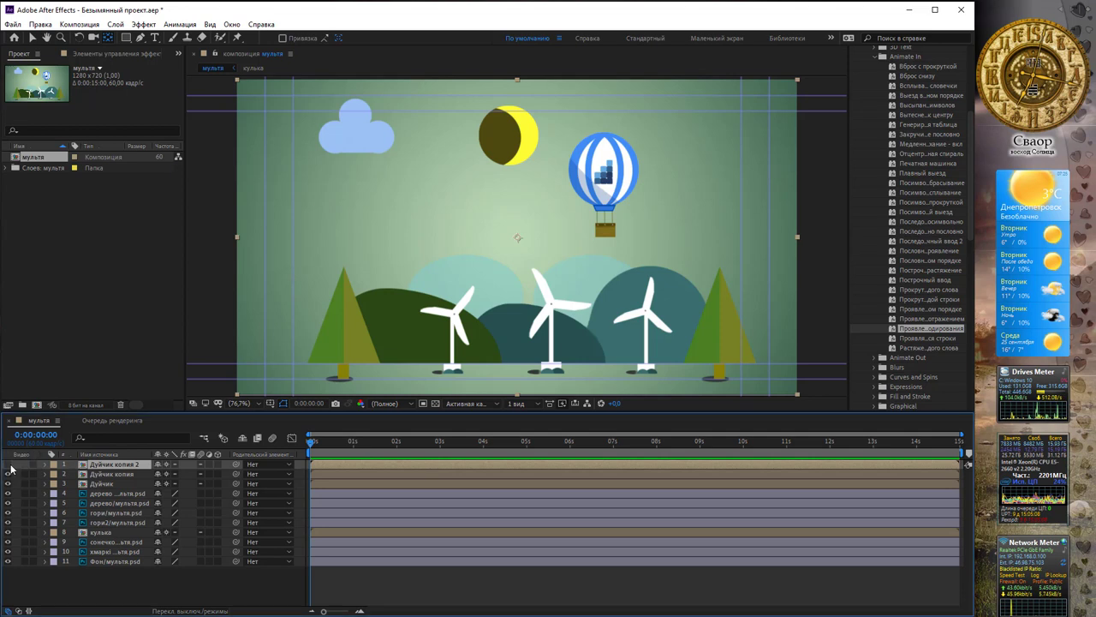
left_click(8, 465)
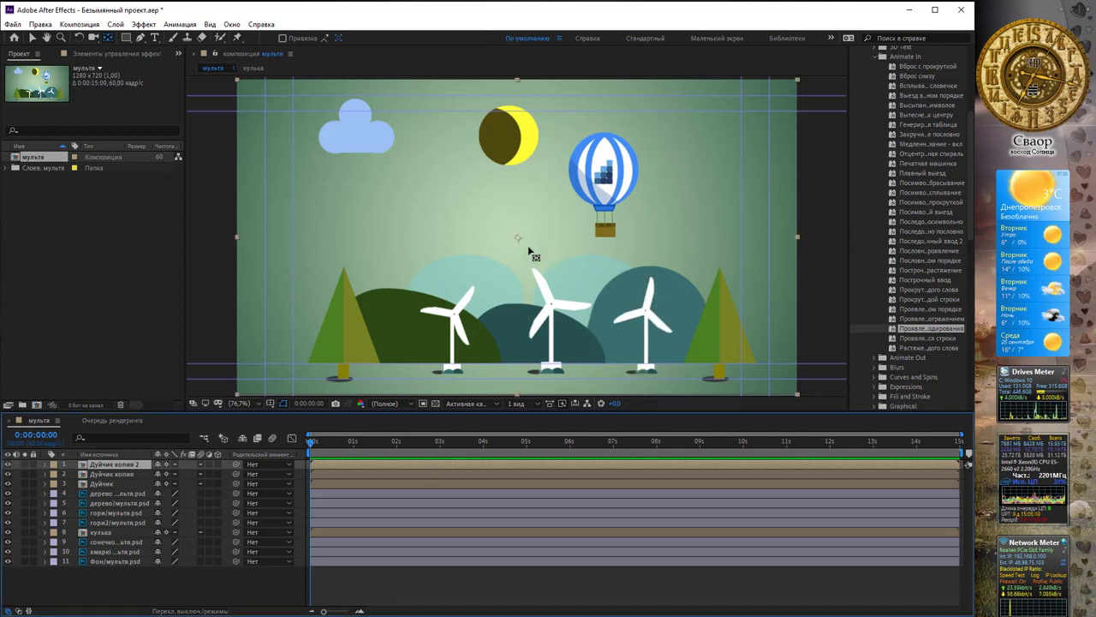
left_click_drag(518, 238, 522, 242)
left_click_drag(591, 294, 649, 371)
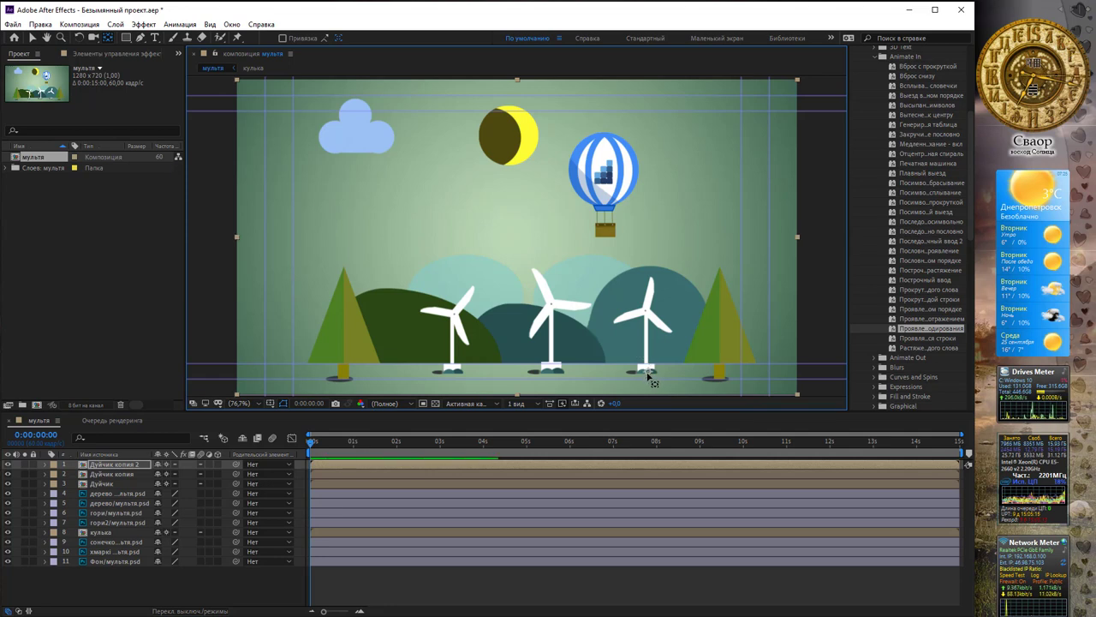
left_click(124, 474)
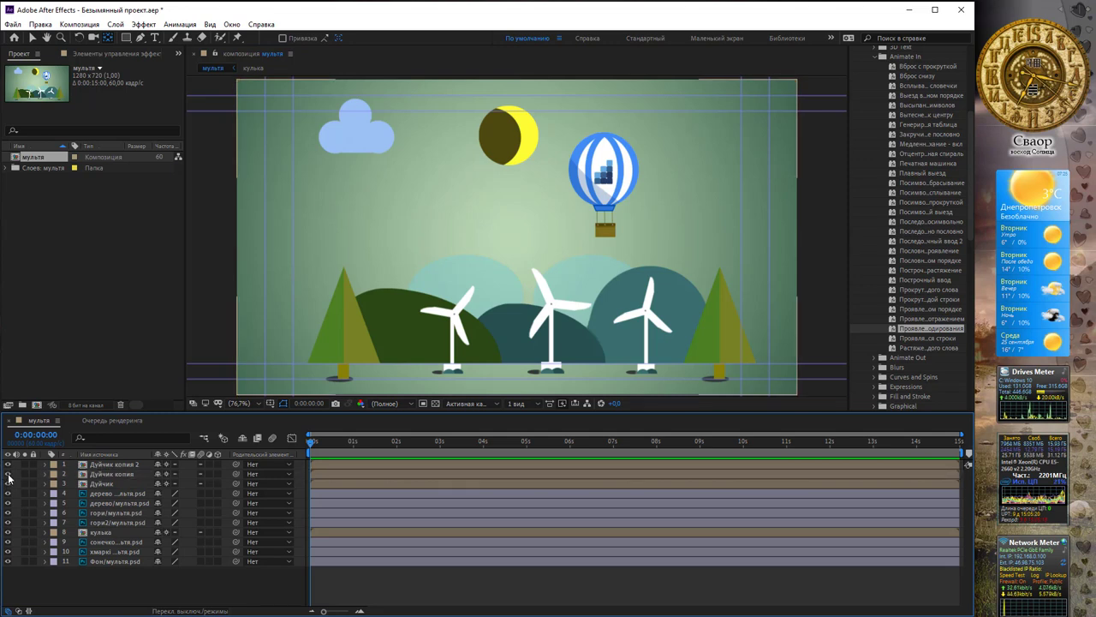
- Place the left and middle windmills' anchor points on their bases
left_click(8, 475)
left_click(8, 475)
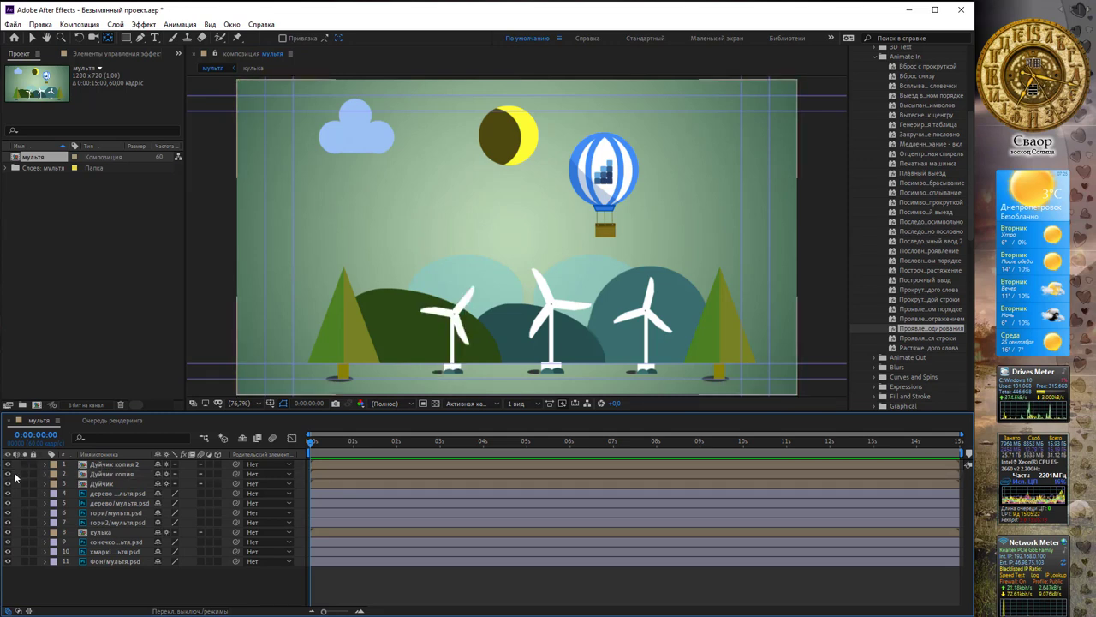
left_click(104, 474)
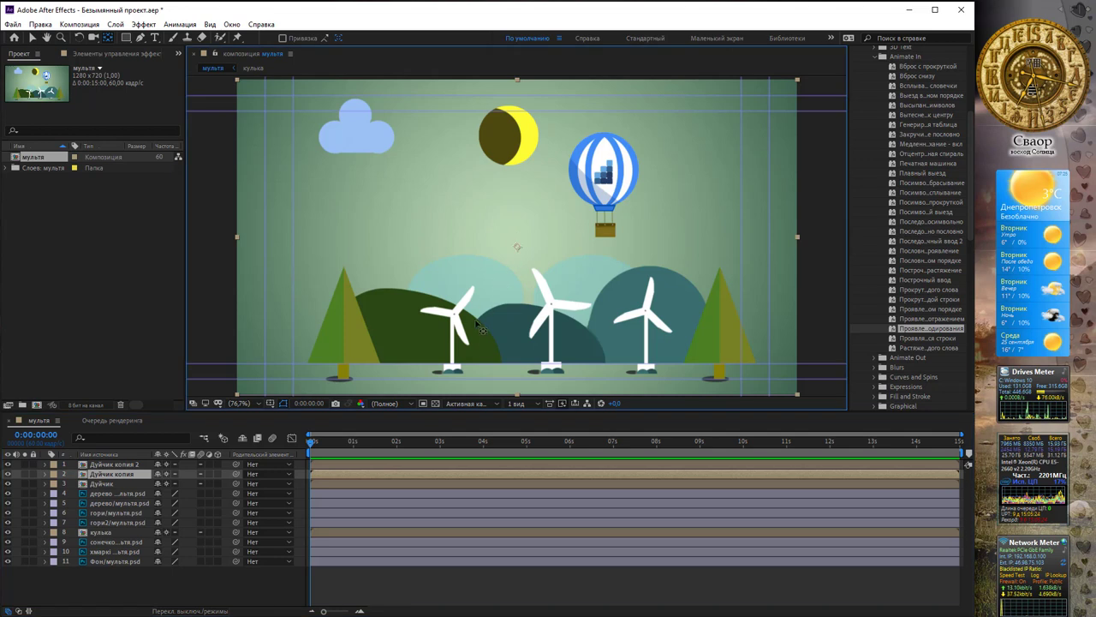
key("Return")
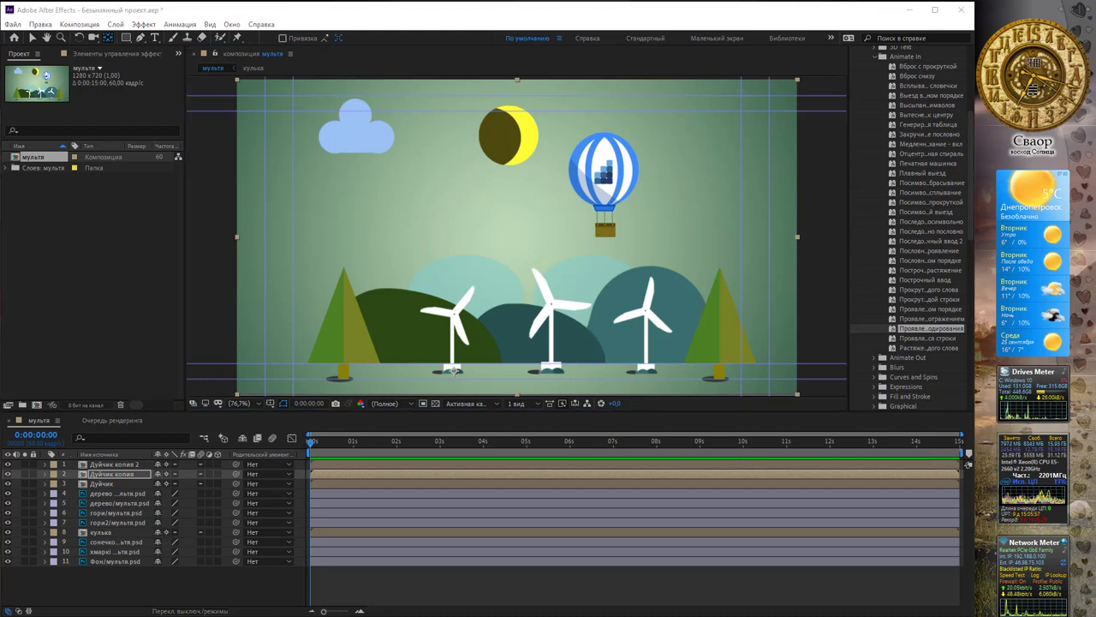
left_click(113, 485)
key("Return")
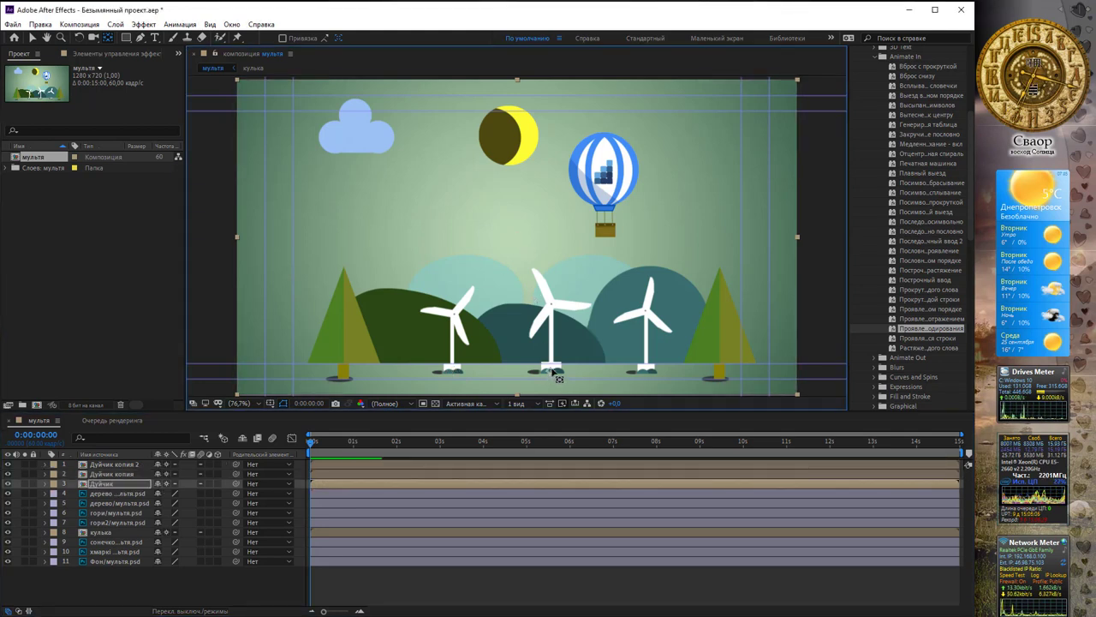
- Step through the tree, mountain, balloon and cloud layers, setting each anchor on its object
key("Return")
key("ctrl+Down")
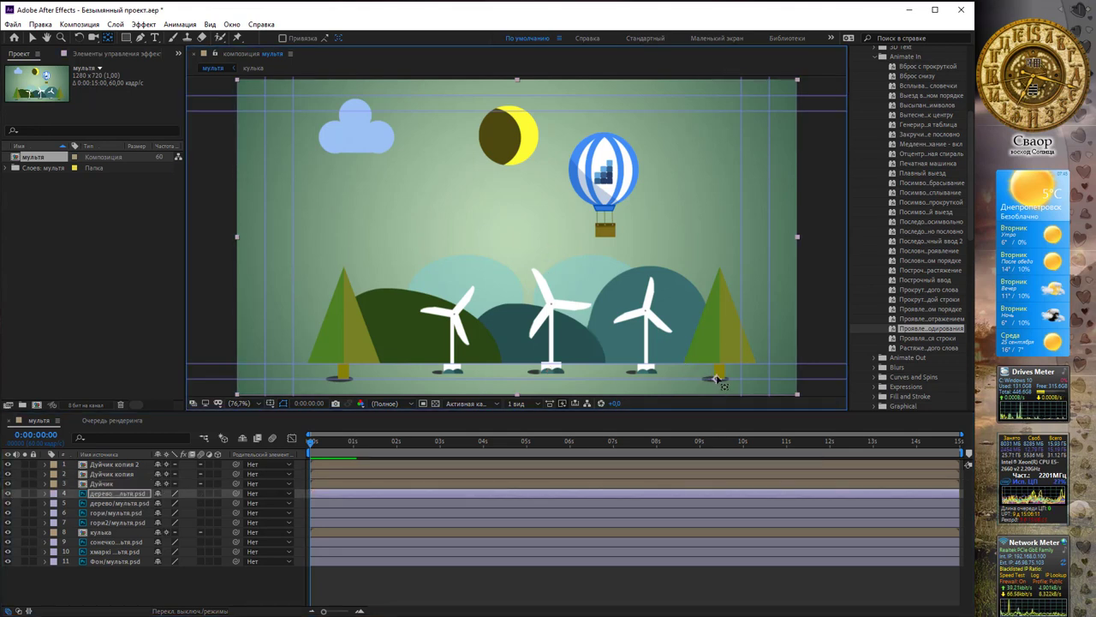
key("ctrl+Down")
key("Return")
key("Return")
key("ctrl+Down")
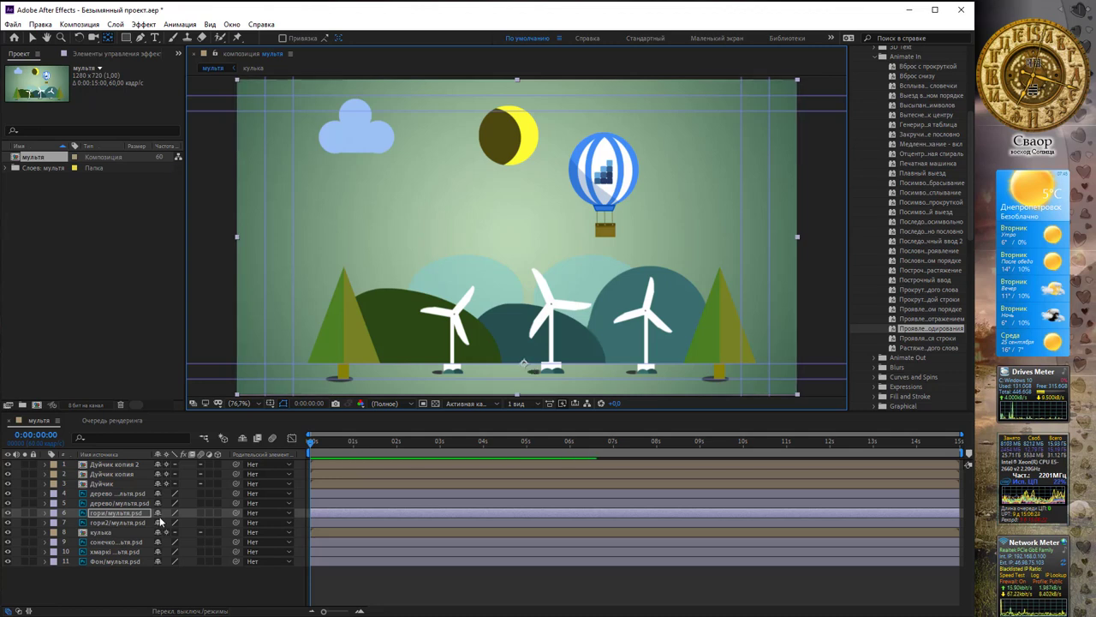
key("ctrl+Down")
key("Return")
key("Return")
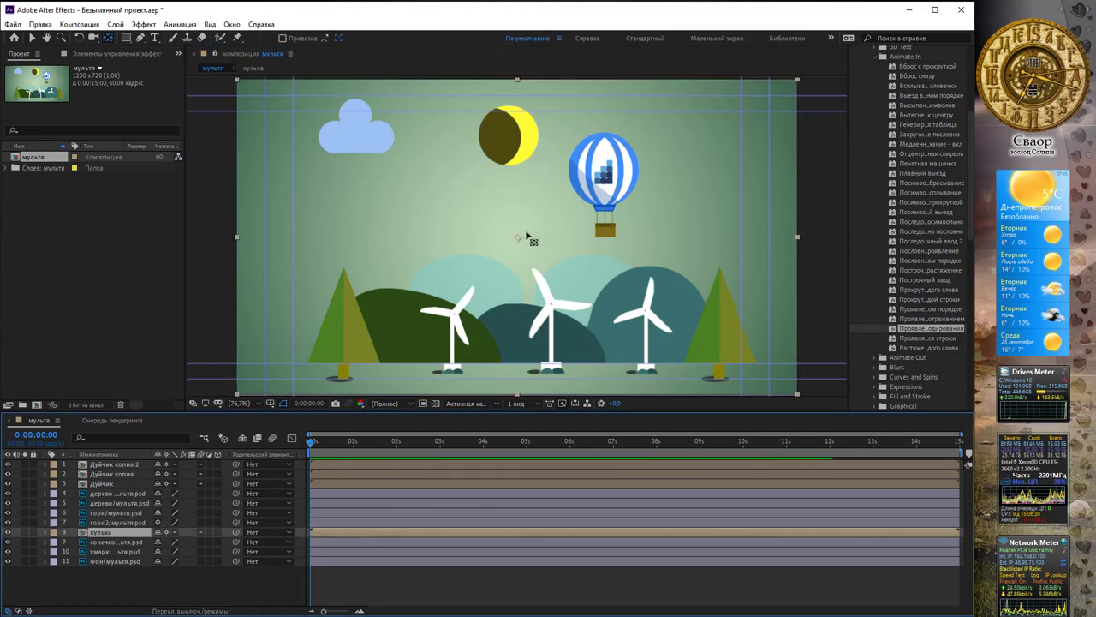
key("ctrl+Down")
key("Return")
key("Return")
key("ctrl+Down")
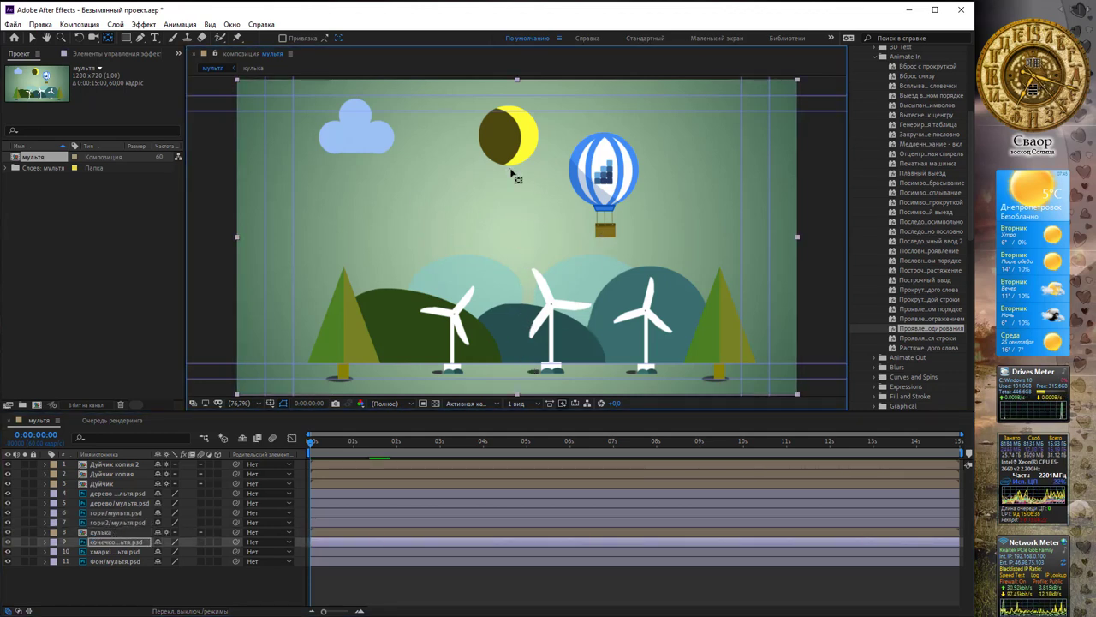
key("Return")
key("Return")
key("ctrl+Down")
key("Return")
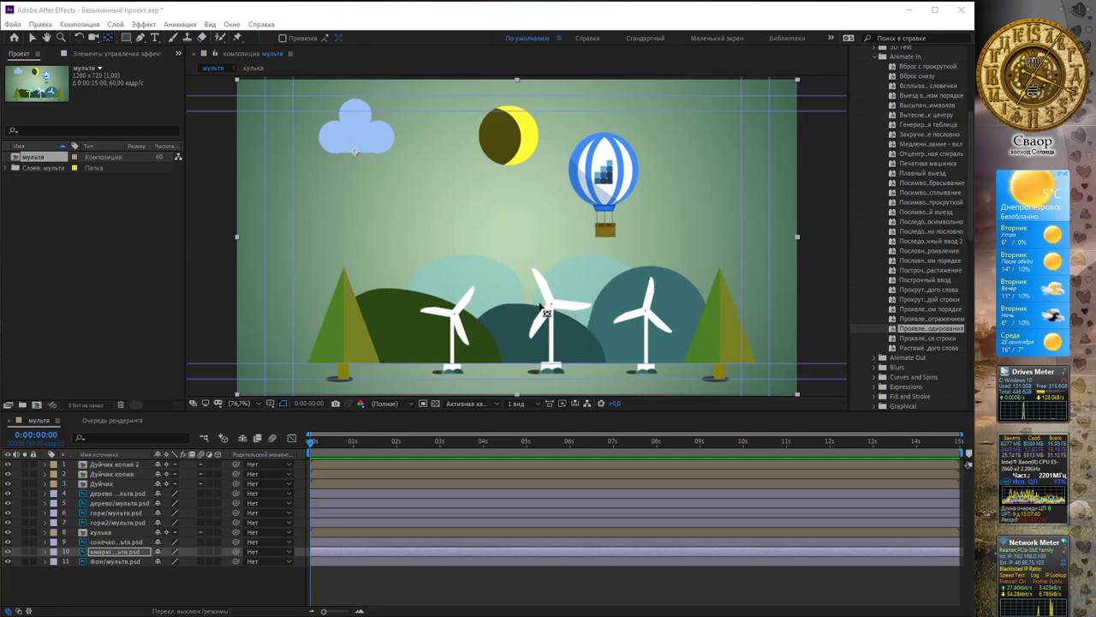
- Open the Дуйчик windmill composition and drag the blades' anchor point toward the hub
double_click(99, 484)
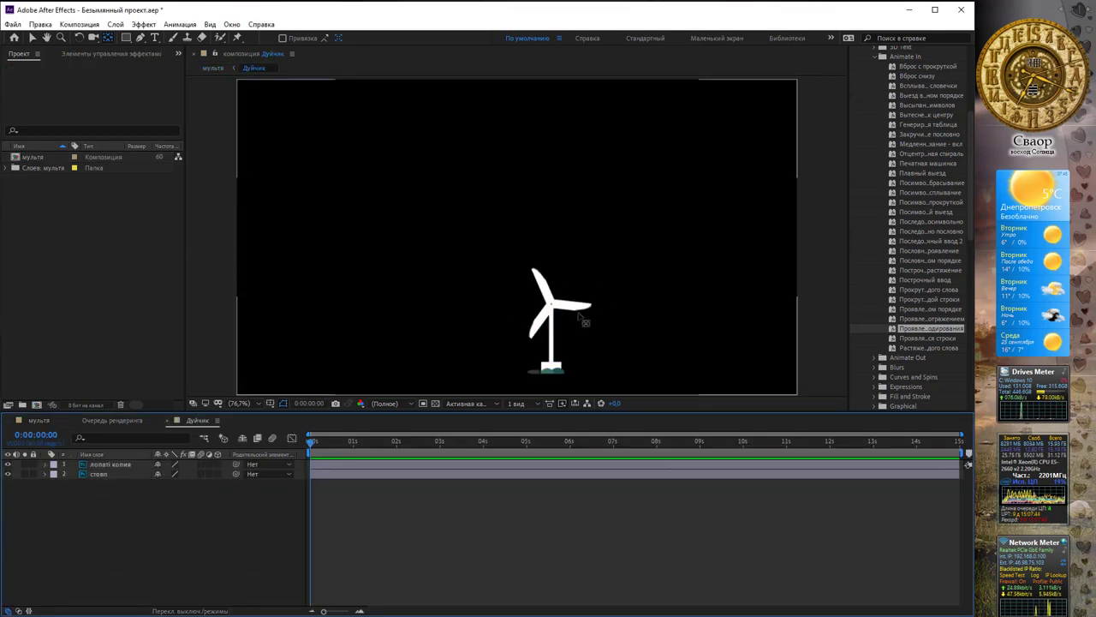
key("period")
key("period")
key("period")
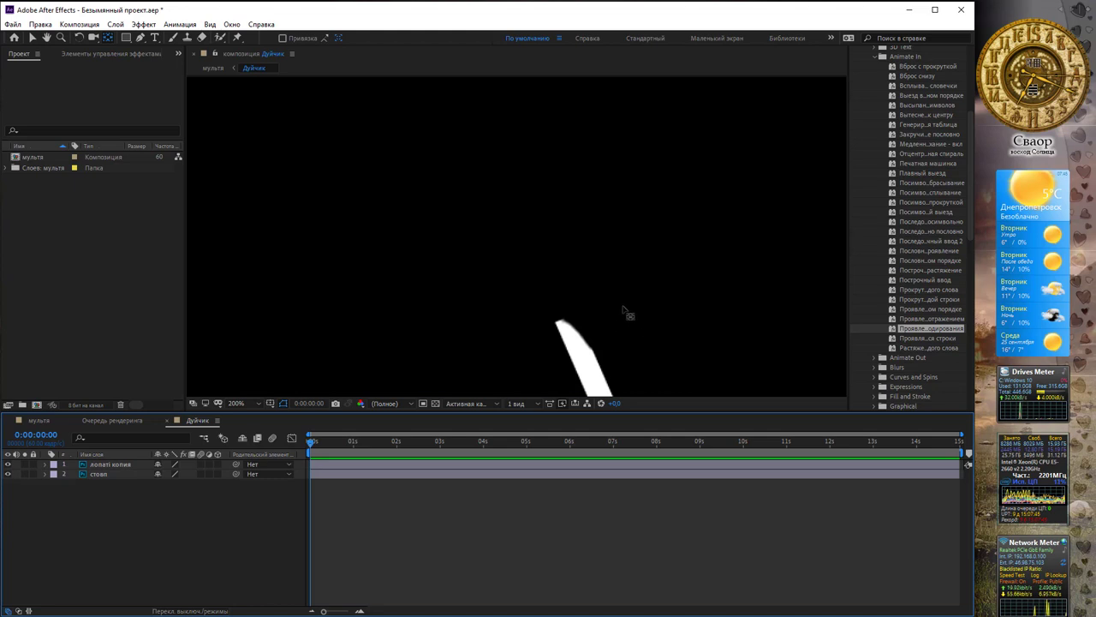
key("comma")
left_click(622, 310)
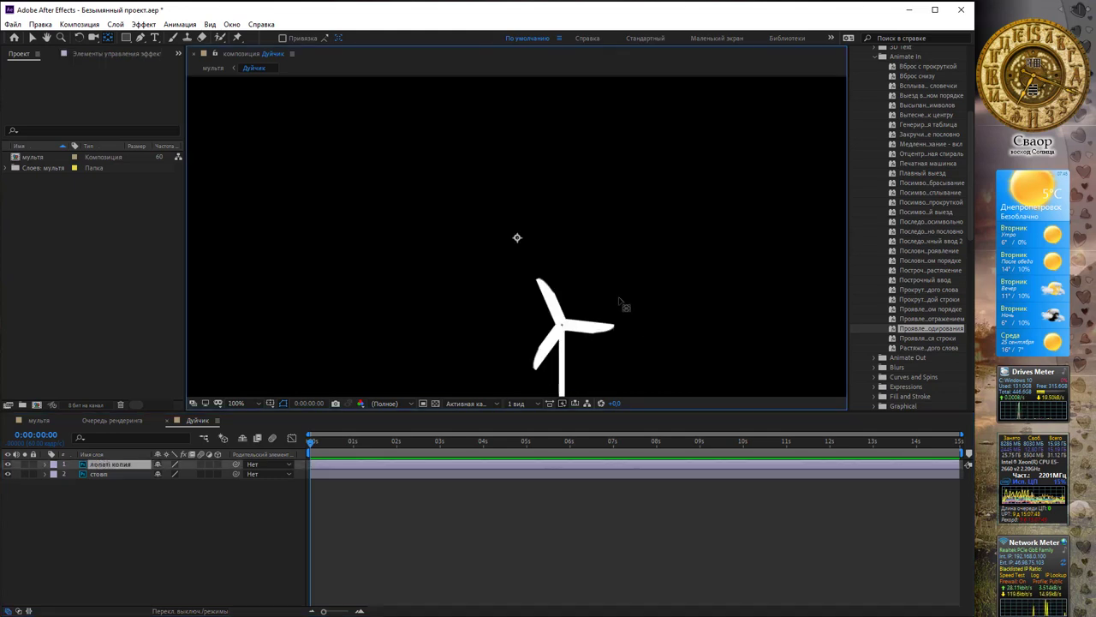
key("comma")
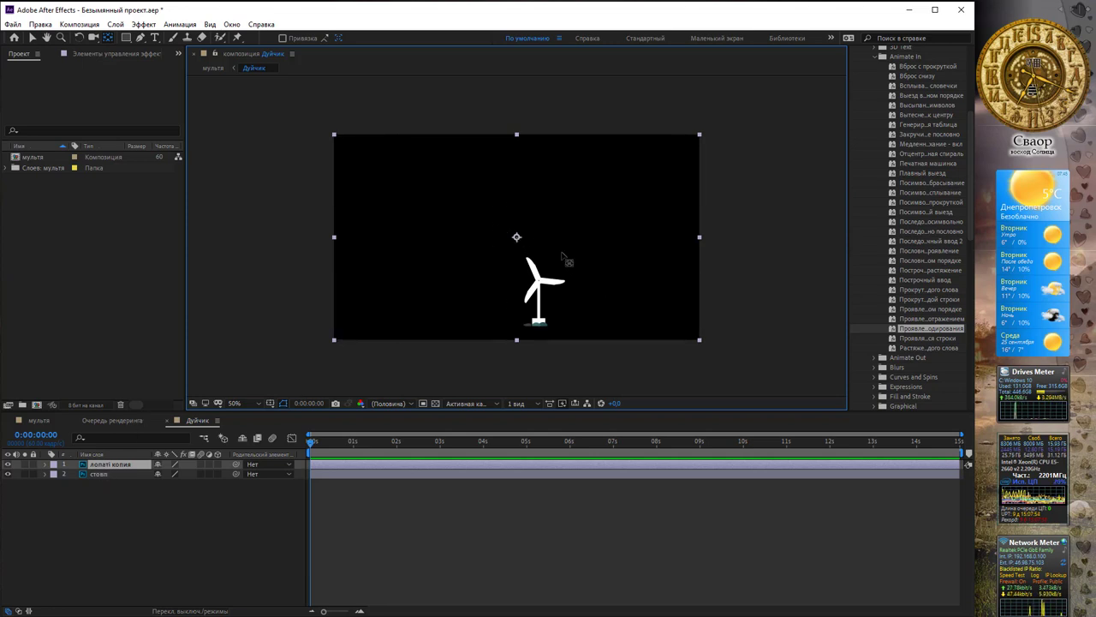
left_click_drag(516, 237, 536, 281)
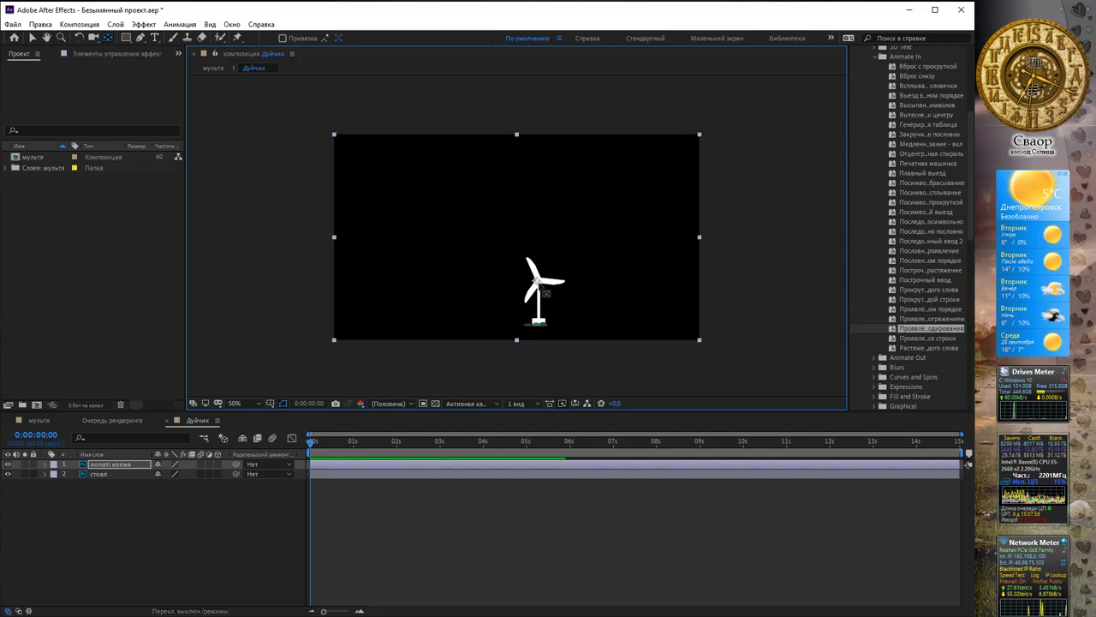
- Centre the blades' anchor exactly on the hub and reveal their Rotation value
scroll(545, 293, "up", 2)
scroll(582, 360, "up", 2)
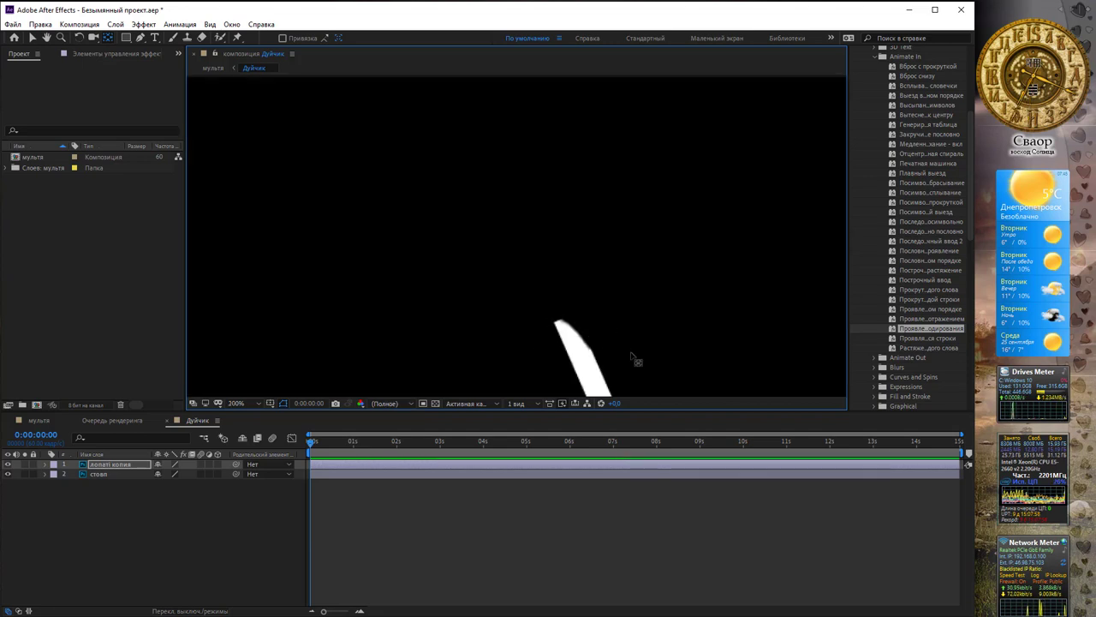
scroll(555, 260, "up", 2)
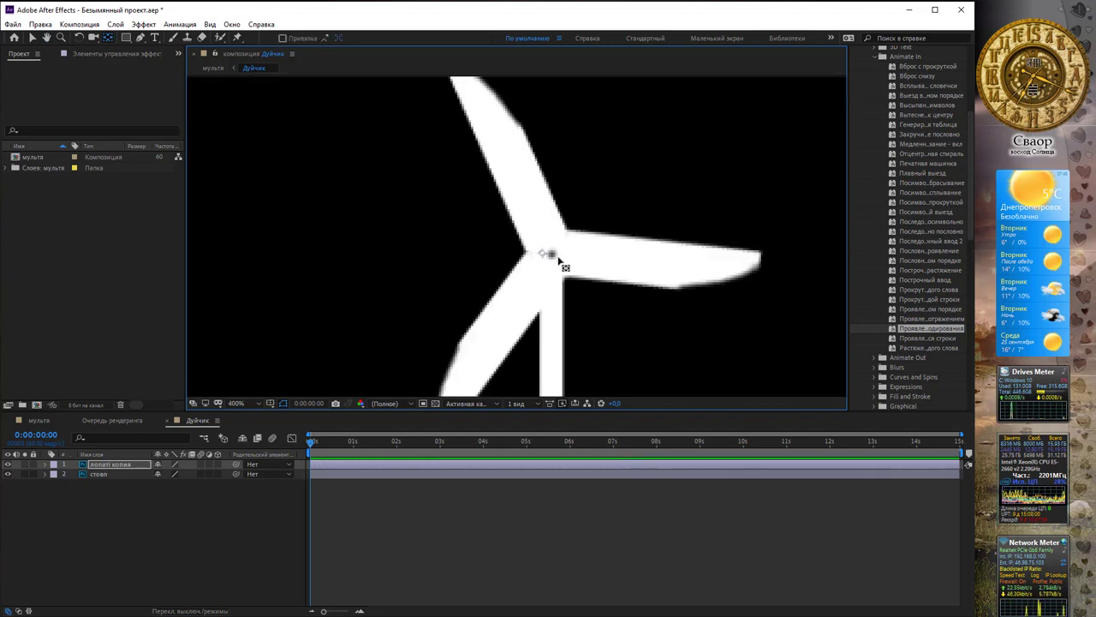
scroll(559, 261, "up", 2)
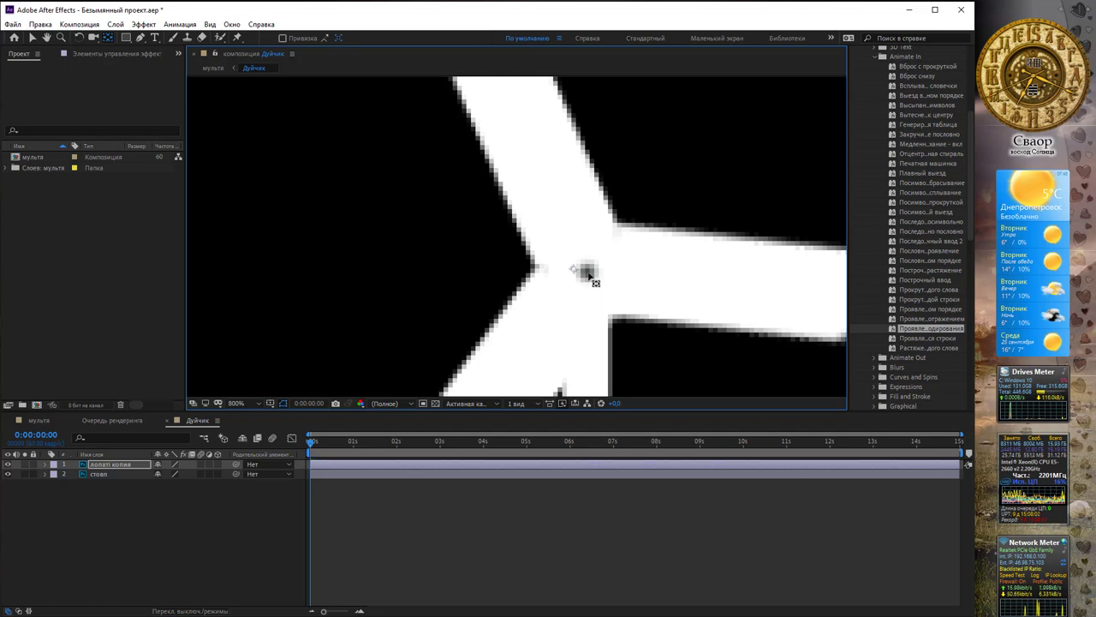
left_click_drag(588, 274, 587, 272)
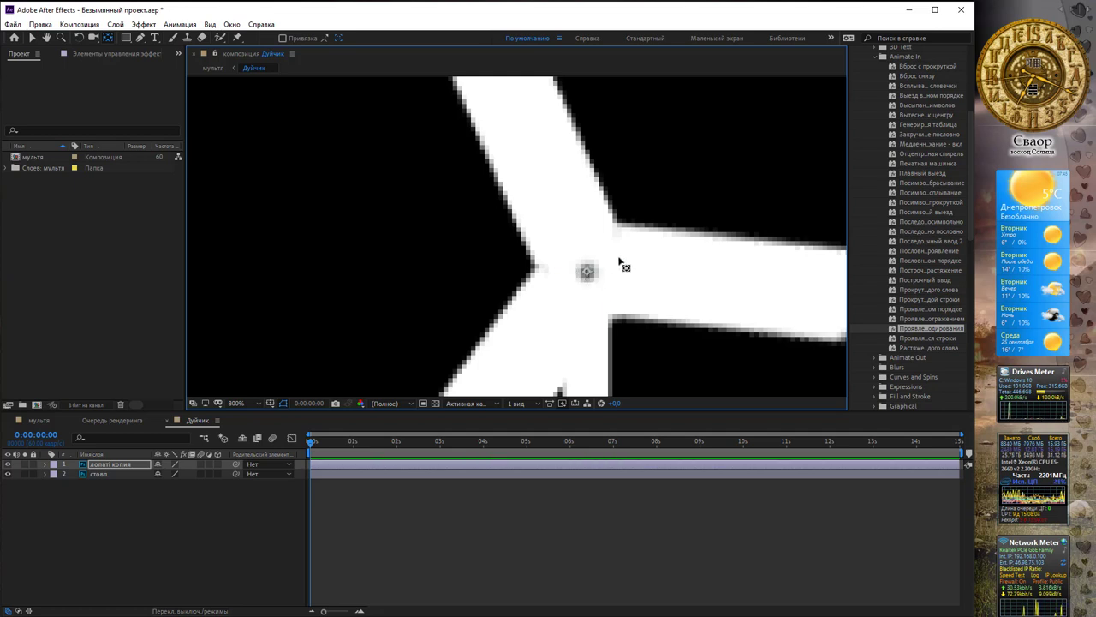
scroll(620, 263, "down", 4)
scroll(624, 264, "down", 2)
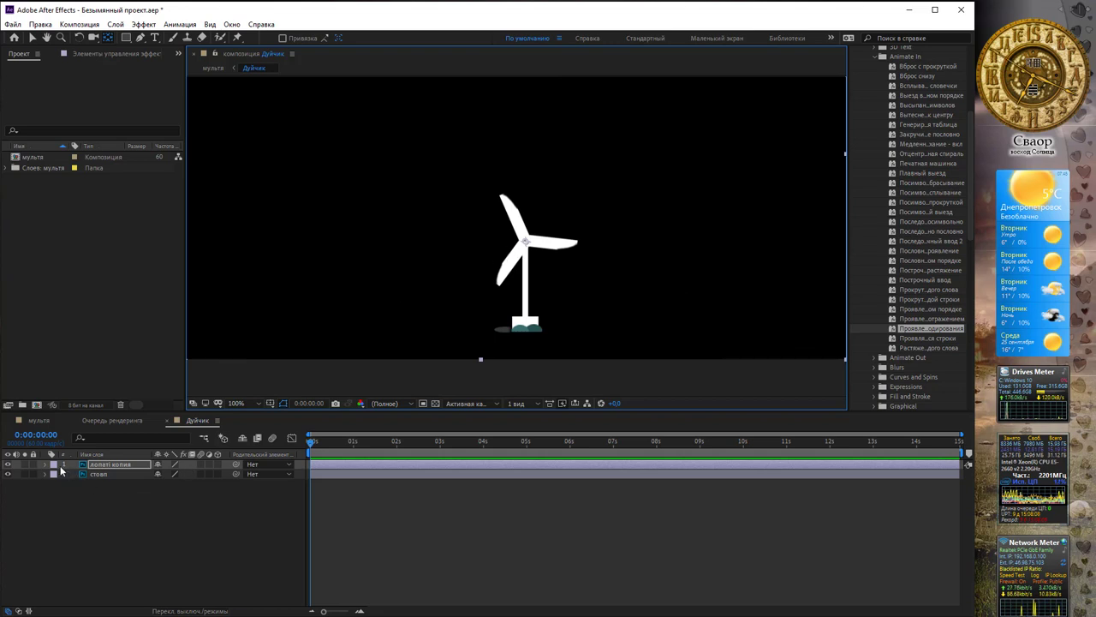
key("r")
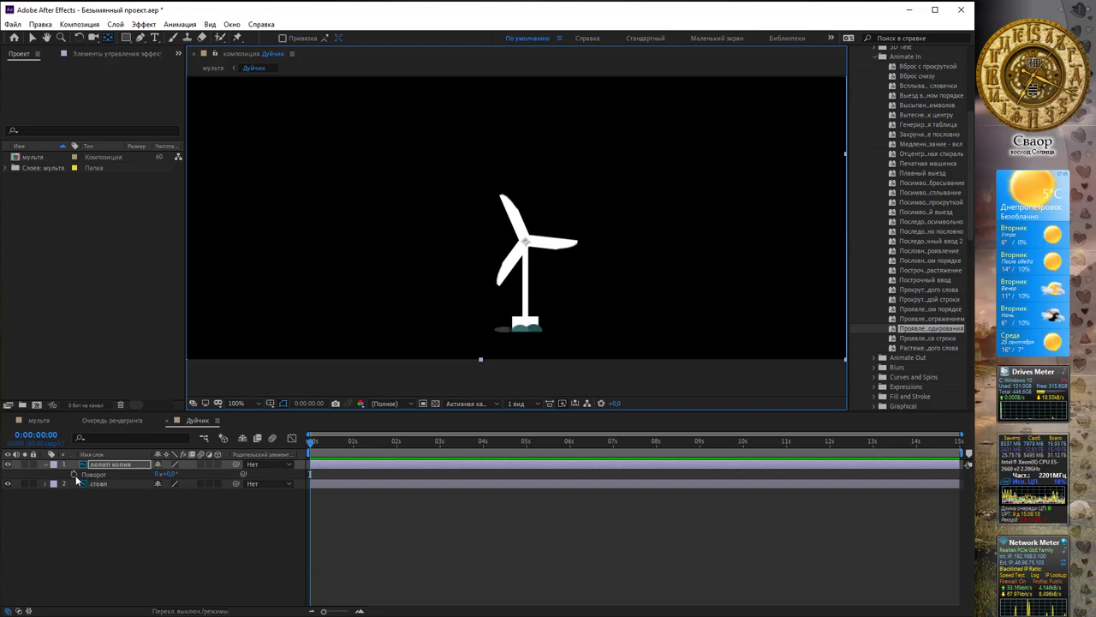
- Give the лопаті копия Rotation the expression time*120 so the blades spin
left_click(74, 476, "alt")
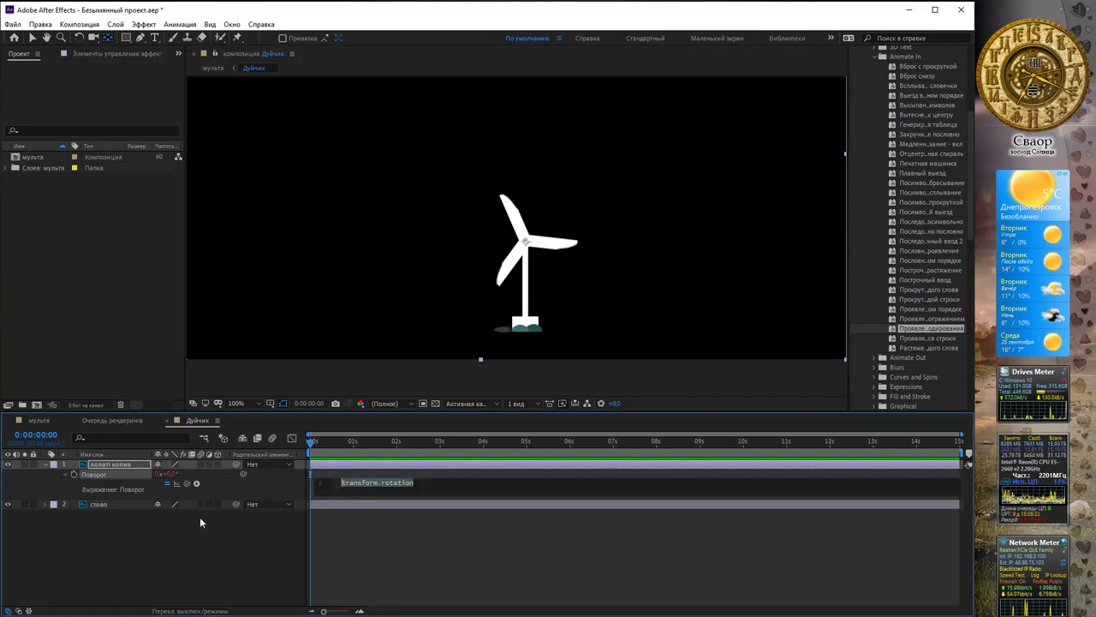
left_click(370, 496)
key("BackSpace")
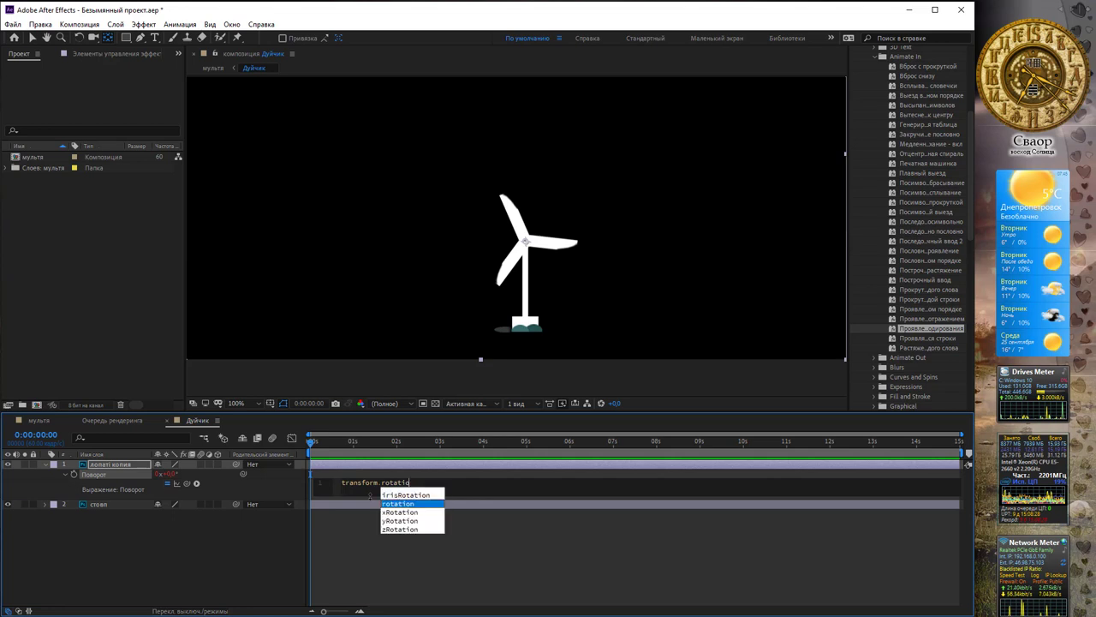
key("BackSpace")
key("BackSpace")
key("BackSpace")
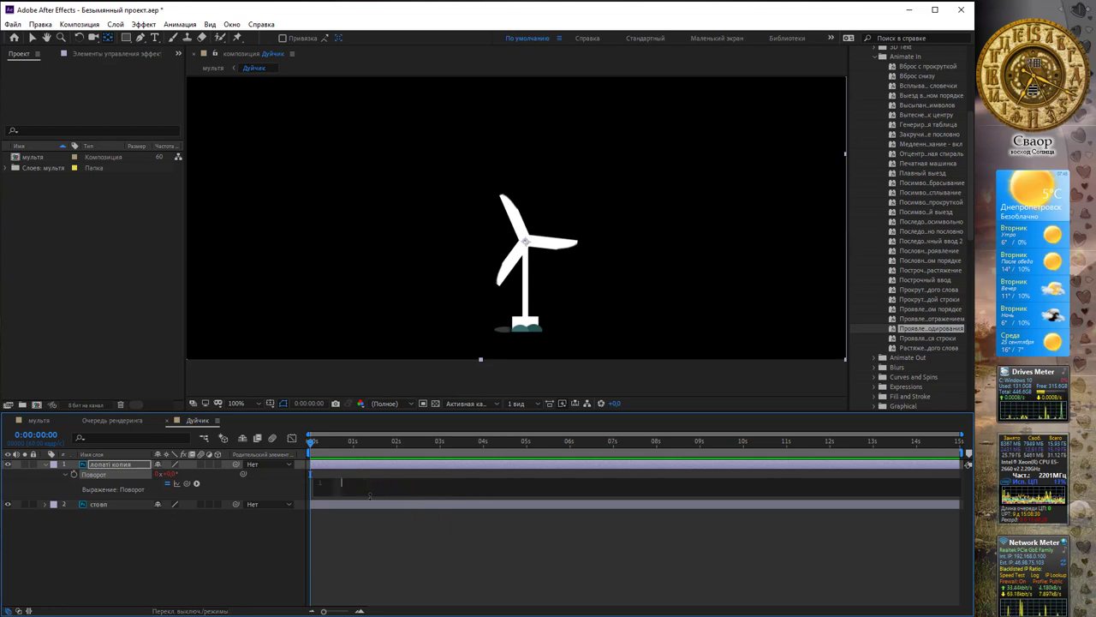
type("time")
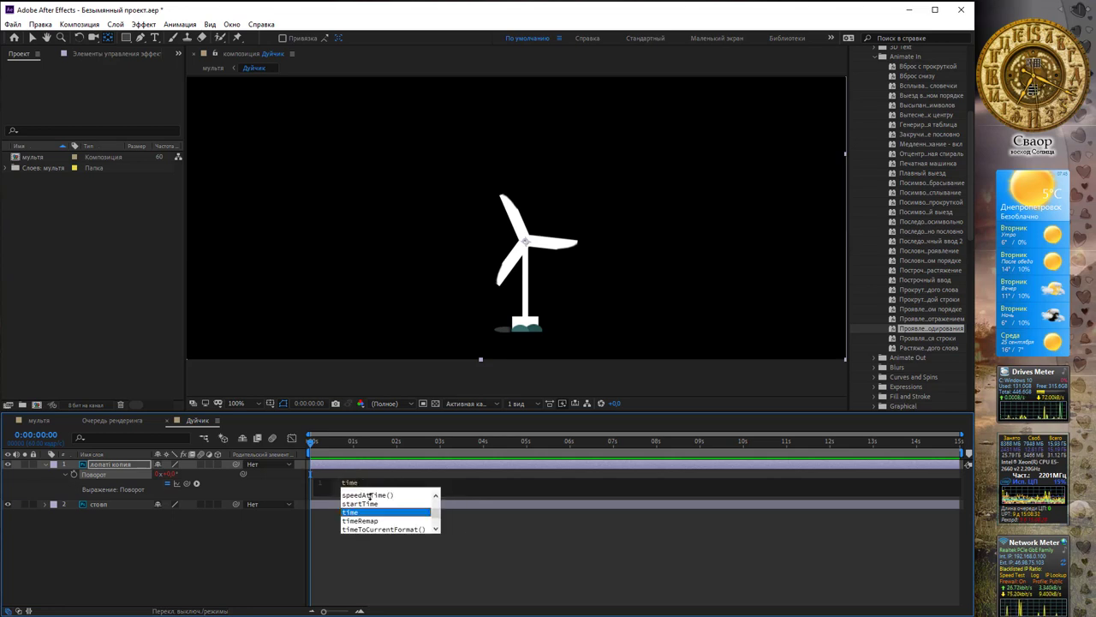
type("*")
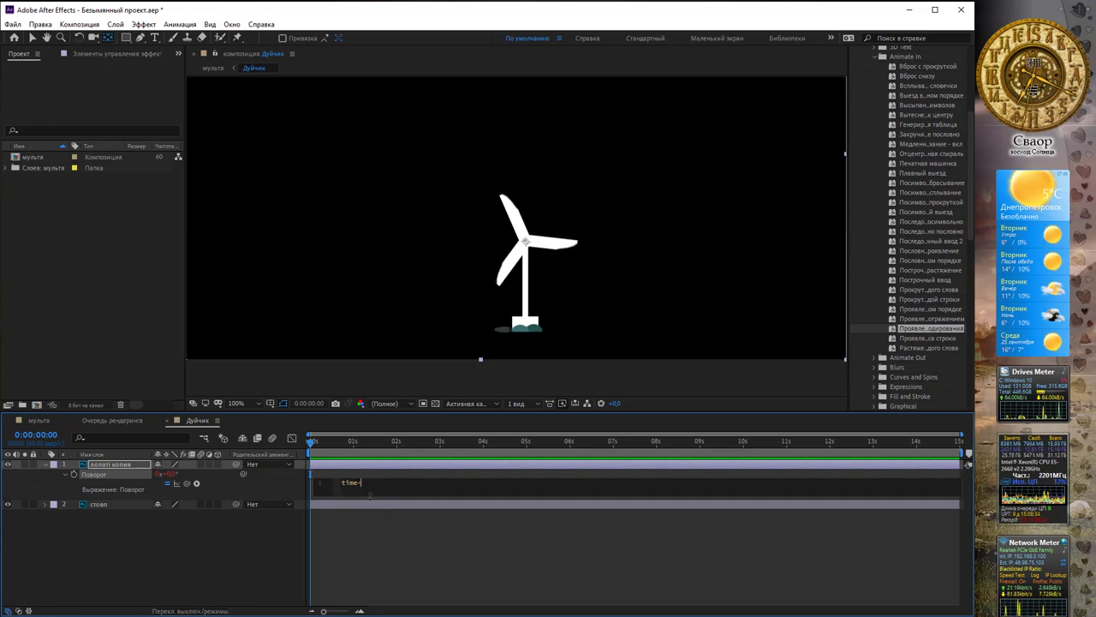
type("120")
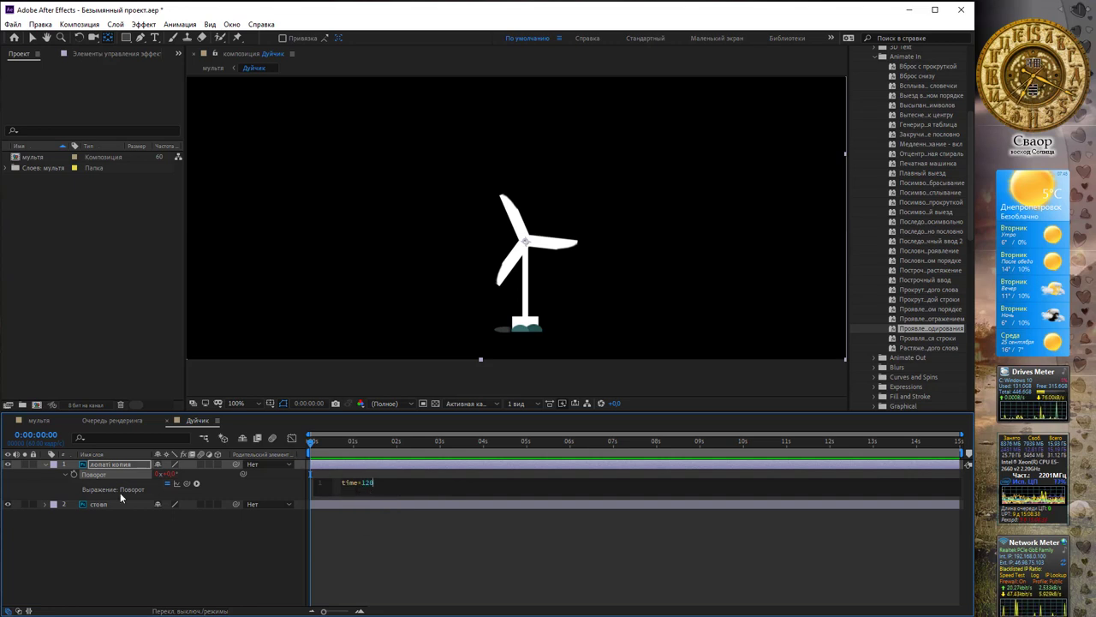
left_click(318, 519)
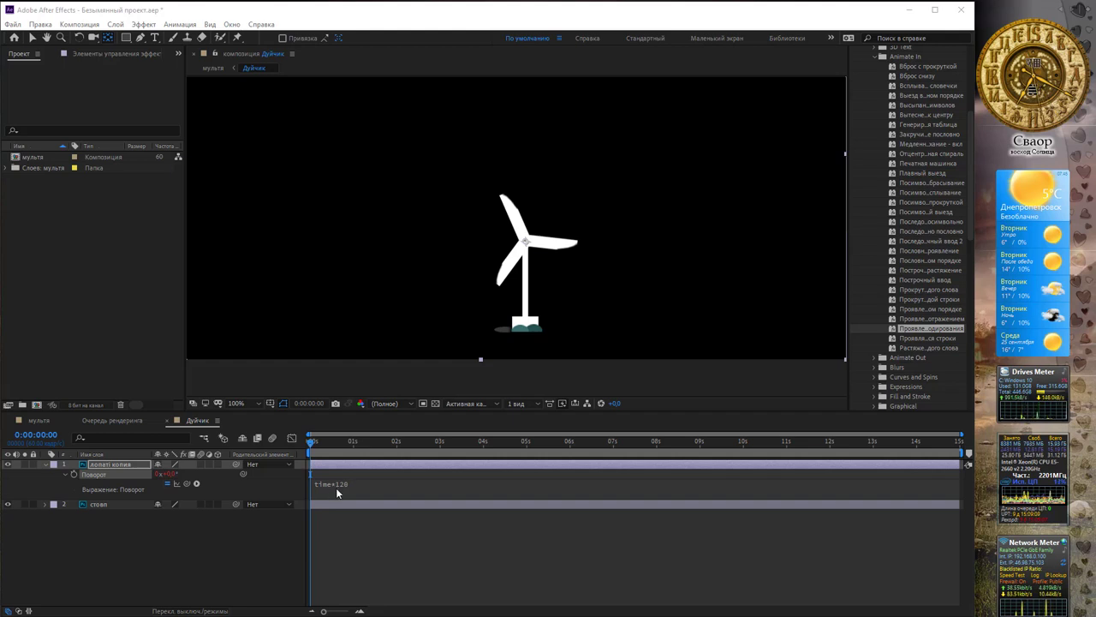
- Play and scrub the timeline to preview the spinning blades
left_click(311, 442)
key("space")
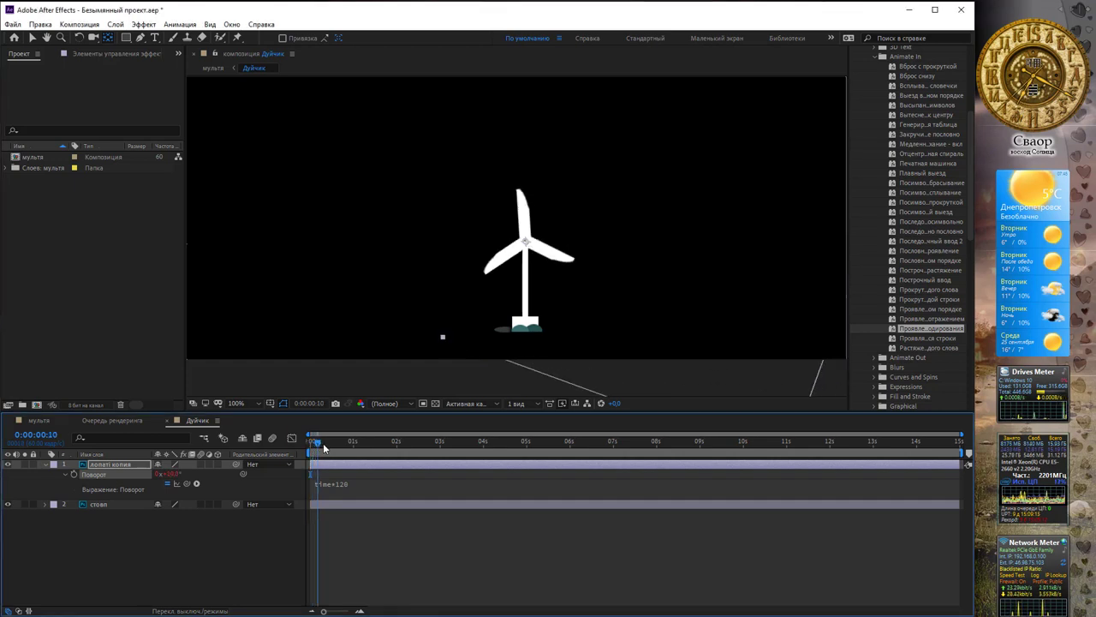
mouse_move(391, 451)
left_mouse_down()
mouse_move(594, 449)
mouse_move(325, 442)
mouse_move(407, 447)
left_mouse_up()
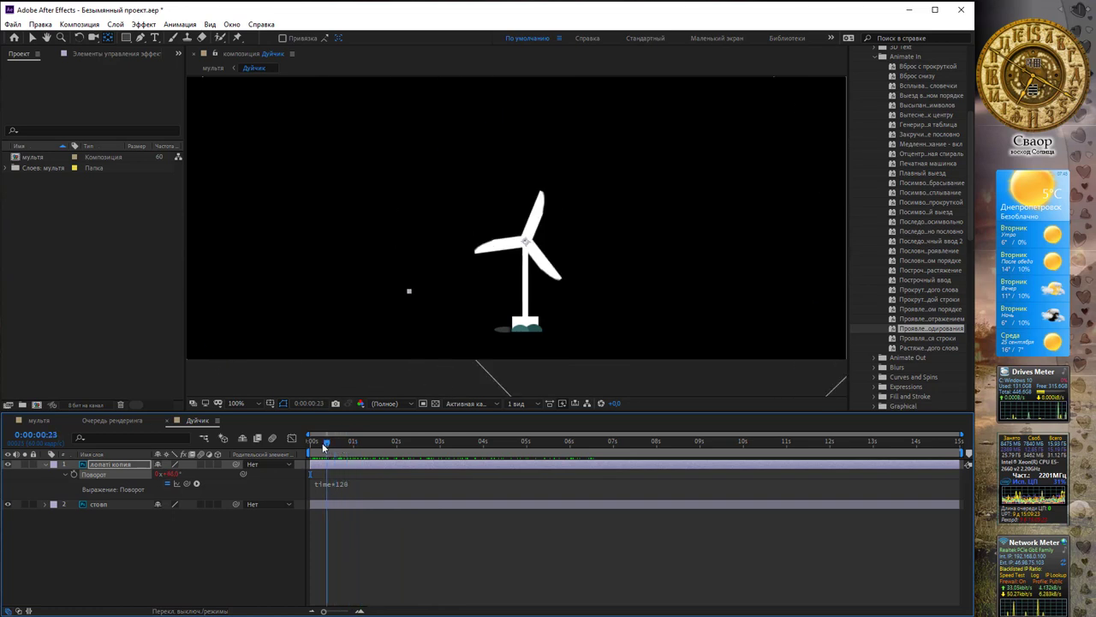
left_click_drag(407, 447, 330, 463)
- Change the rotation expression multiplier from 120 to 240 for a faster spin
left_click(342, 485)
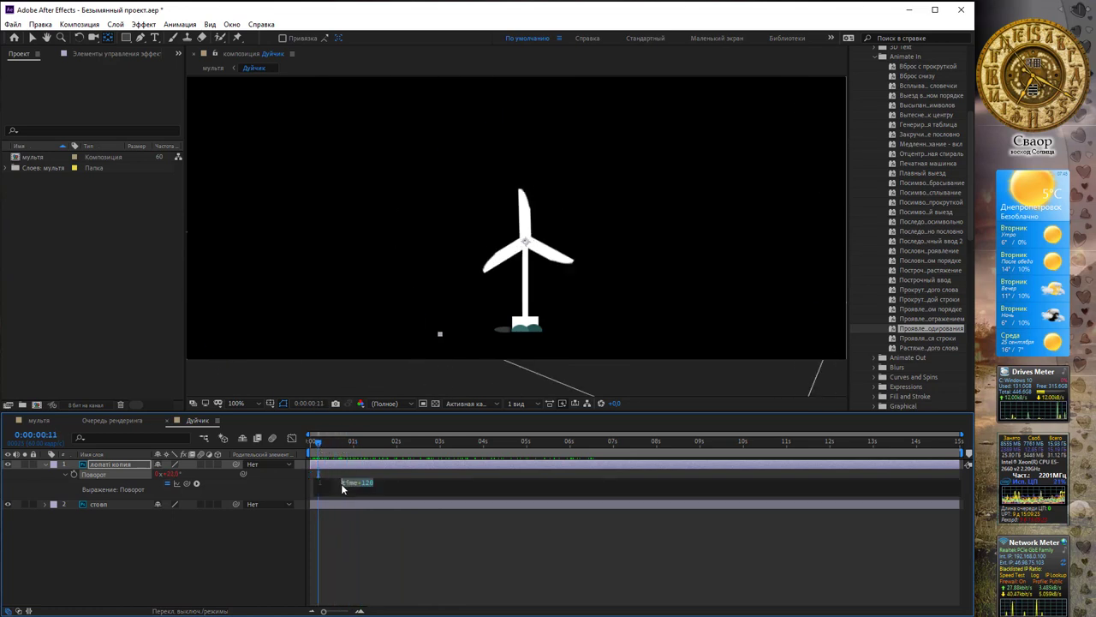
left_click(358, 482)
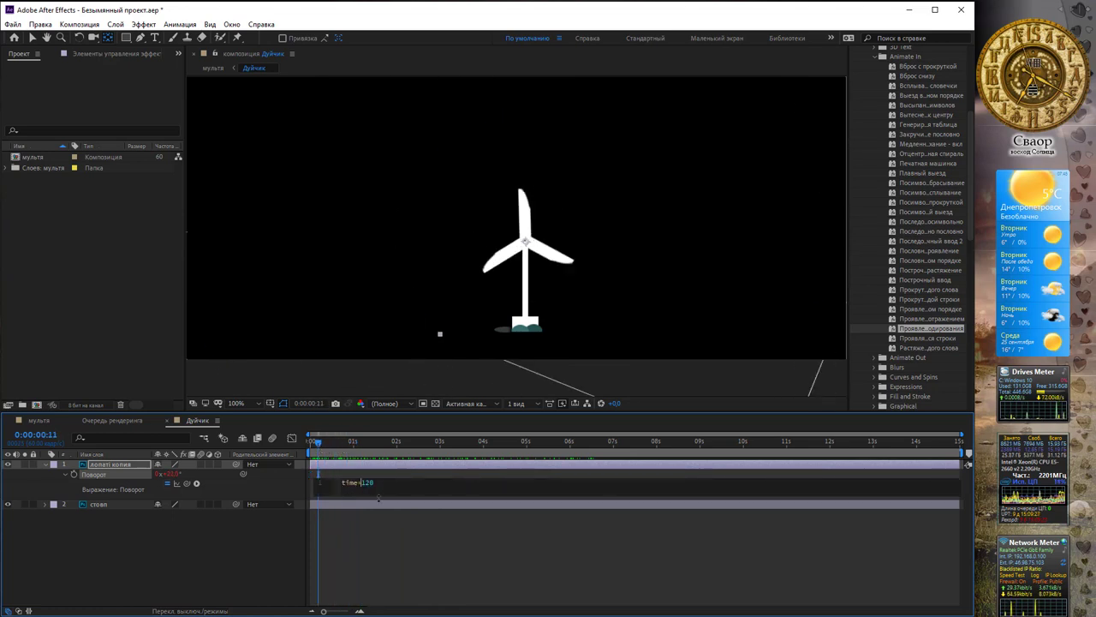
key("KP_Enter")
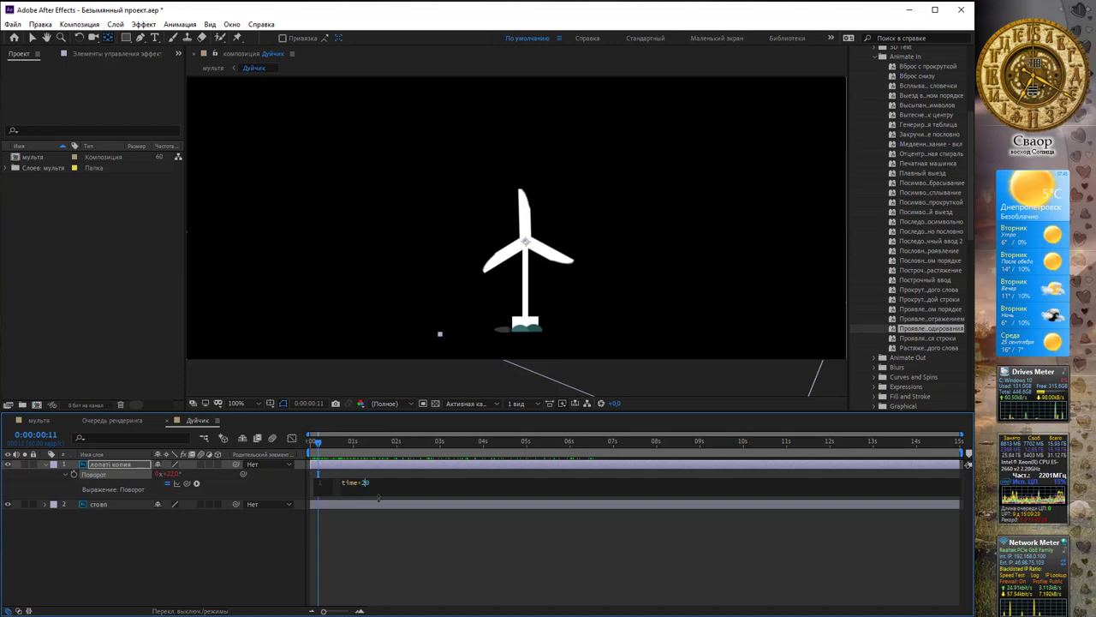
type("4")
key("Return")
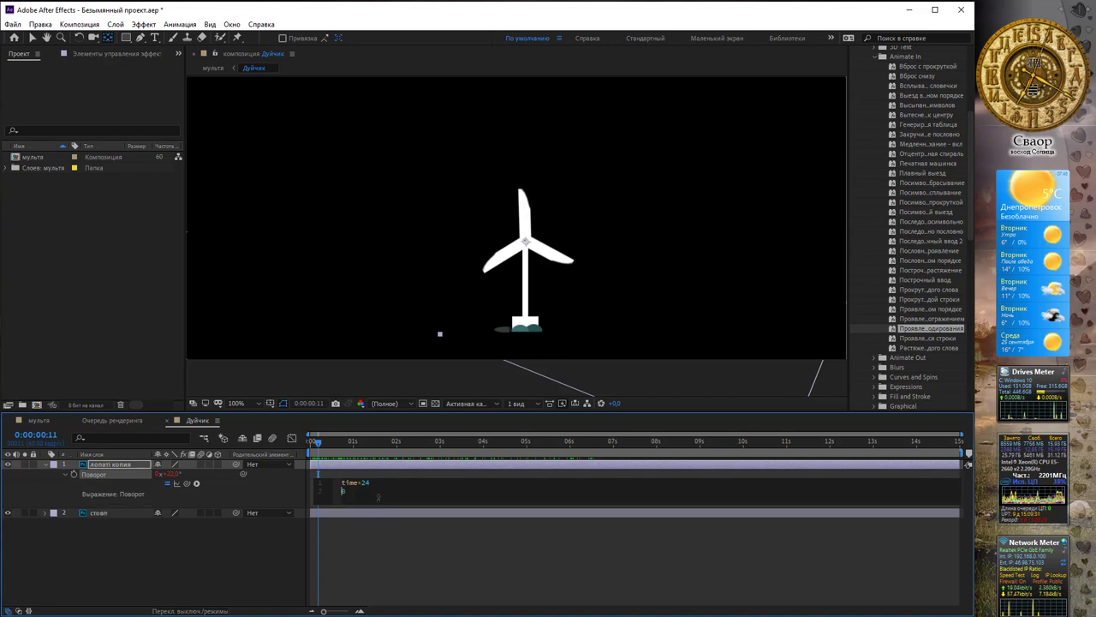
key("BackSpace")
key("KP_Enter")
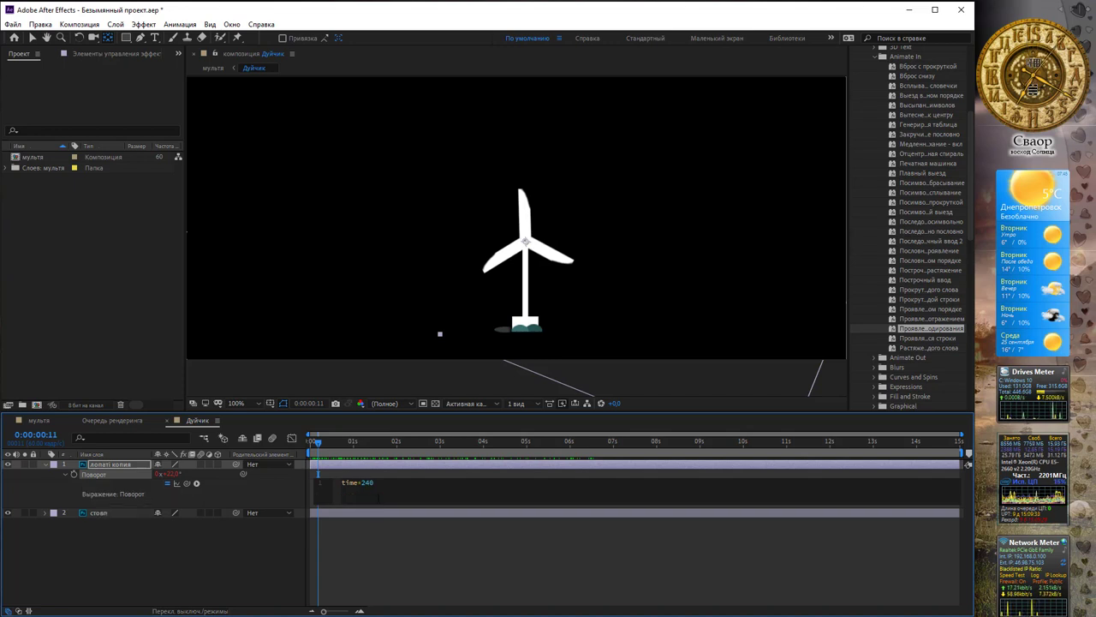
left_click(378, 499)
mouse_move(319, 456)
left_mouse_down()
mouse_move(393, 454)
mouse_move(339, 454)
left_mouse_up()
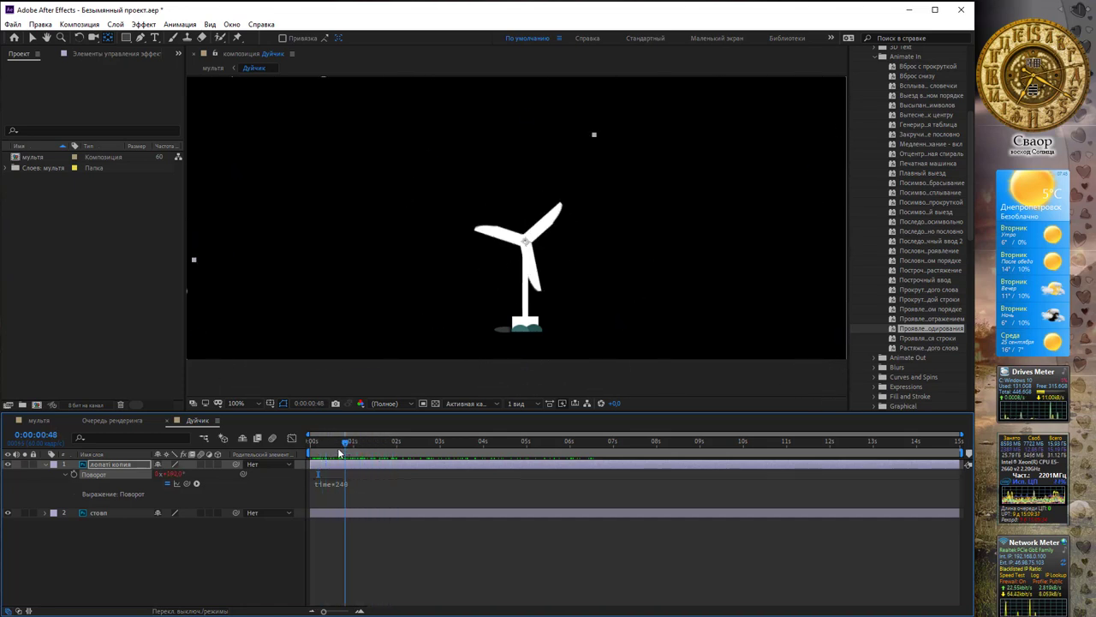
- Close Дуйчик and open the Дуйчик копия windmill from мульта, selecting its лопаті копия layer
left_click(168, 421)
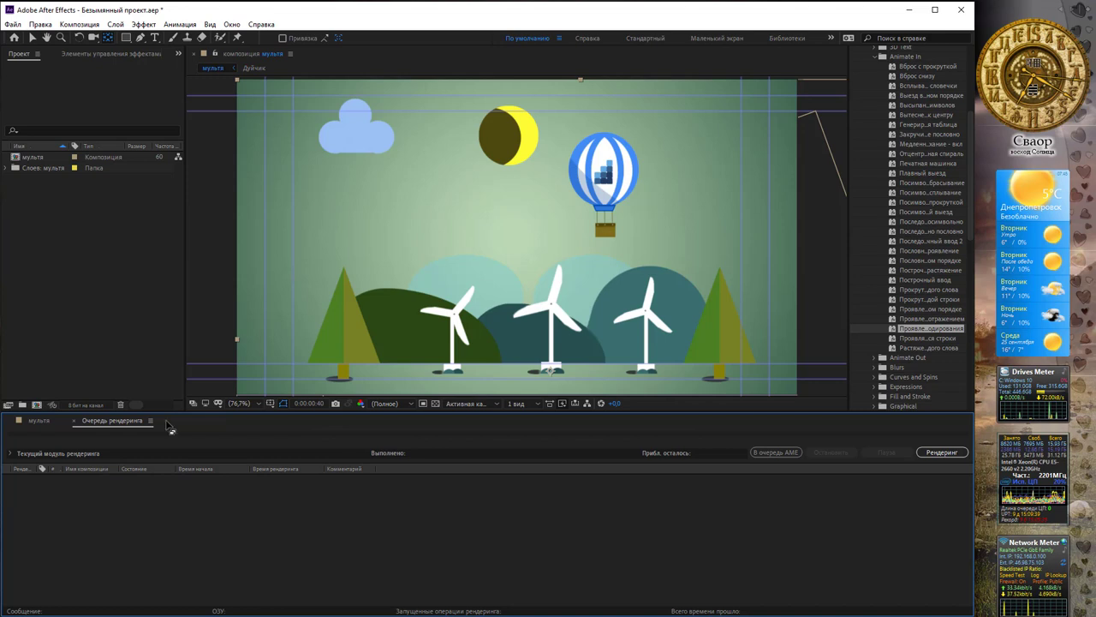
left_click(40, 421)
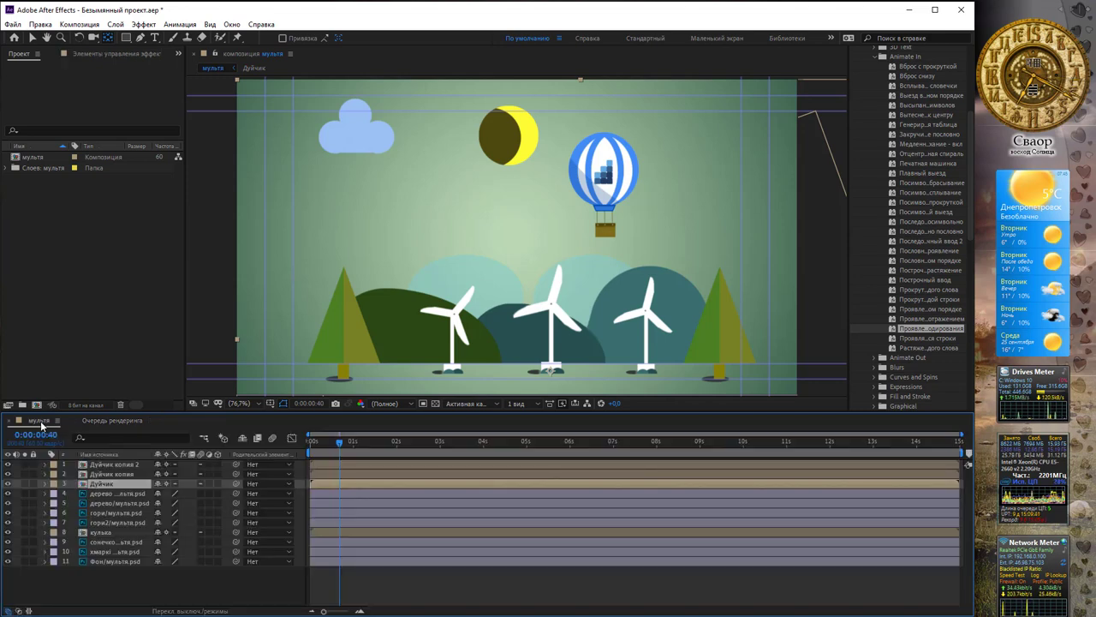
double_click(116, 473)
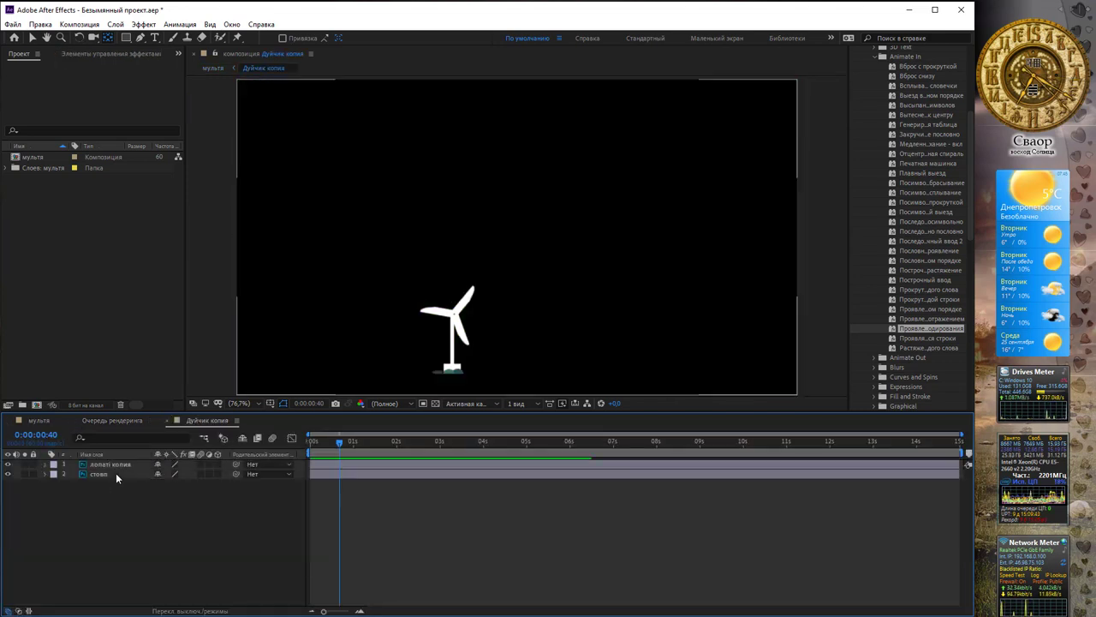
left_click(101, 464)
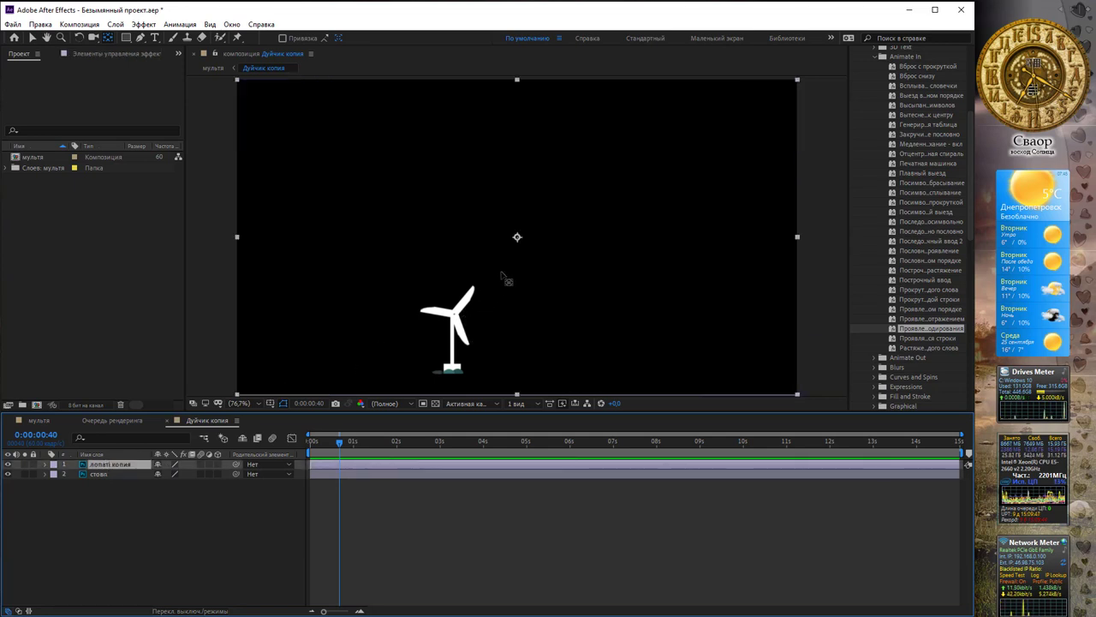
- Move the blades' anchor point precisely onto the windmill hub
left_click_drag(517, 237, 458, 315)
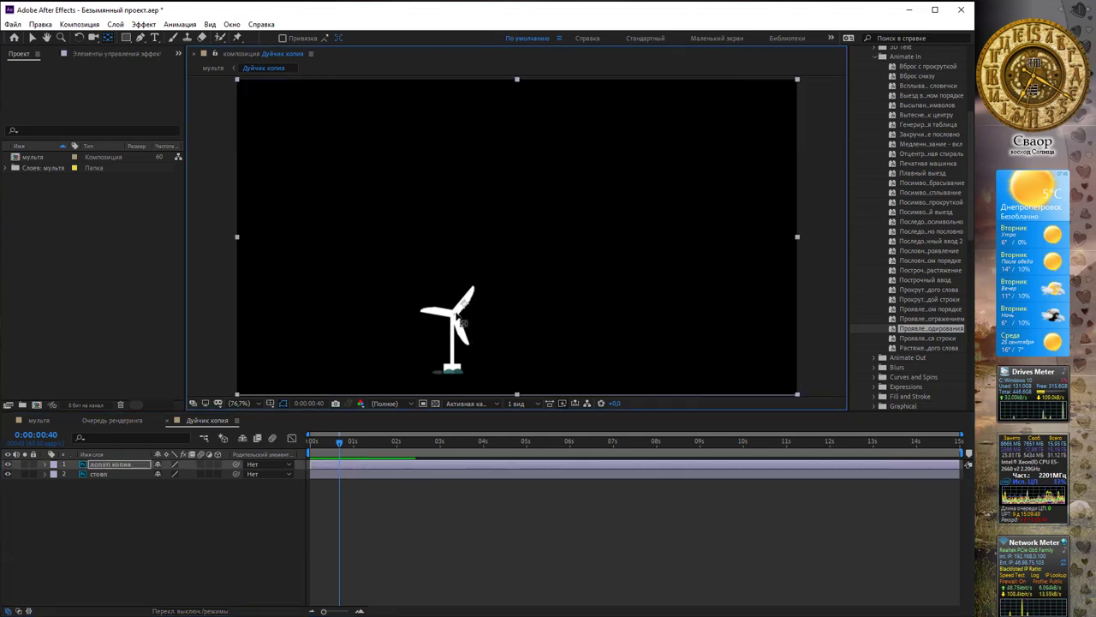
left_click_drag(459, 322, 457, 318)
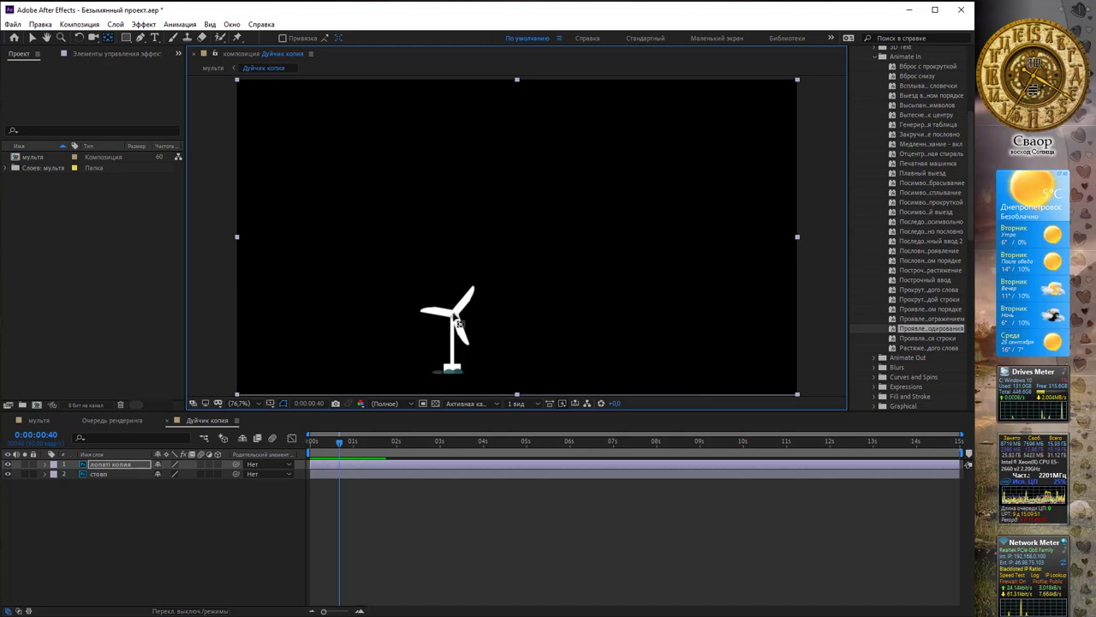
scroll(457, 319, "up", 2)
scroll(445, 342, "up", 3)
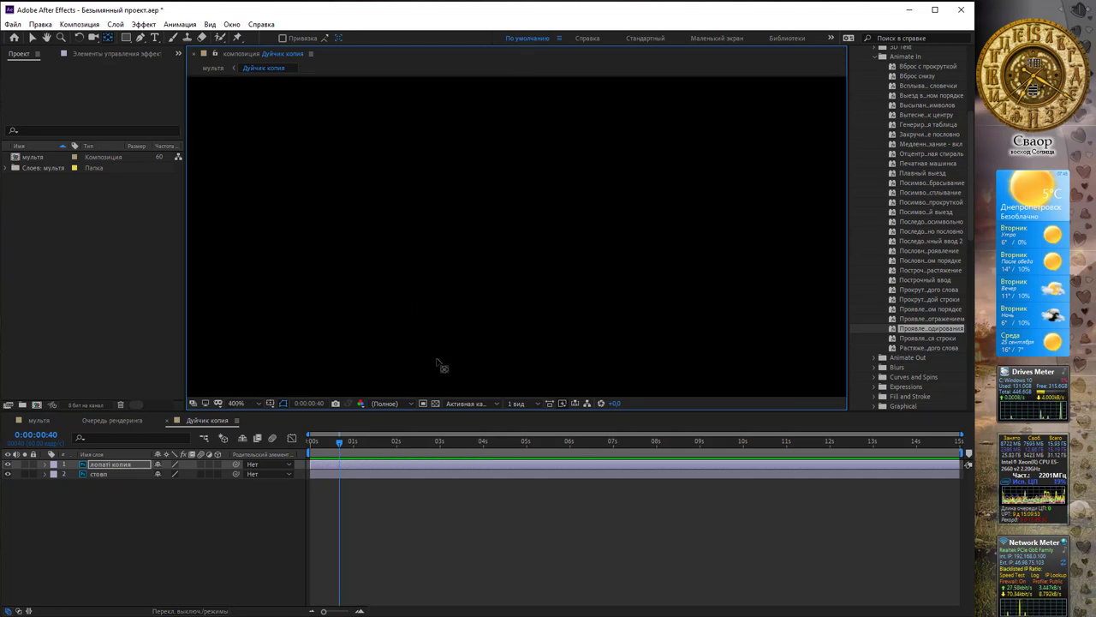
left_click_drag(453, 323, 548, 252)
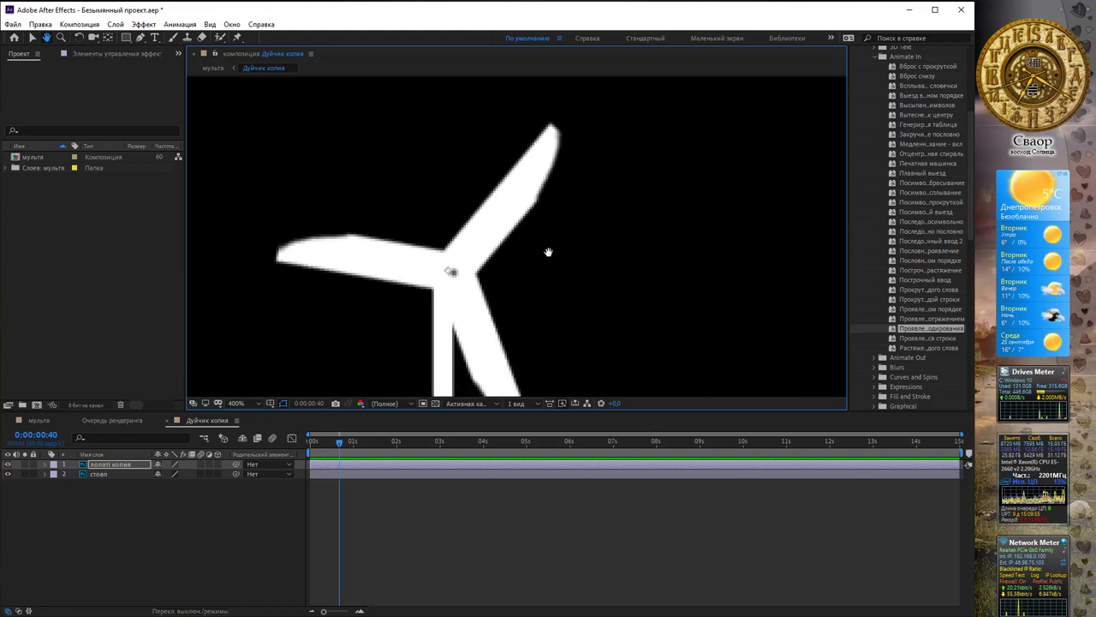
key("y")
left_click_drag(452, 272, 454, 269)
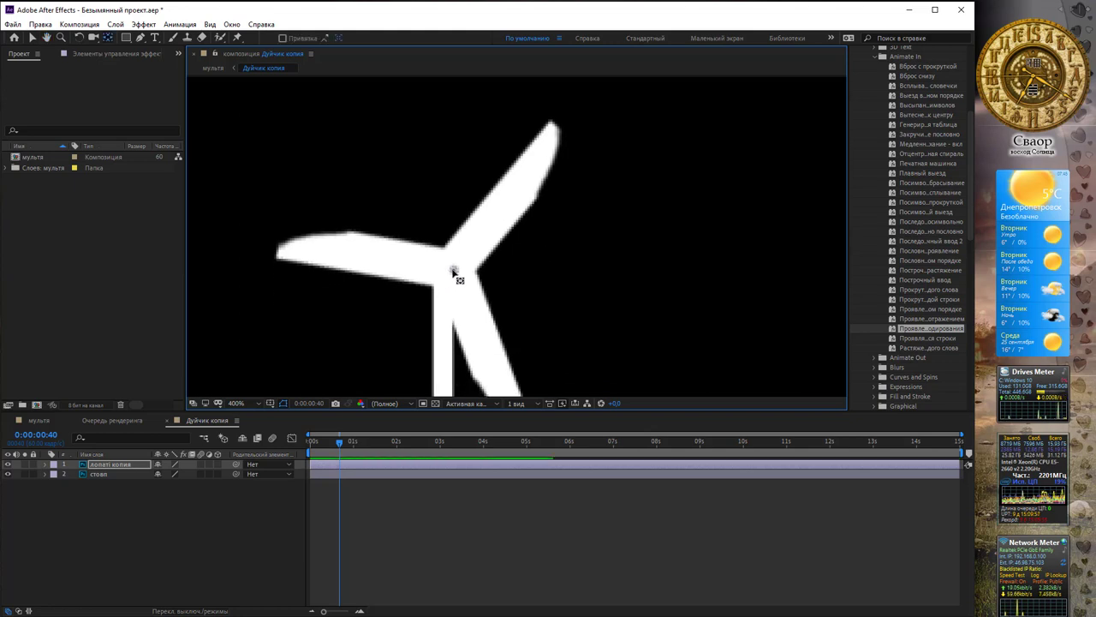
left_click(96, 465)
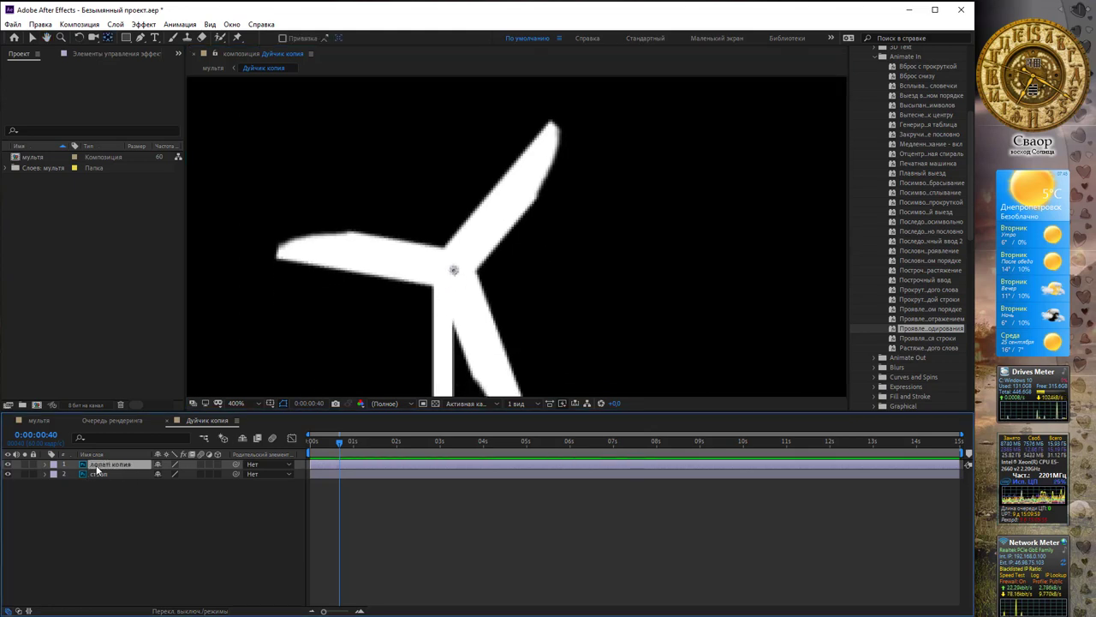
- Give the лопаті копия Rotation a time*280 expression and scrub to preview the spin
key("r")
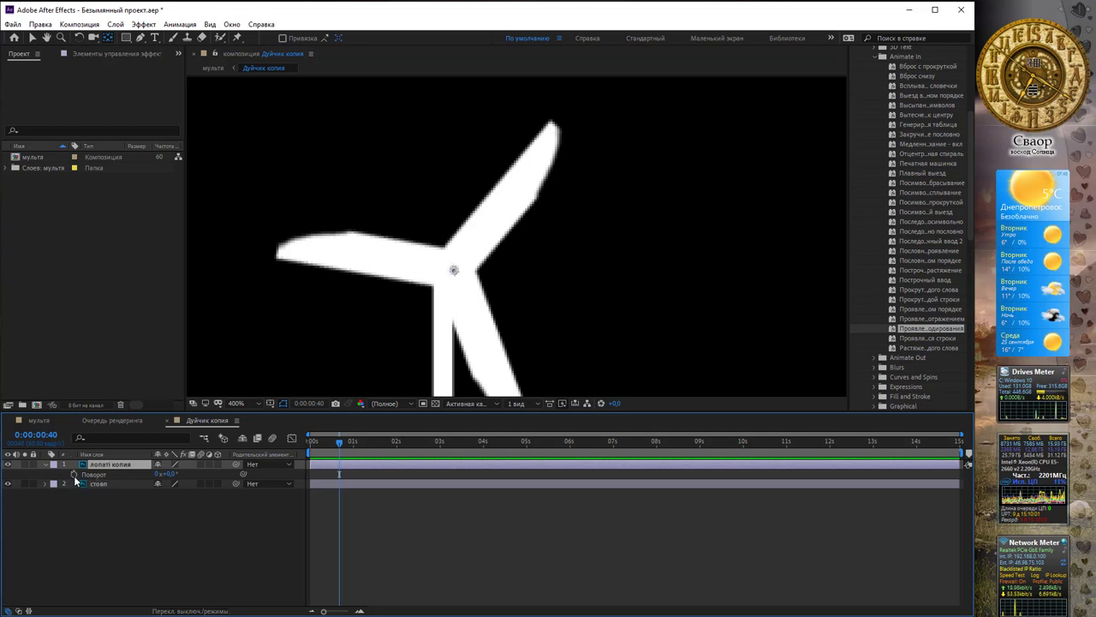
left_click(74, 474, "alt")
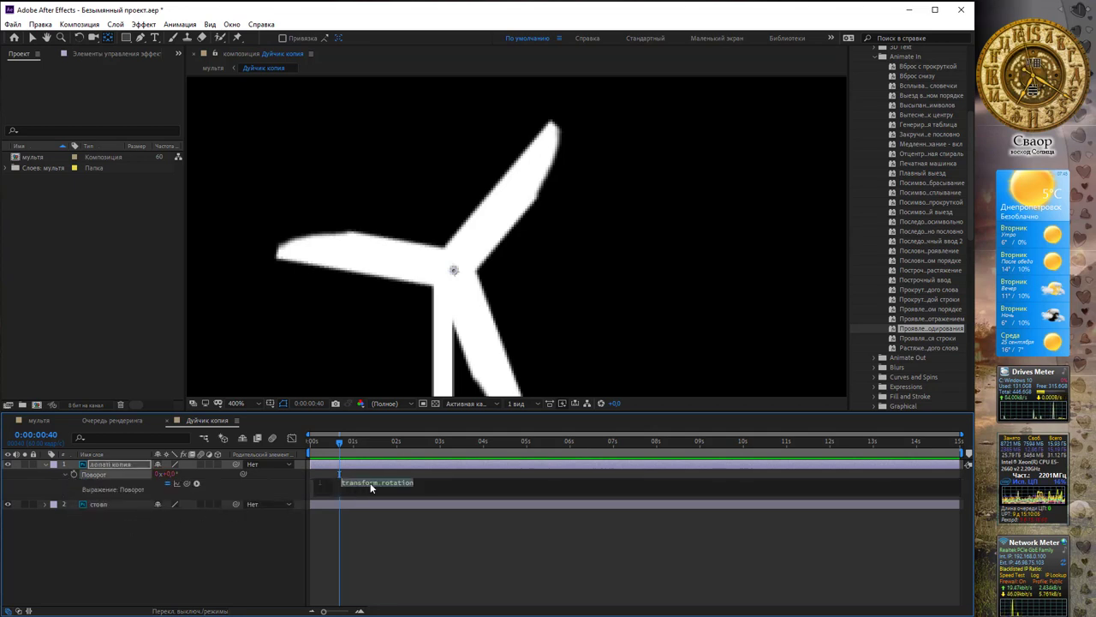
type("tim")
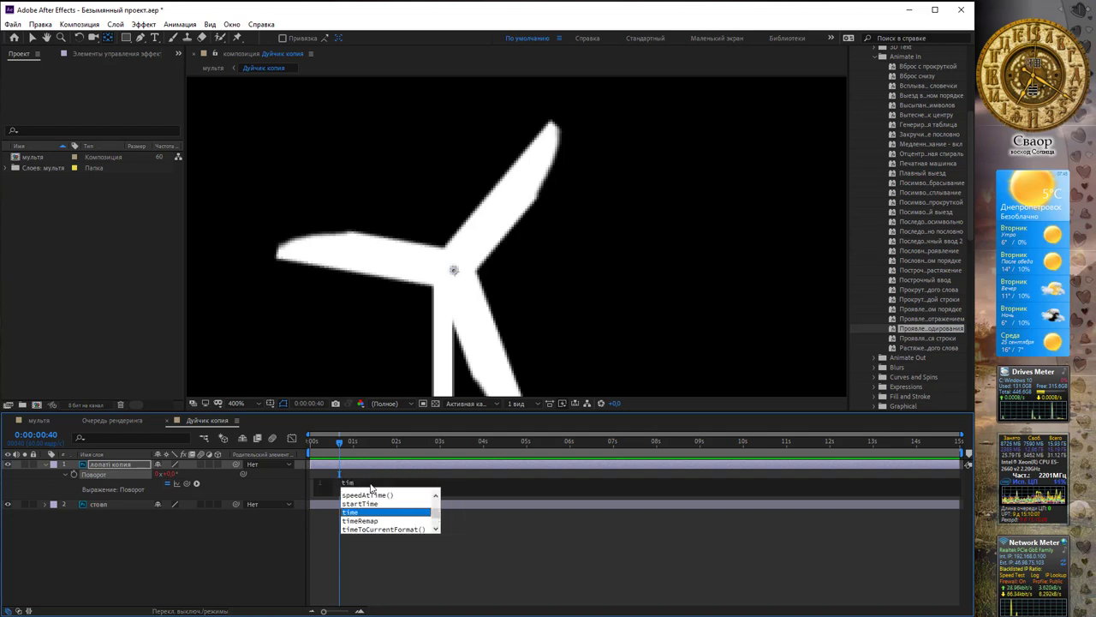
type("e*")
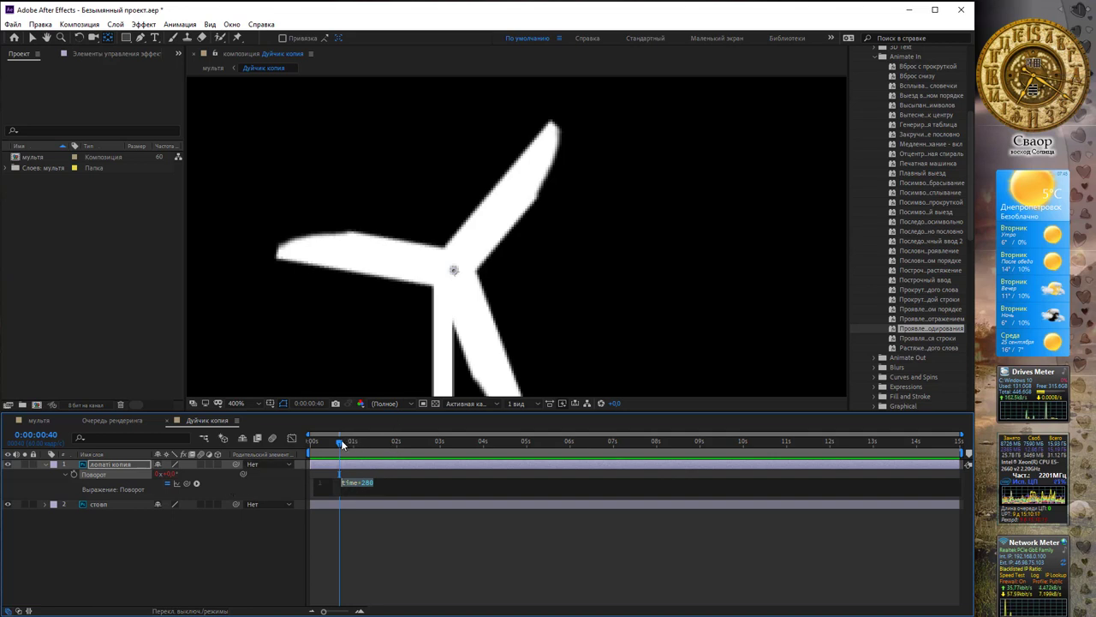
left_click_drag(318, 441, 452, 442)
- Return to мульта and open the Дуйчик копия 2 windmill, selecting its blades
left_click(168, 421)
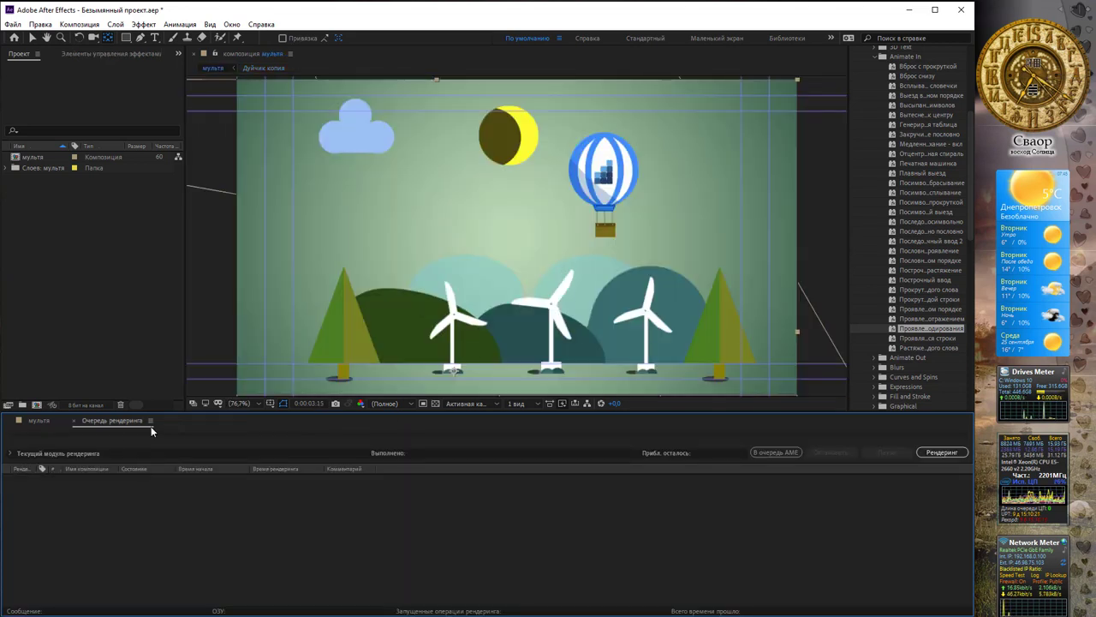
left_click(40, 422)
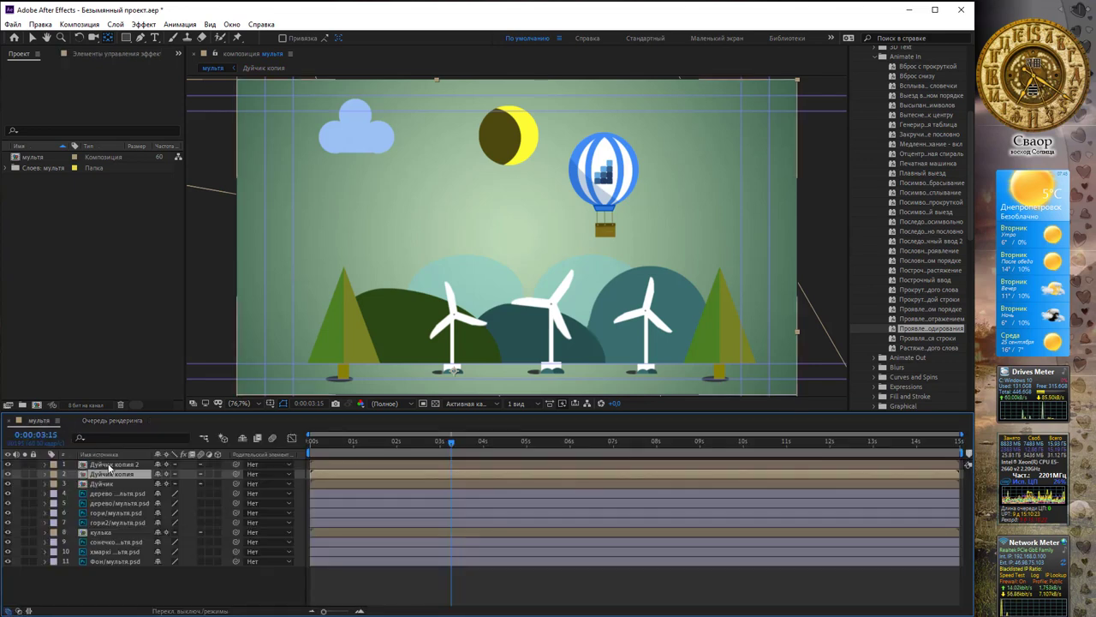
double_click(111, 464)
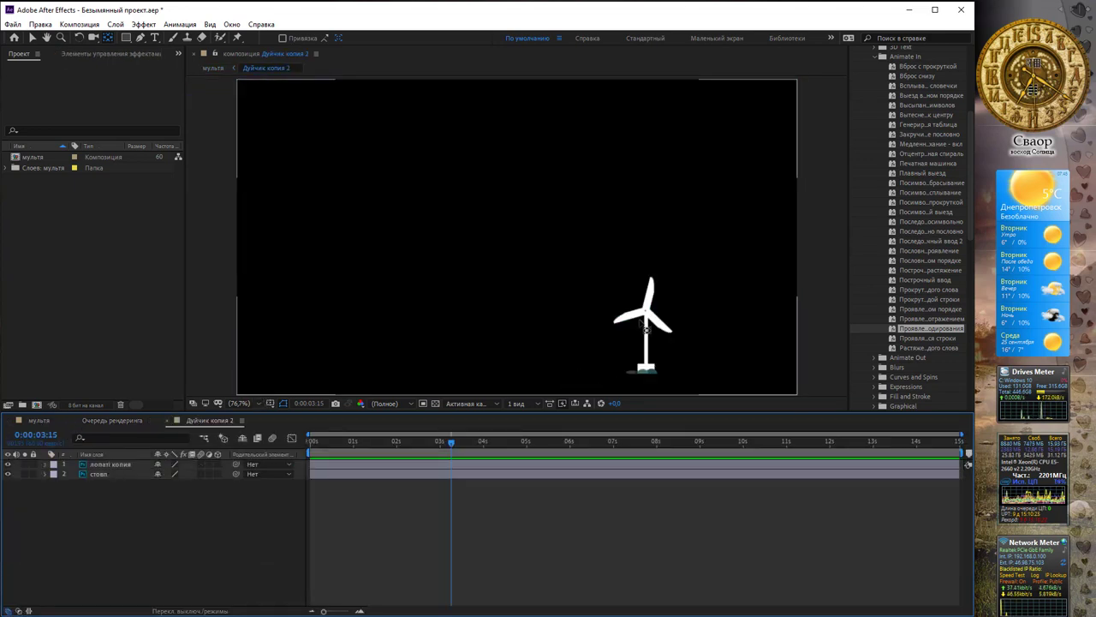
left_click(649, 323)
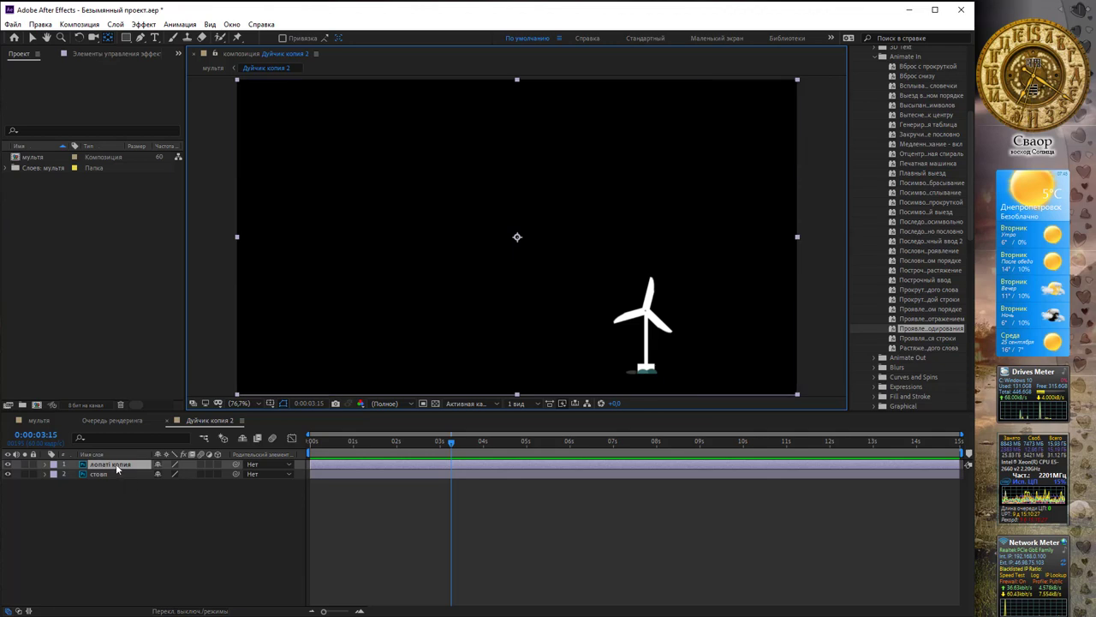
- Move the blades' anchor point onto the windmill hub
key("period")
key("period")
key("period")
left_click_drag(697, 335, 630, 263)
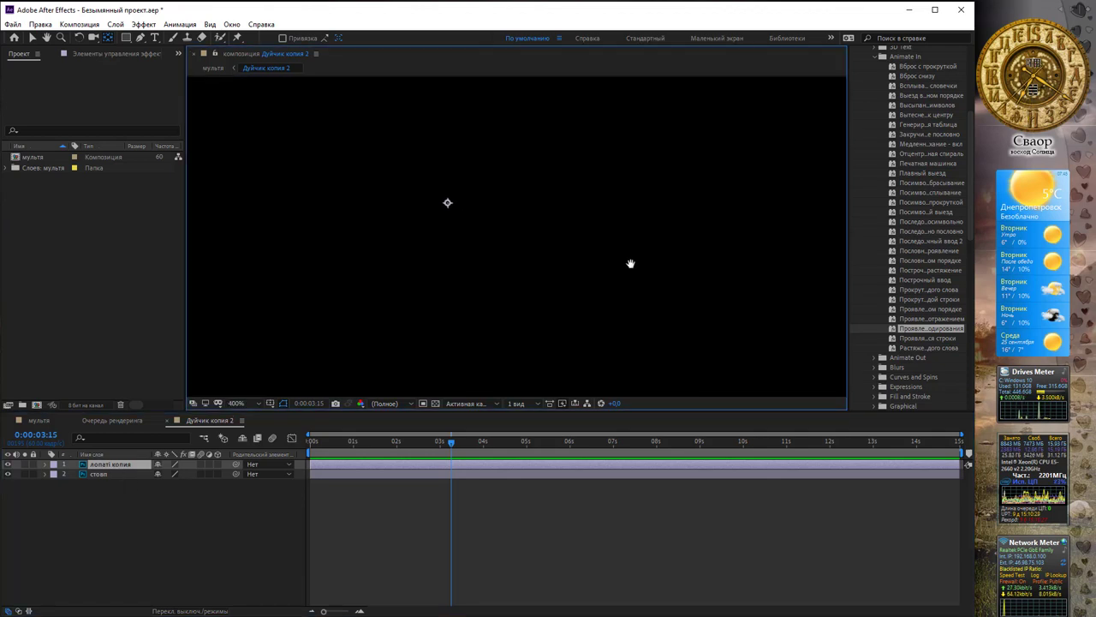
left_click_drag(719, 369, 632, 262)
left_click_drag(590, 222, 548, 249)
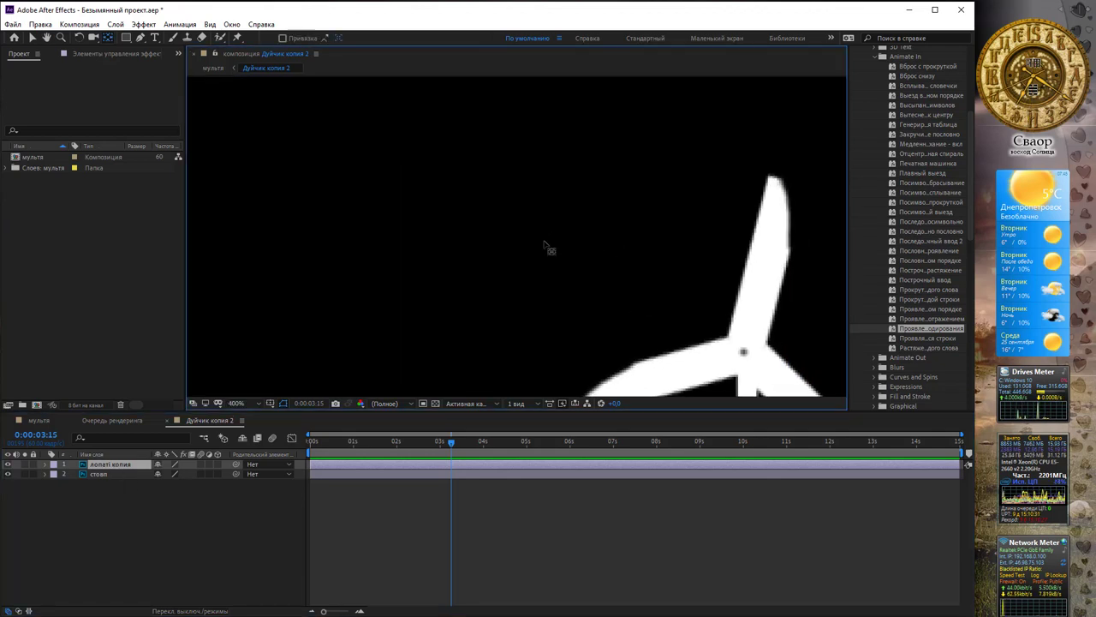
key("comma")
left_click_drag(297, 107, 631, 294)
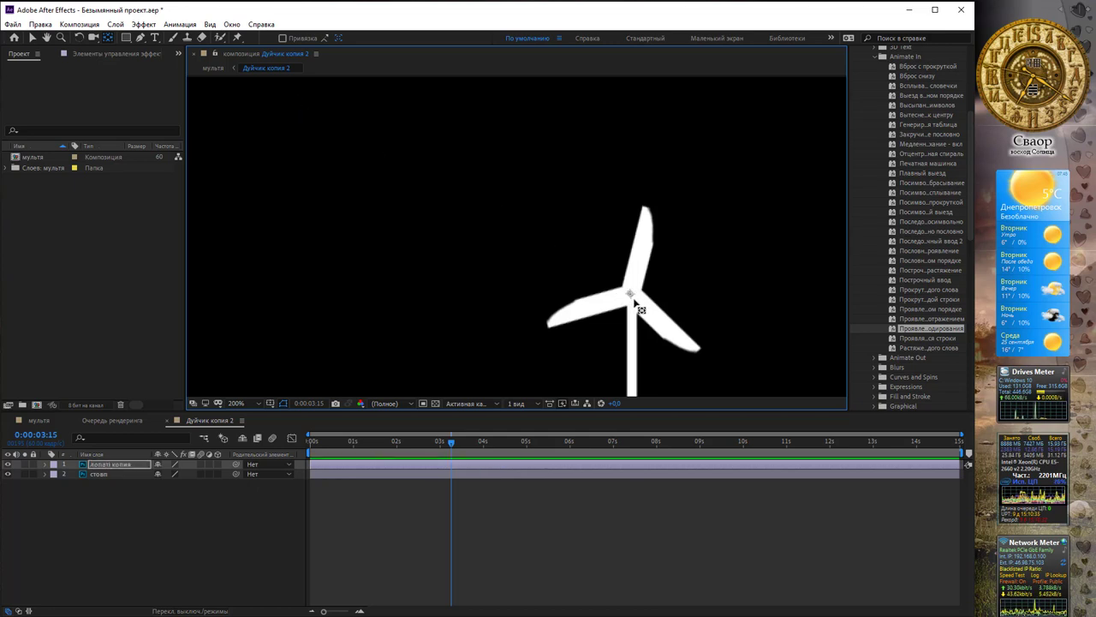
key("period")
left_click_drag(734, 325, 563, 267)
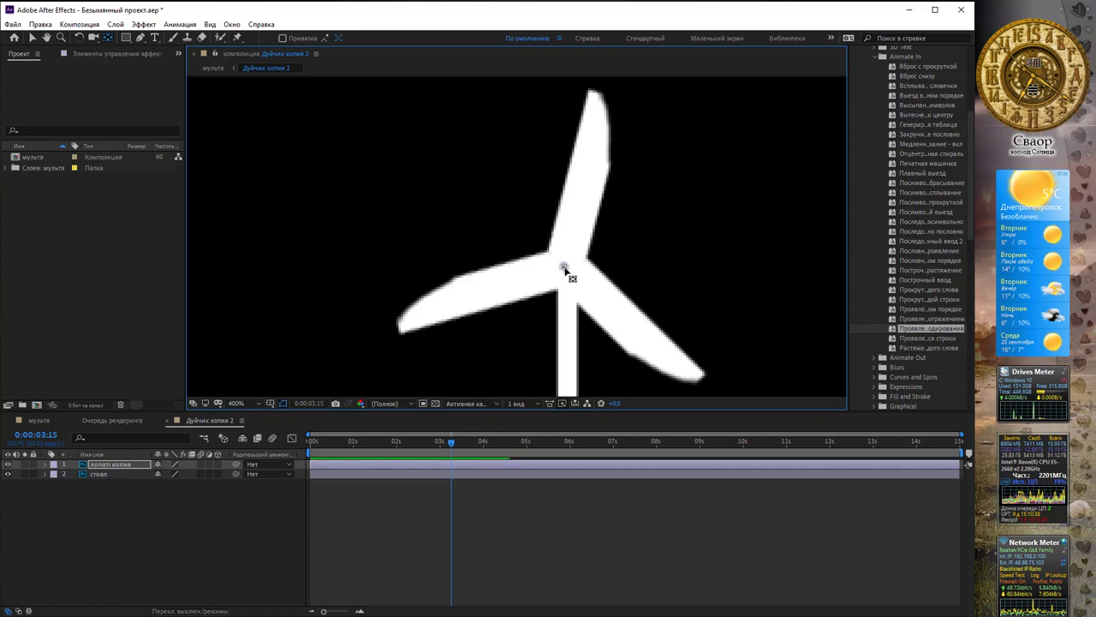
- Add a time*280 Rotation expression to the blades and scrub to preview the spin
left_click(130, 464)
key("r")
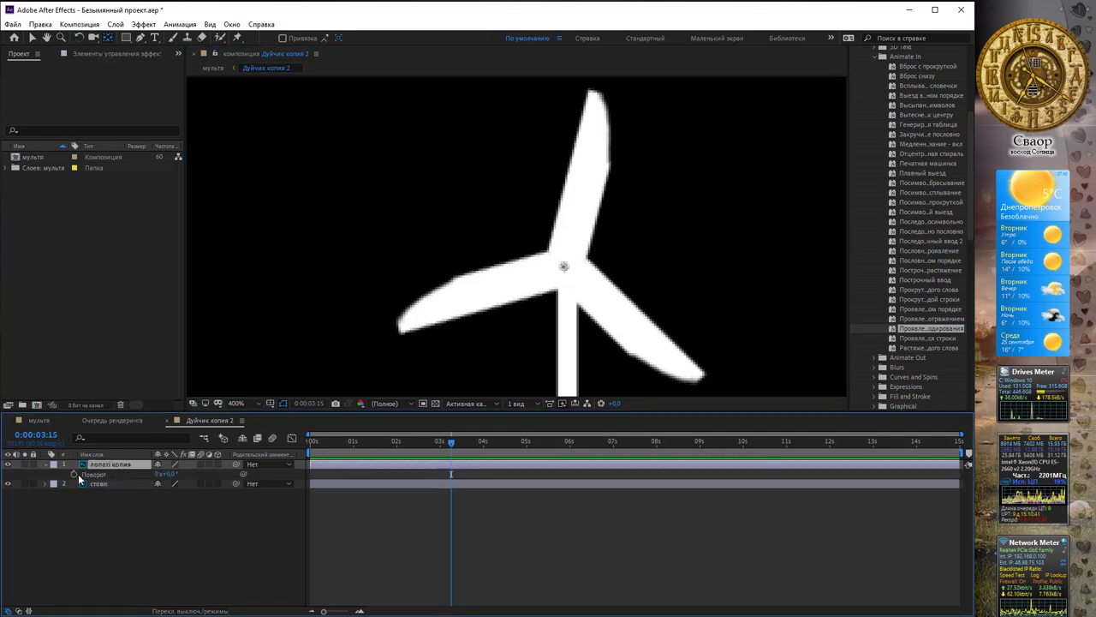
left_click(74, 475, "alt")
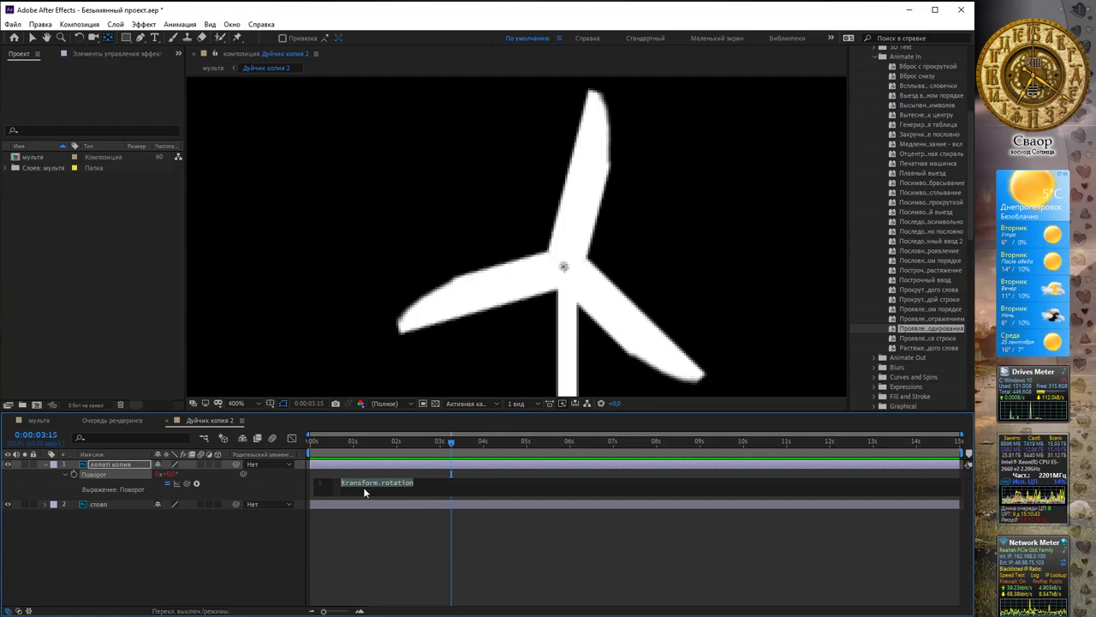
type("time")
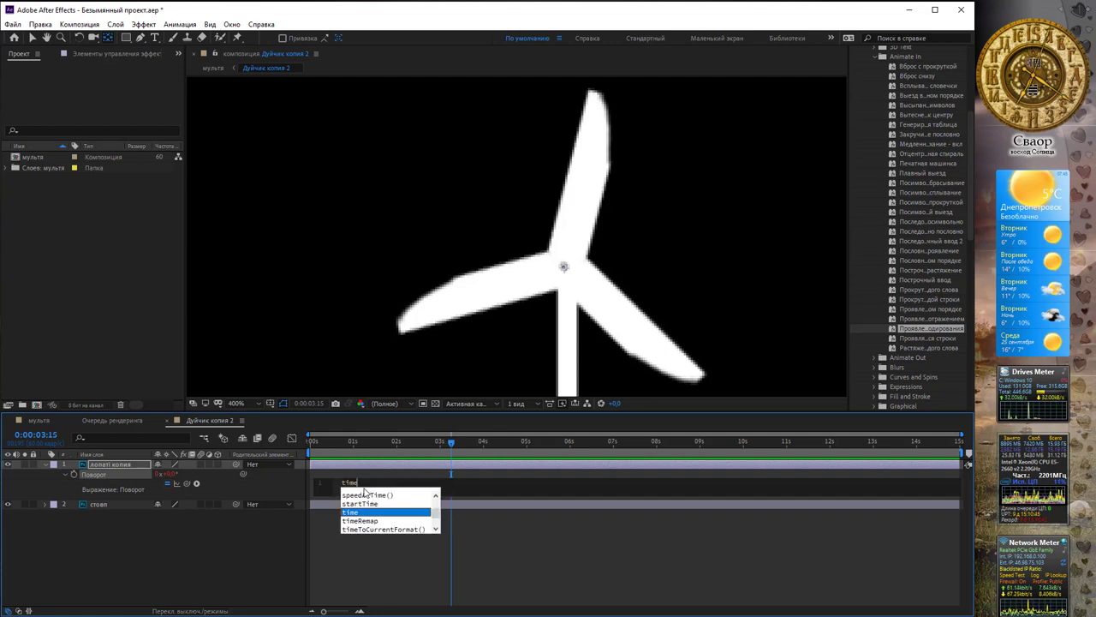
key("Return")
type("*280")
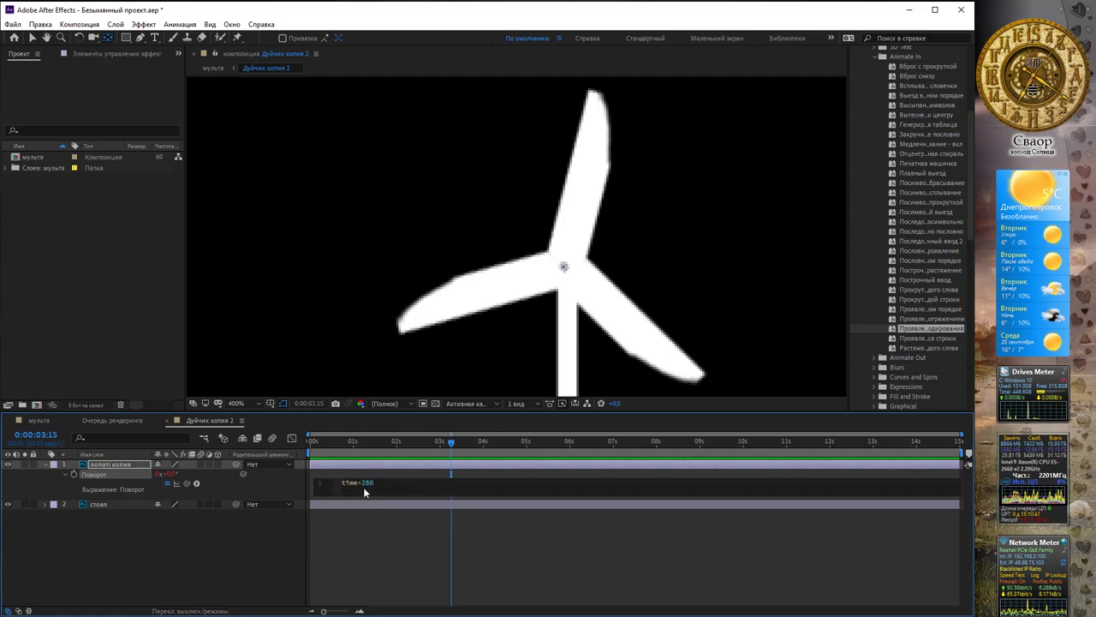
left_click_drag(314, 446, 391, 447)
key("period")
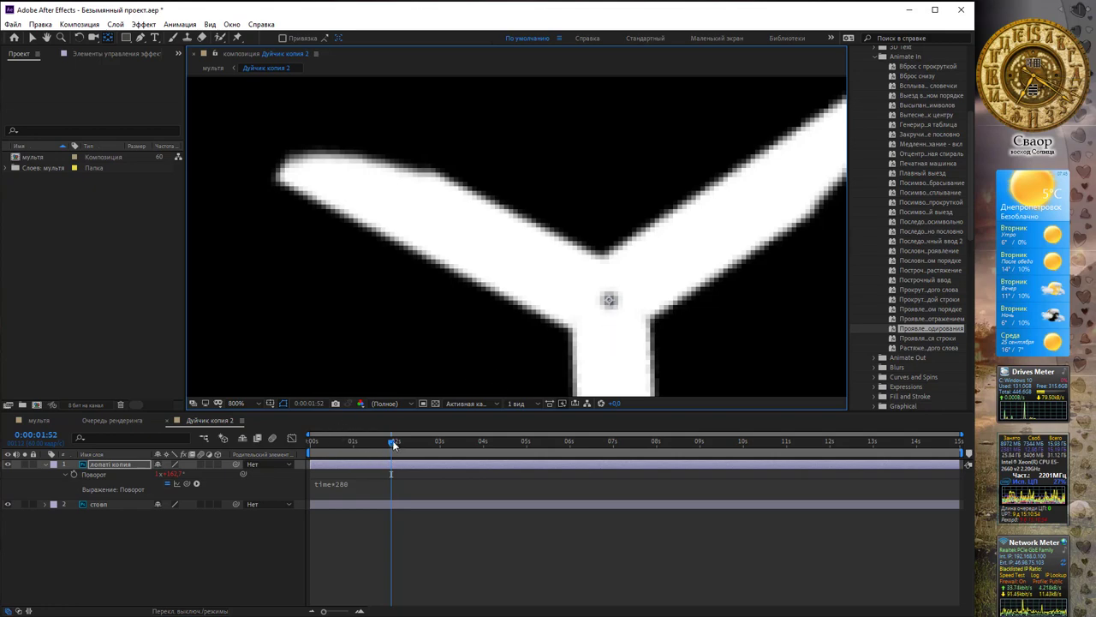
left_click_drag(393, 445, 457, 444)
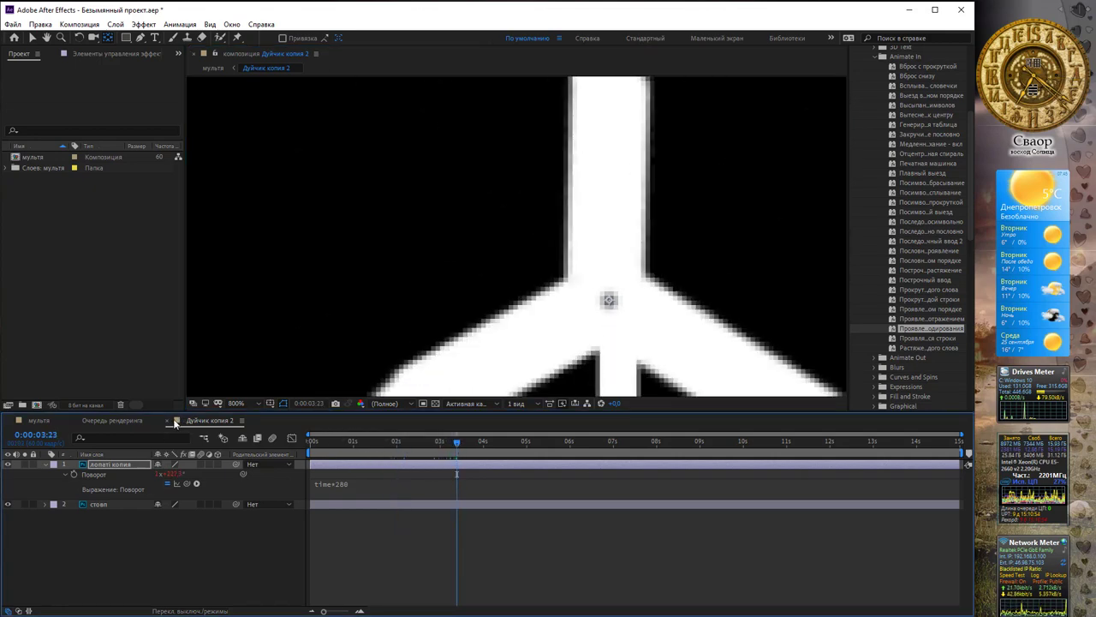
- Close the Дуйчик копия 2 and Render Queue tabs to return to the мульта timeline
left_click(168, 421)
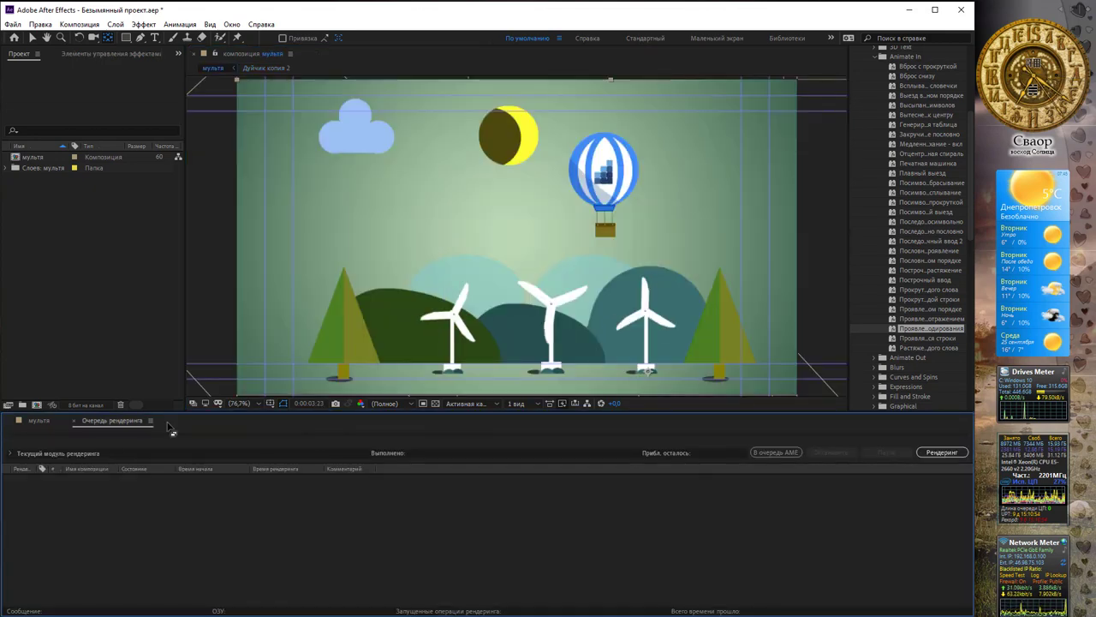
left_click(63, 421)
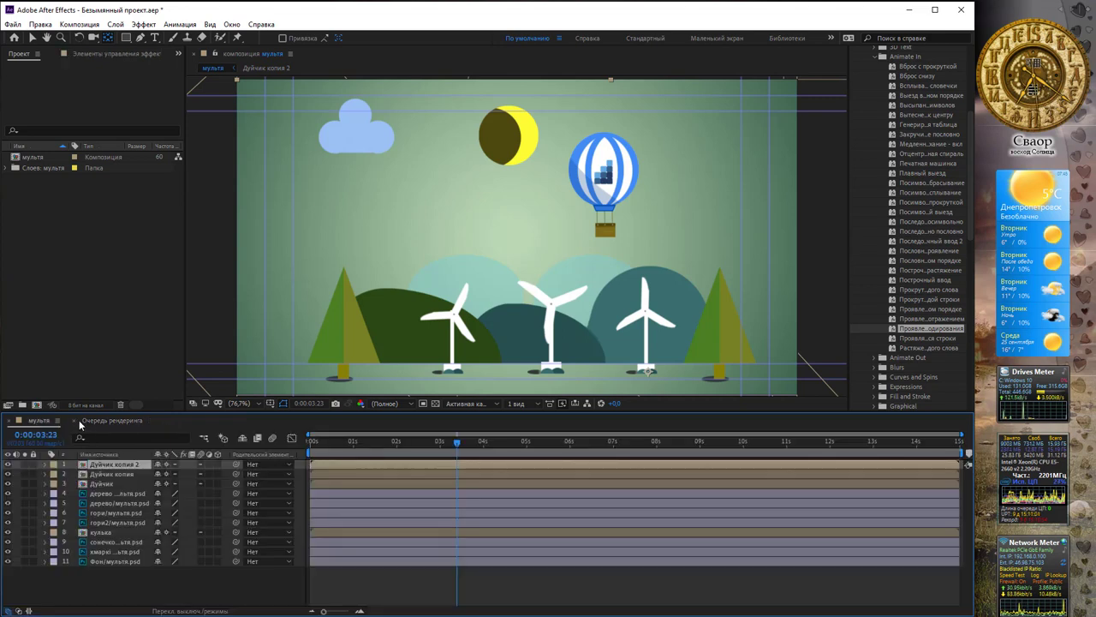
left_click(75, 421)
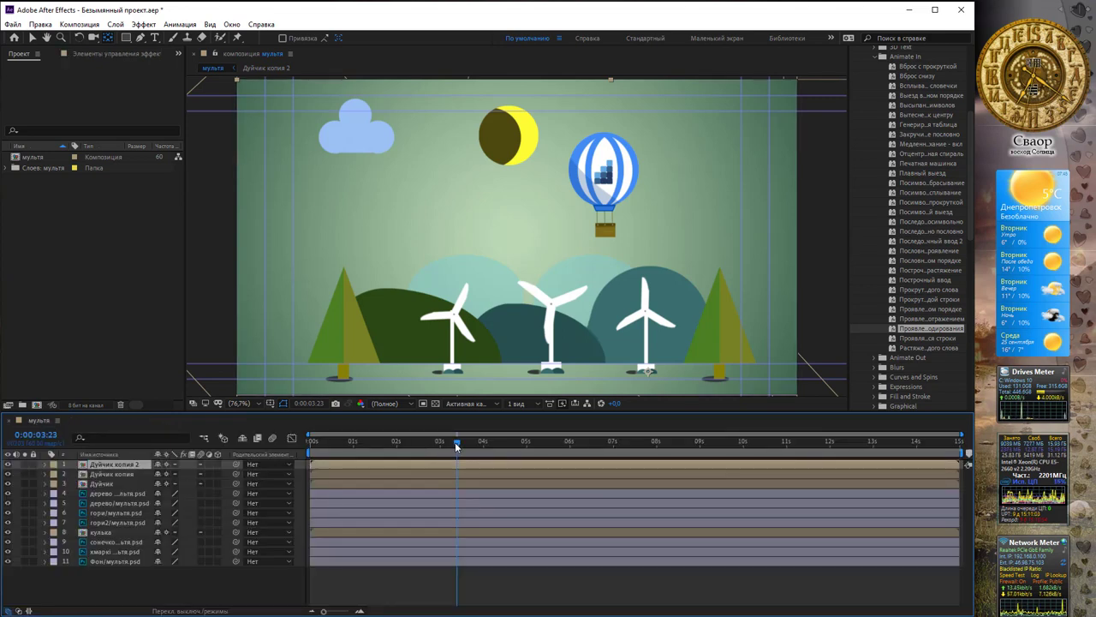
- Select the Дуйчик windmill layer and reveal its Scale property at 100%
mouse_move(456, 444)
left_mouse_down()
mouse_move(348, 443)
mouse_move(611, 446)
mouse_move(384, 444)
left_mouse_up()
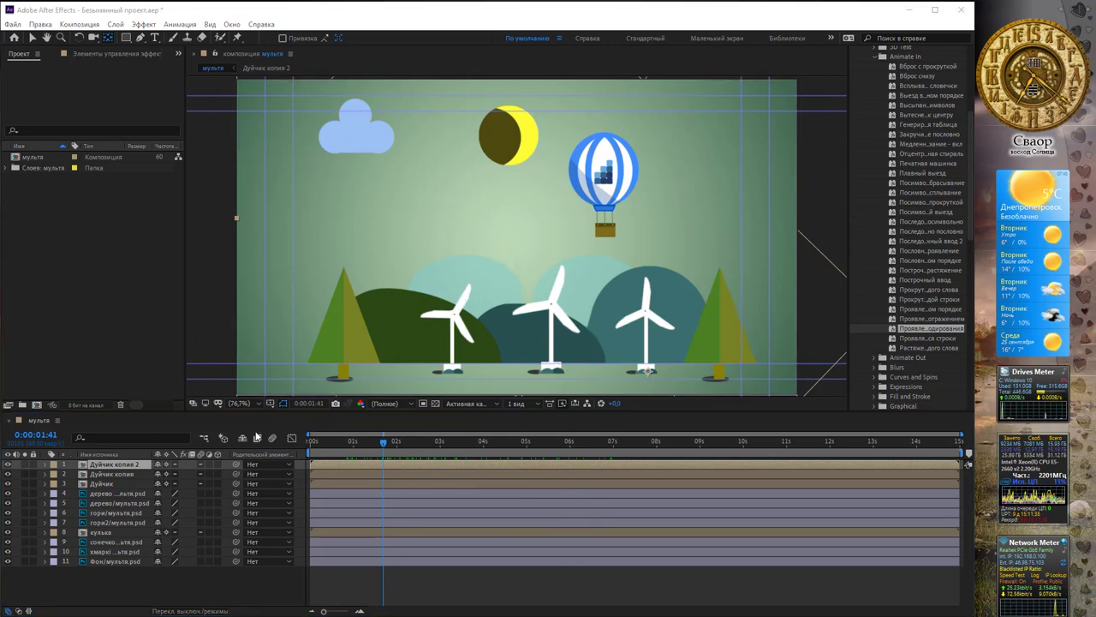
left_click(117, 485)
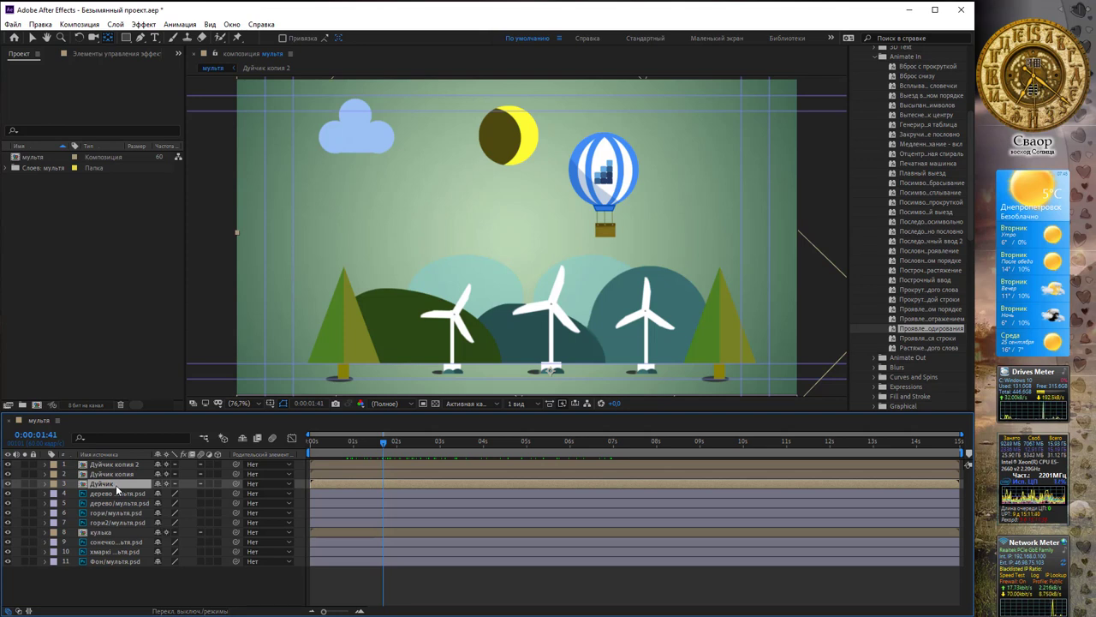
key("s")
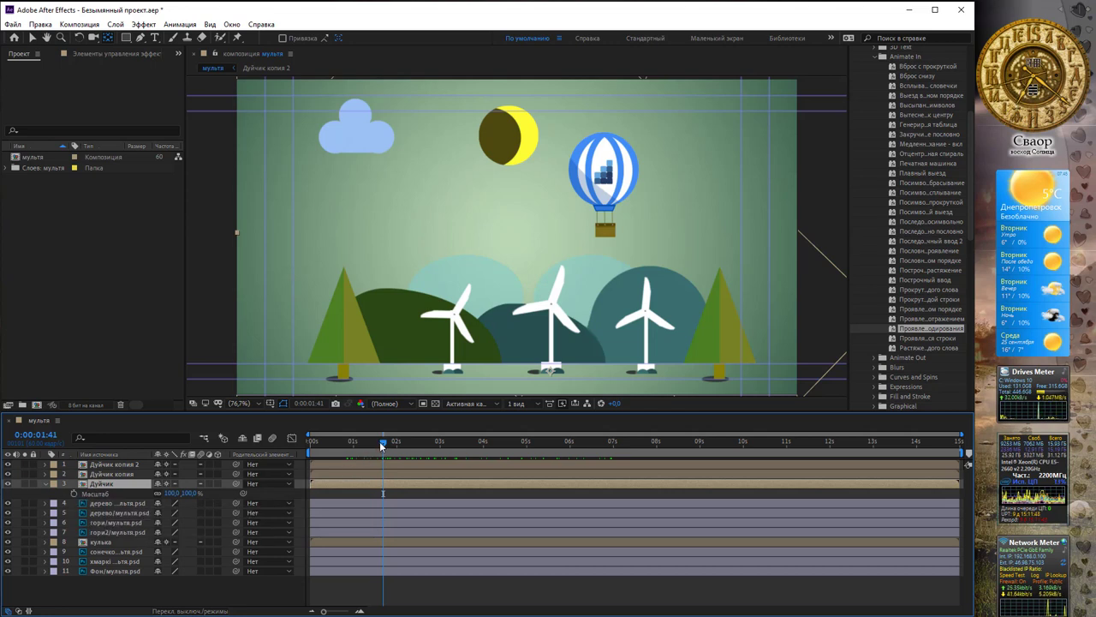
- Keyframe Дуйчик's Scale at 100% at 0:00:00:59 and 0% at 0:00
left_click_drag(382, 444, 351, 445)
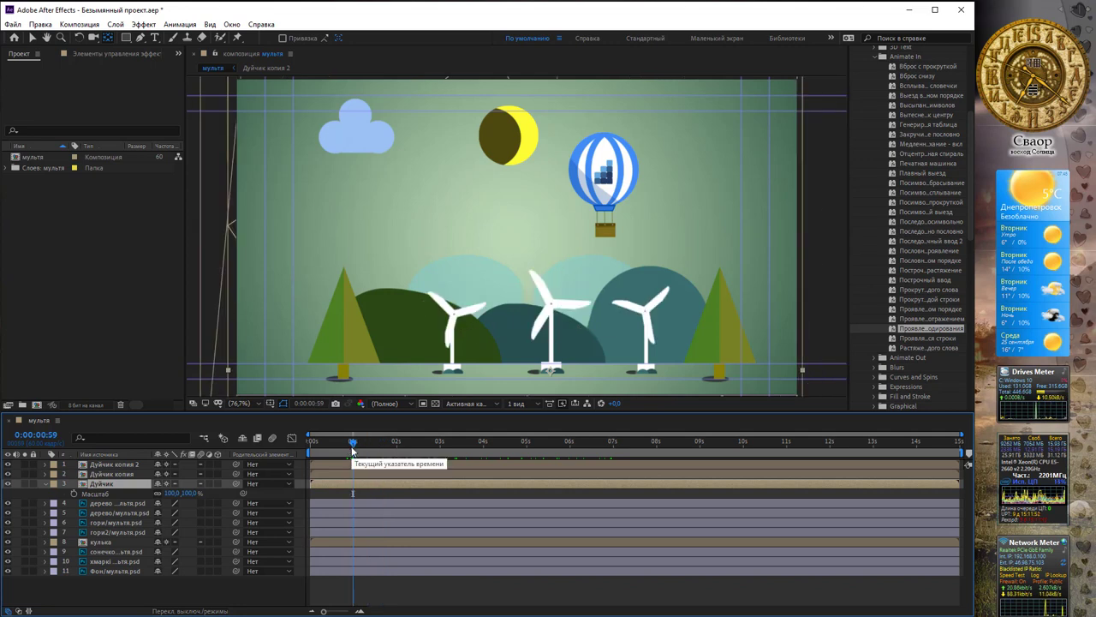
left_click(94, 494)
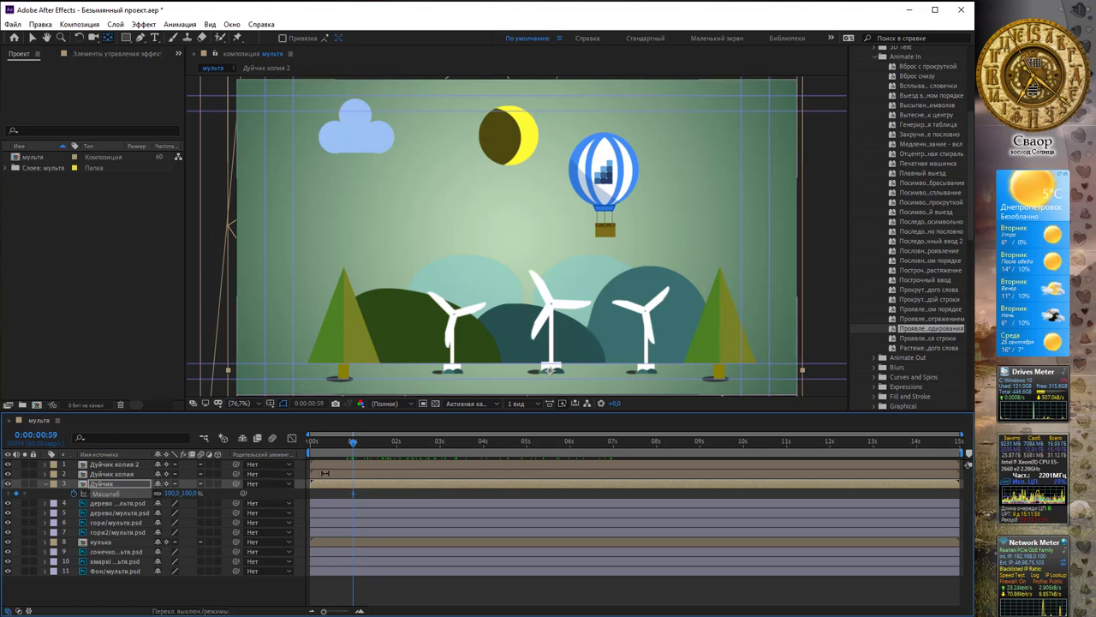
left_click_drag(353, 443, 310, 444)
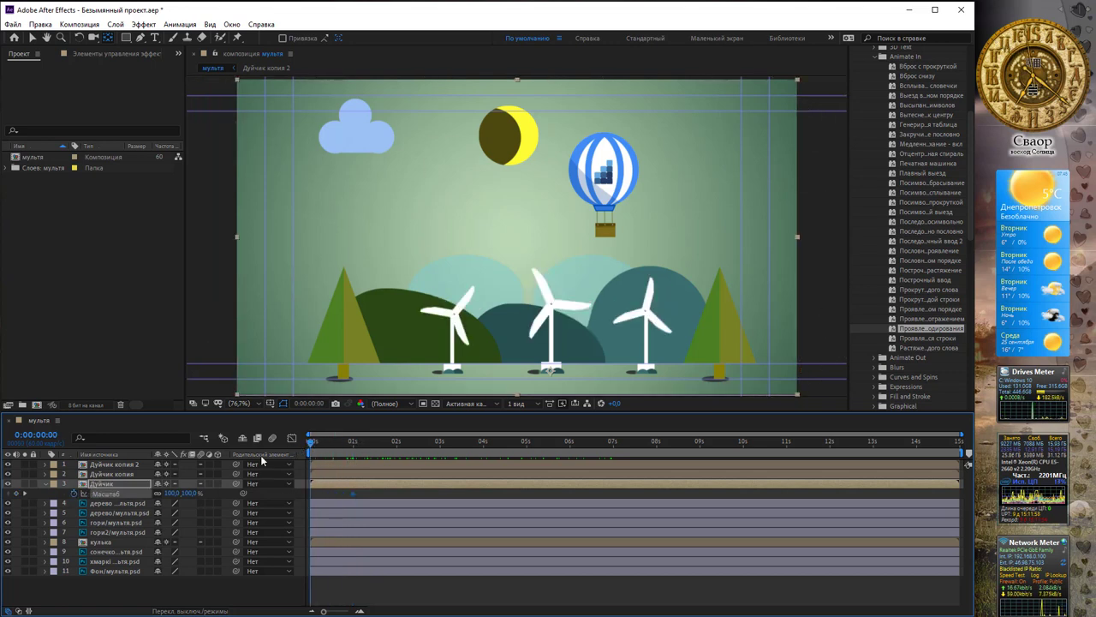
left_click(191, 493)
type("0")
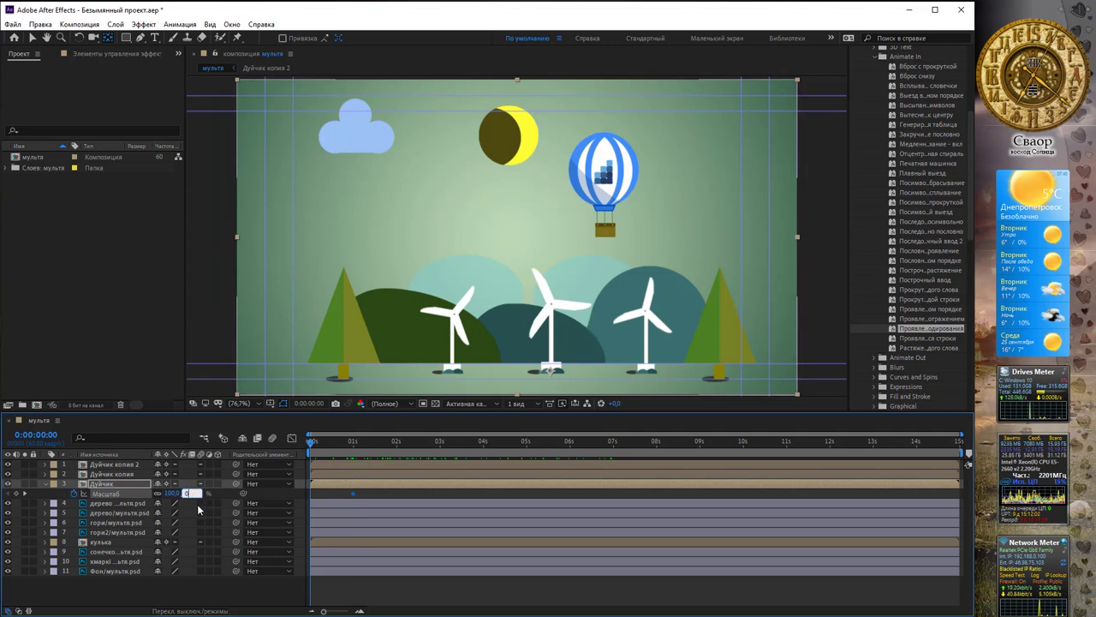
key("Return")
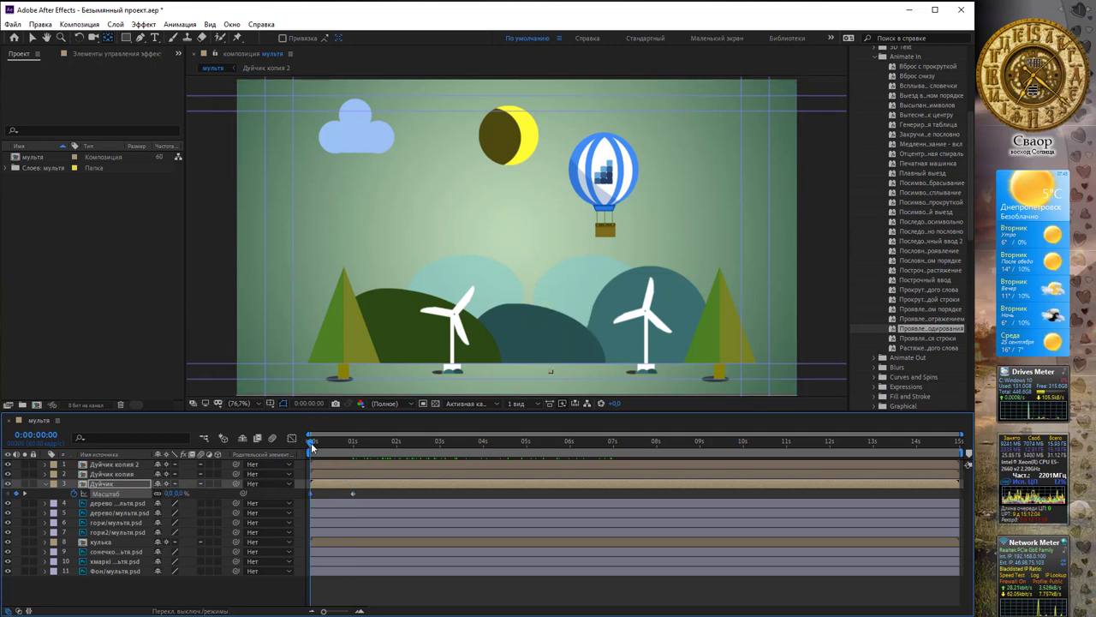
- Add a 130% overshoot Scale keyframe at 0:00:00:33 and scrub to preview the pop-in
mouse_move(311, 446)
left_mouse_down()
mouse_move(352, 451)
mouse_move(336, 450)
left_mouse_up()
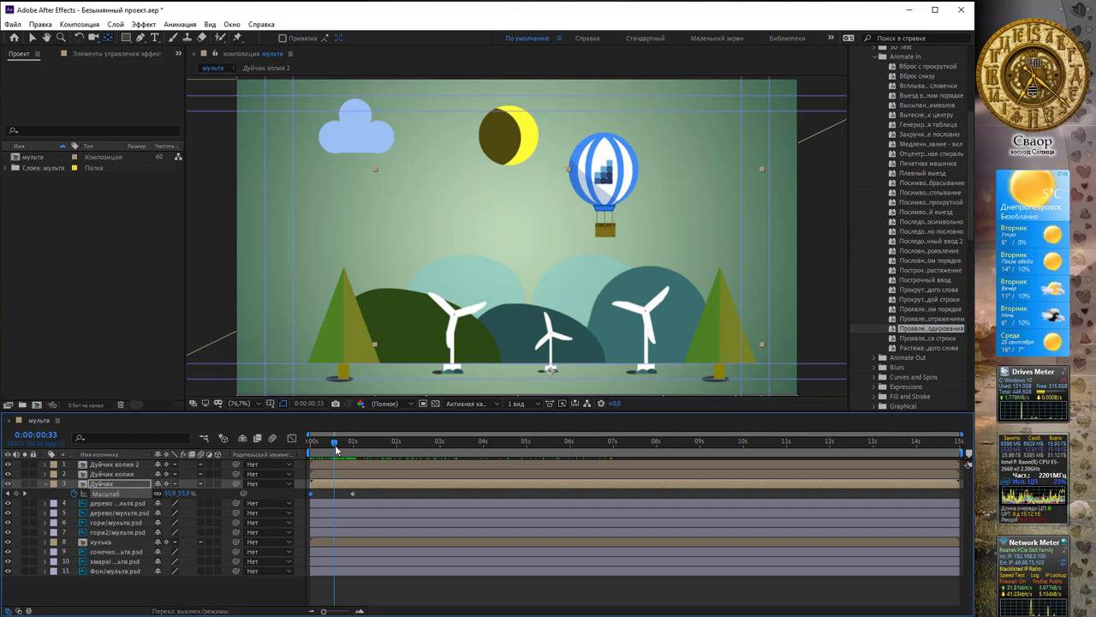
left_click(189, 494)
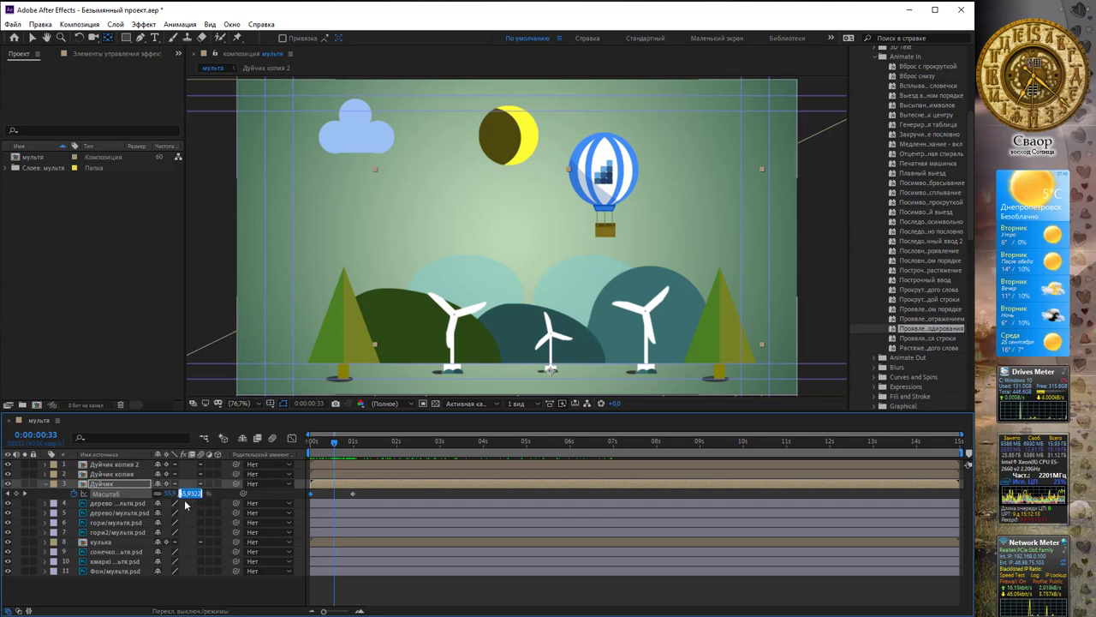
type("1")
key("BackSpace")
type("30")
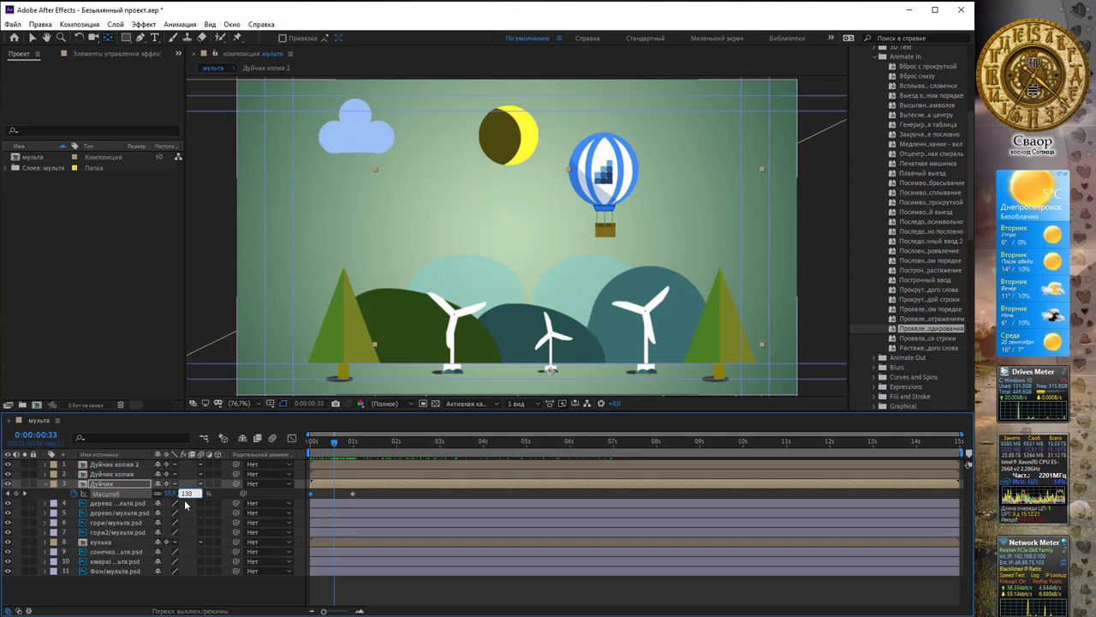
key("Return")
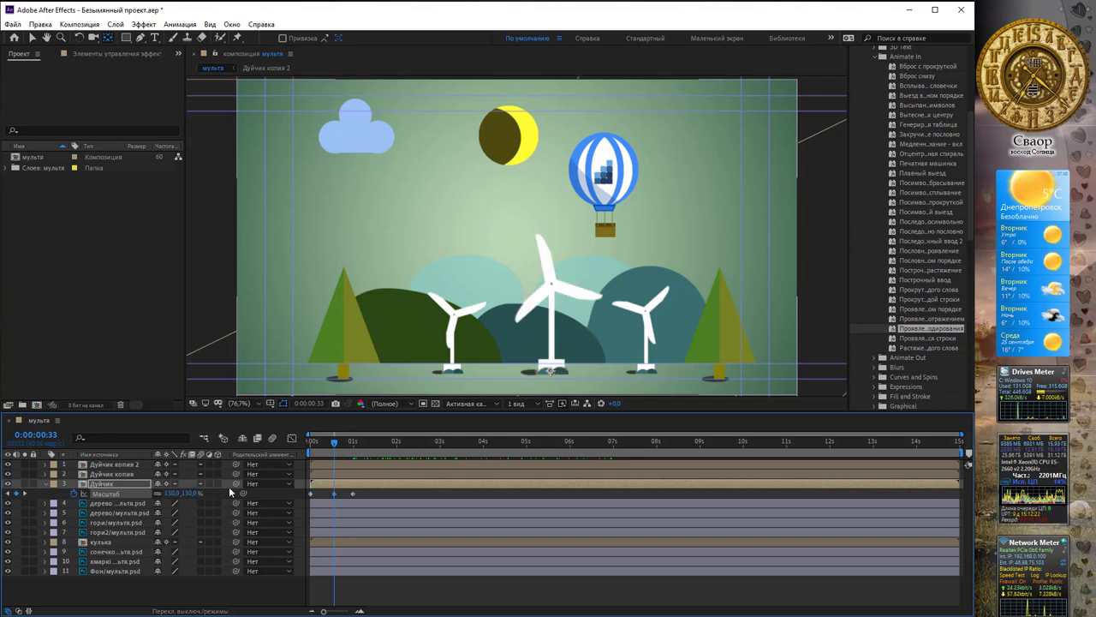
mouse_move(335, 444)
left_mouse_down()
mouse_move(324, 444)
mouse_move(349, 459)
left_mouse_up()
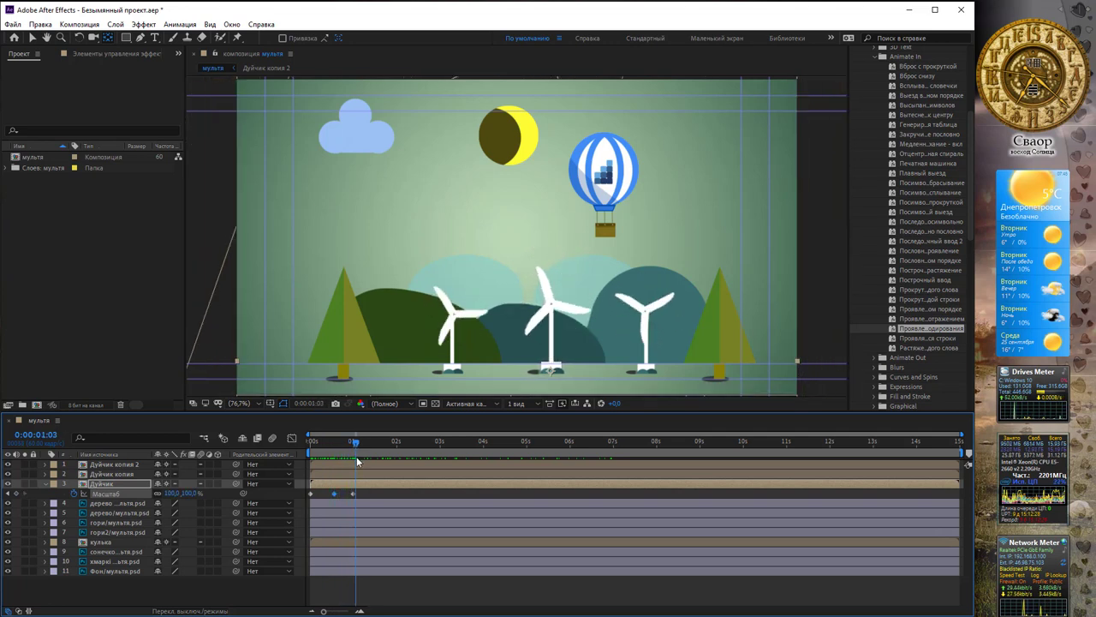
mouse_move(356, 456)
left_mouse_down()
mouse_move(312, 455)
mouse_move(352, 462)
left_mouse_up()
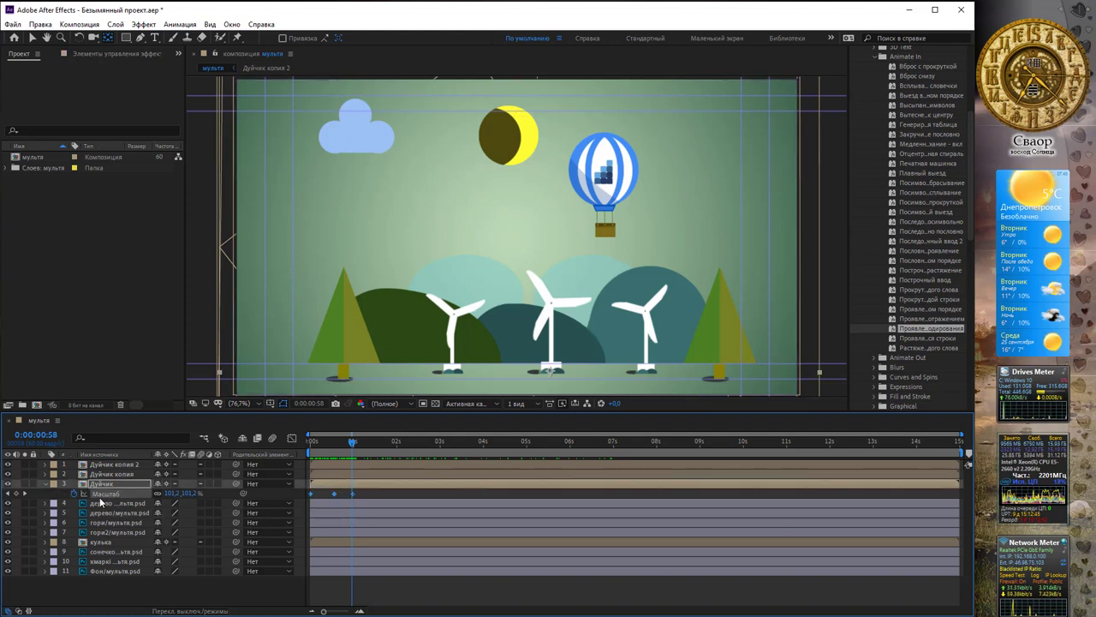
- Collapse Дуйчик and hide the left and right windmills, trees and dark hills at the start
left_click(46, 485)
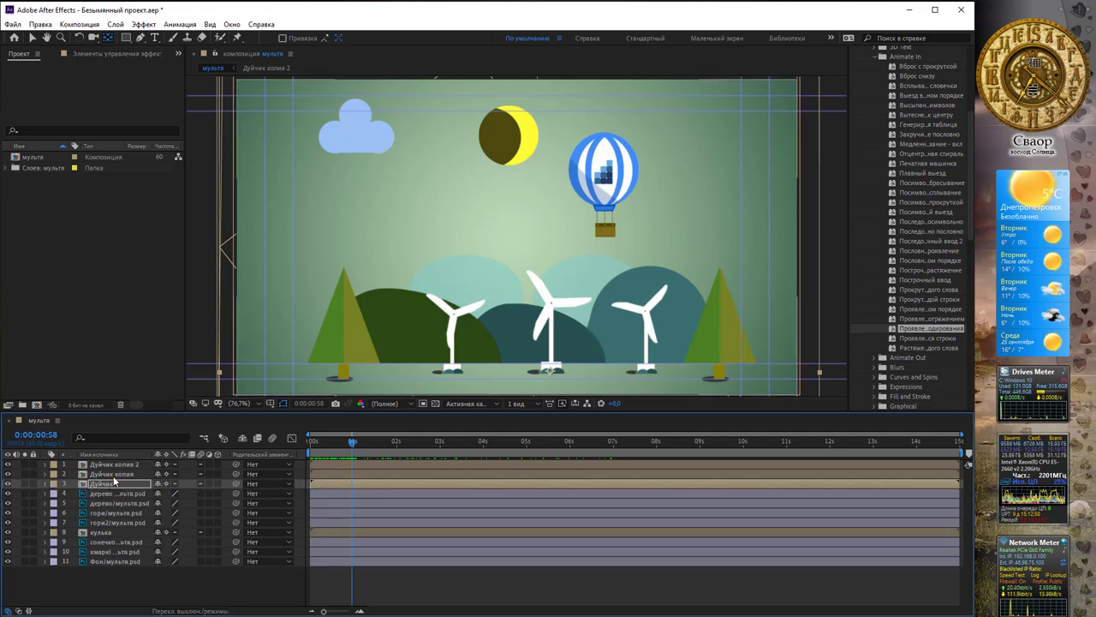
left_click(113, 476)
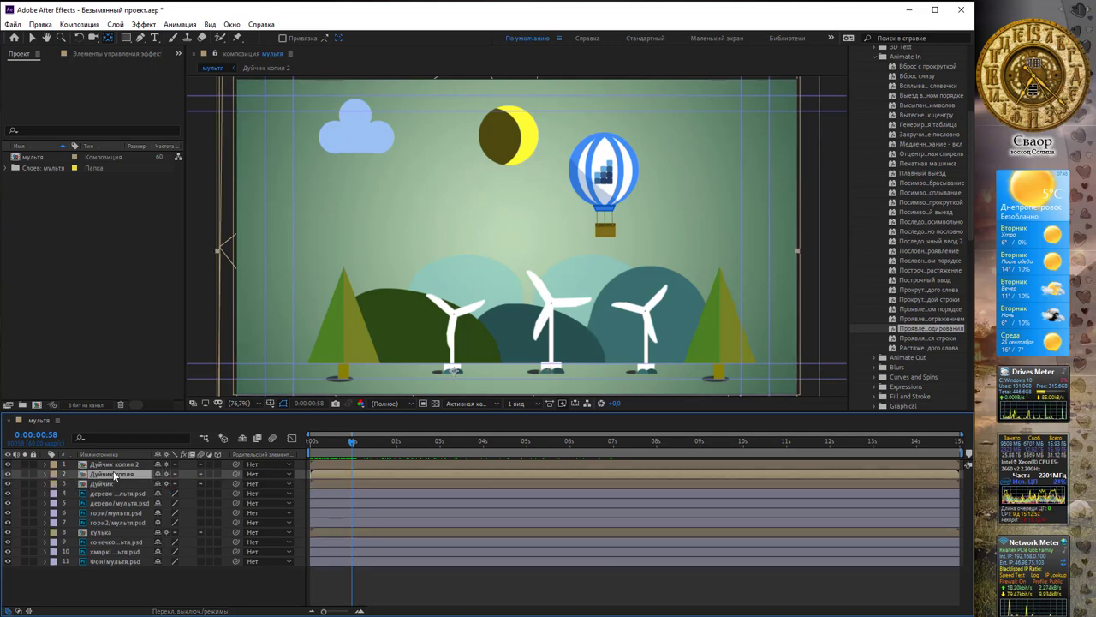
left_click(114, 465)
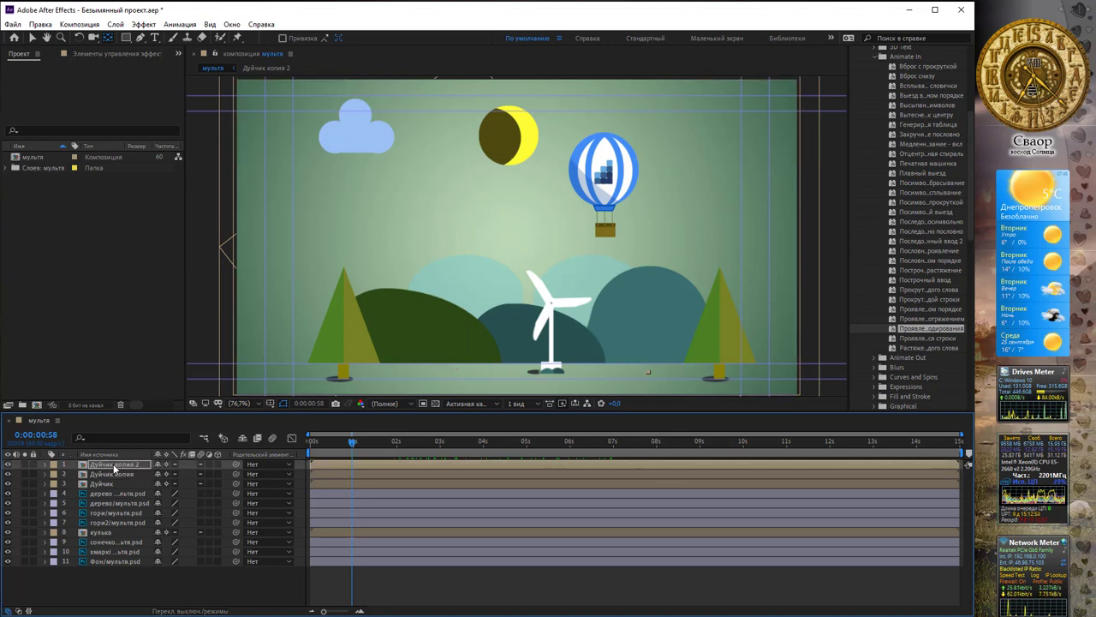
left_click(114, 495)
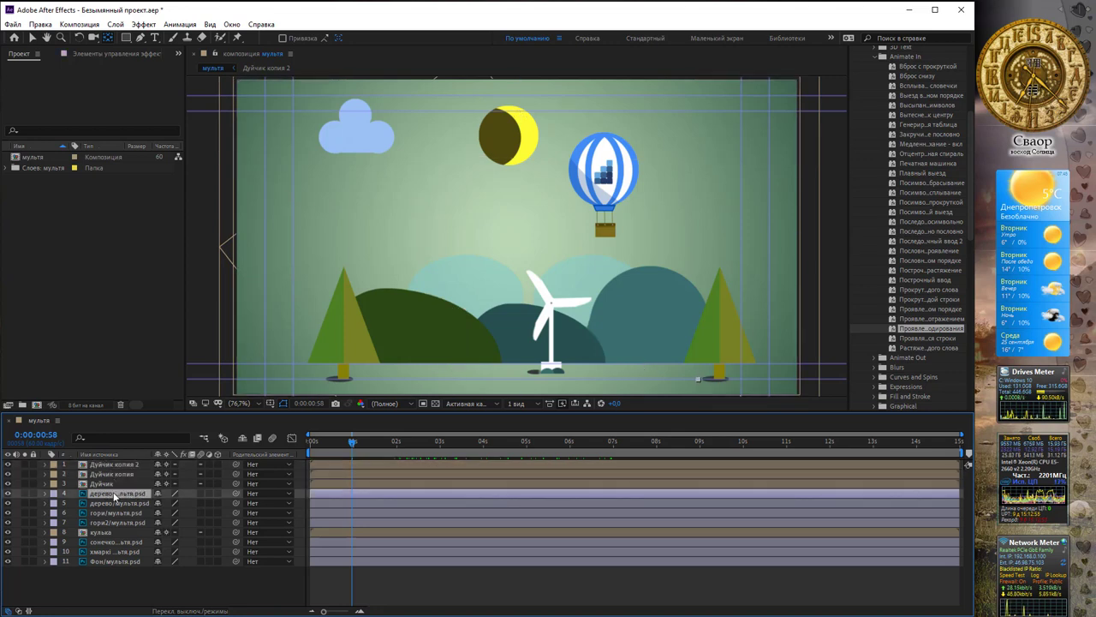
left_click(114, 503)
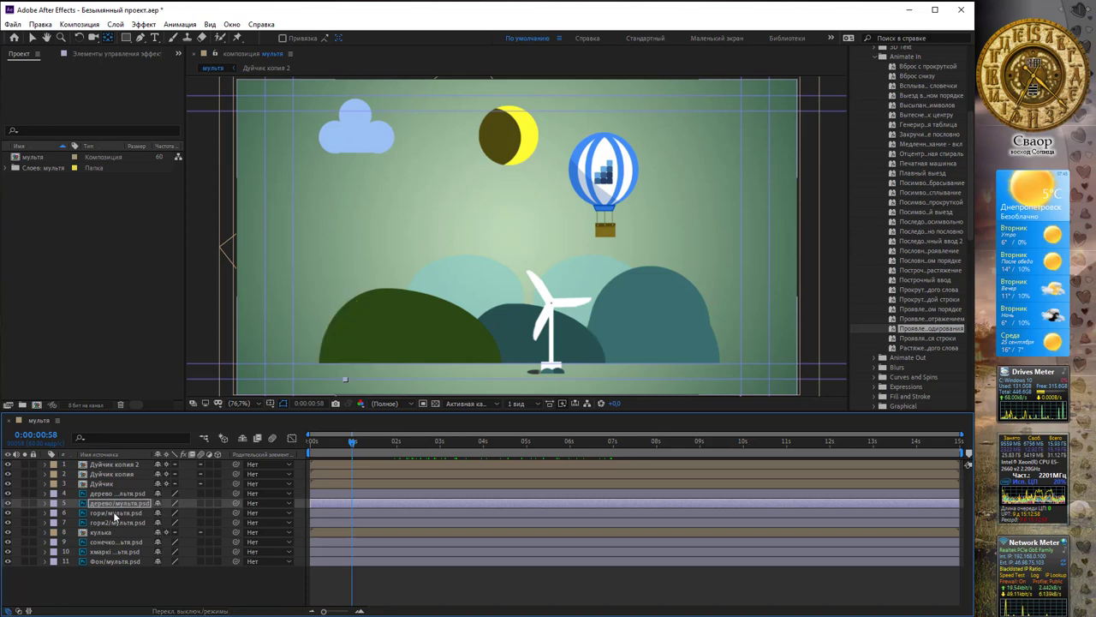
left_click(114, 512)
left_click(113, 521)
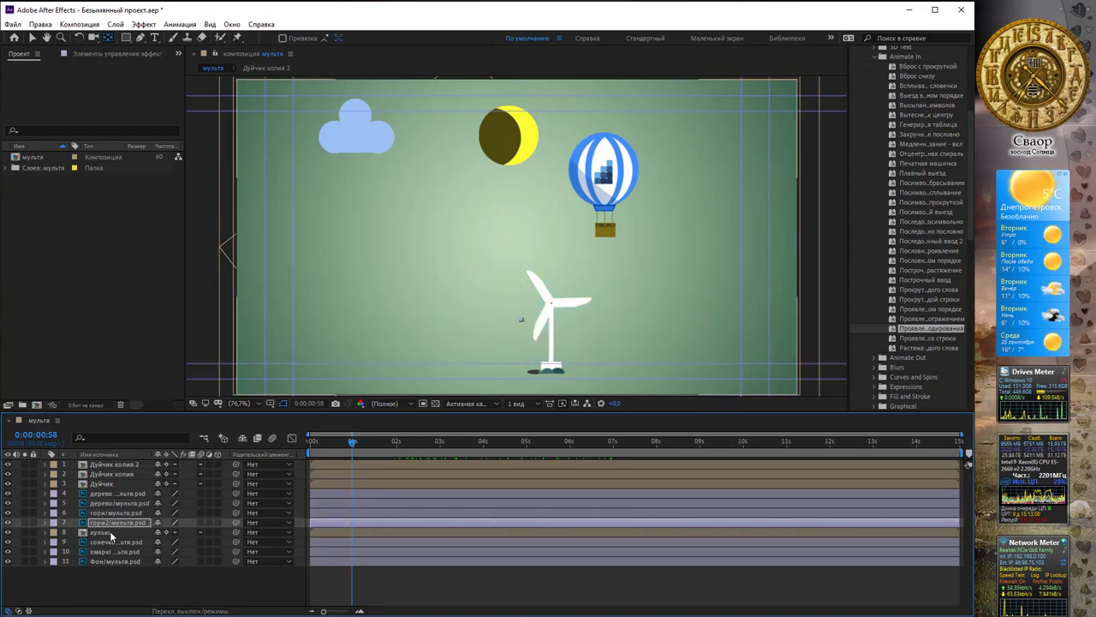
- Make the кулька balloon, сонечко sun and хмарки cloud start hidden, then scrub back to the start
left_click(109, 531)
left_click(109, 540)
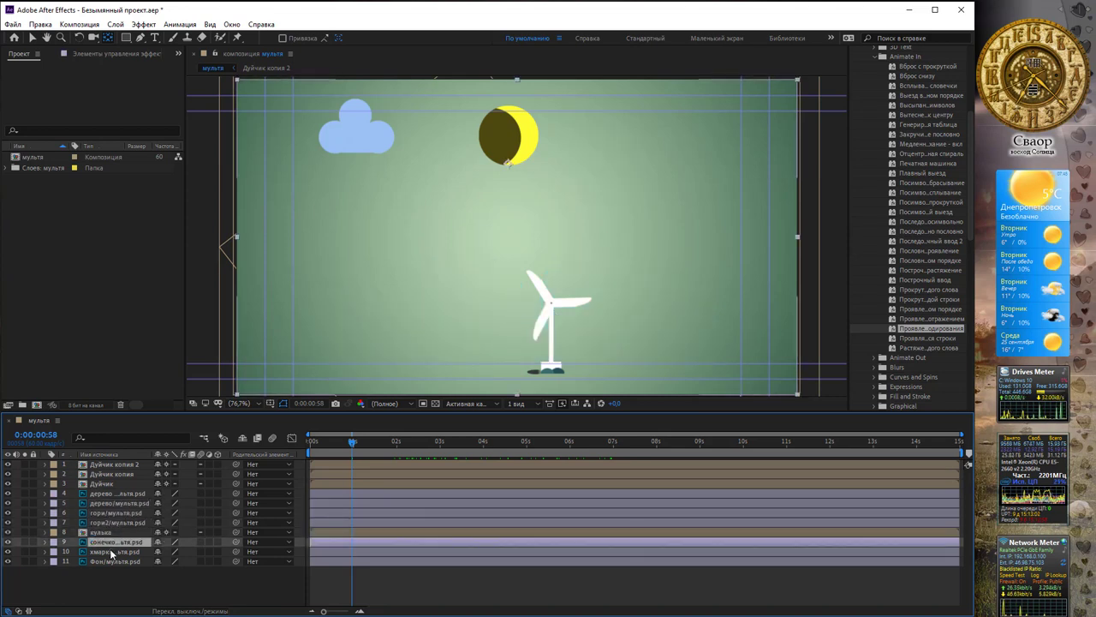
left_click(111, 552)
left_click(106, 553)
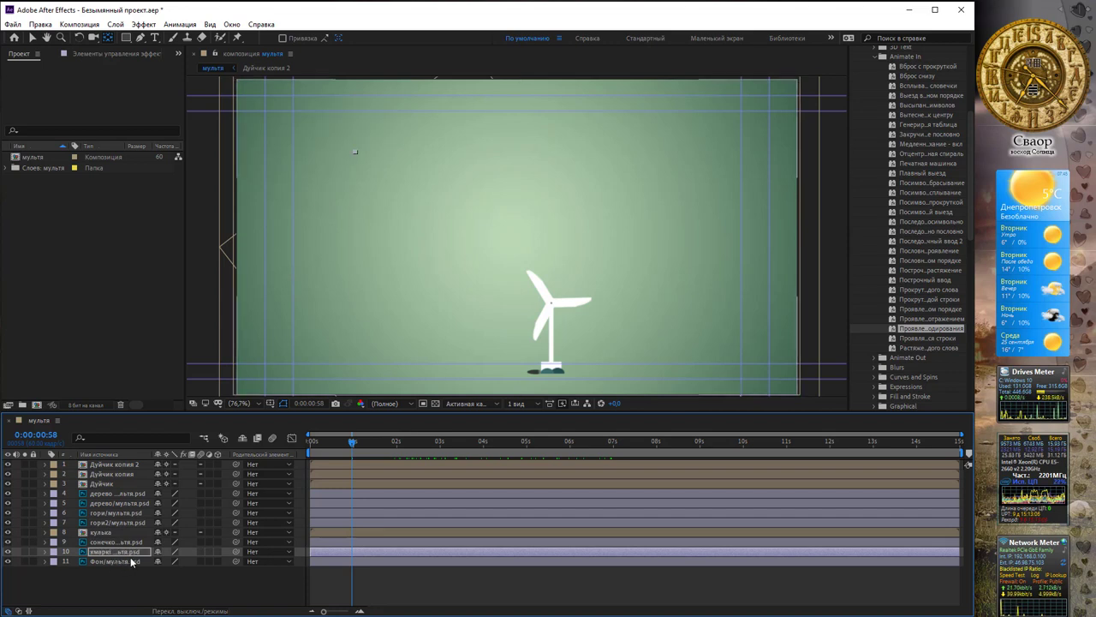
mouse_move(351, 443)
left_mouse_down()
mouse_move(310, 447)
mouse_move(421, 454)
mouse_move(322, 445)
mouse_move(370, 452)
left_mouse_up()
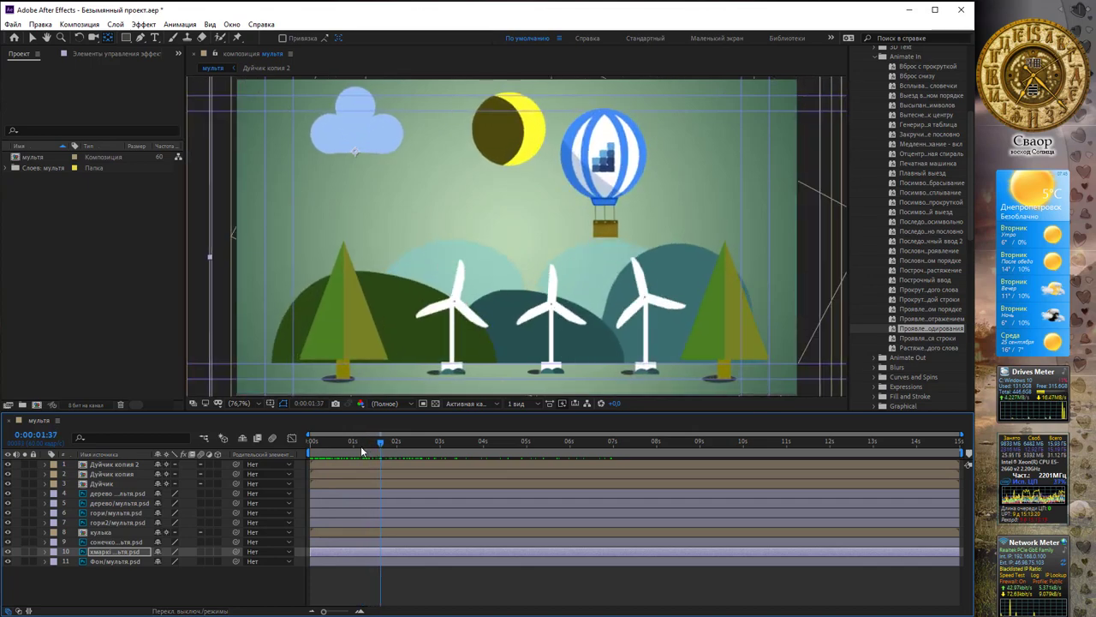
left_click_drag(370, 452, 311, 442)
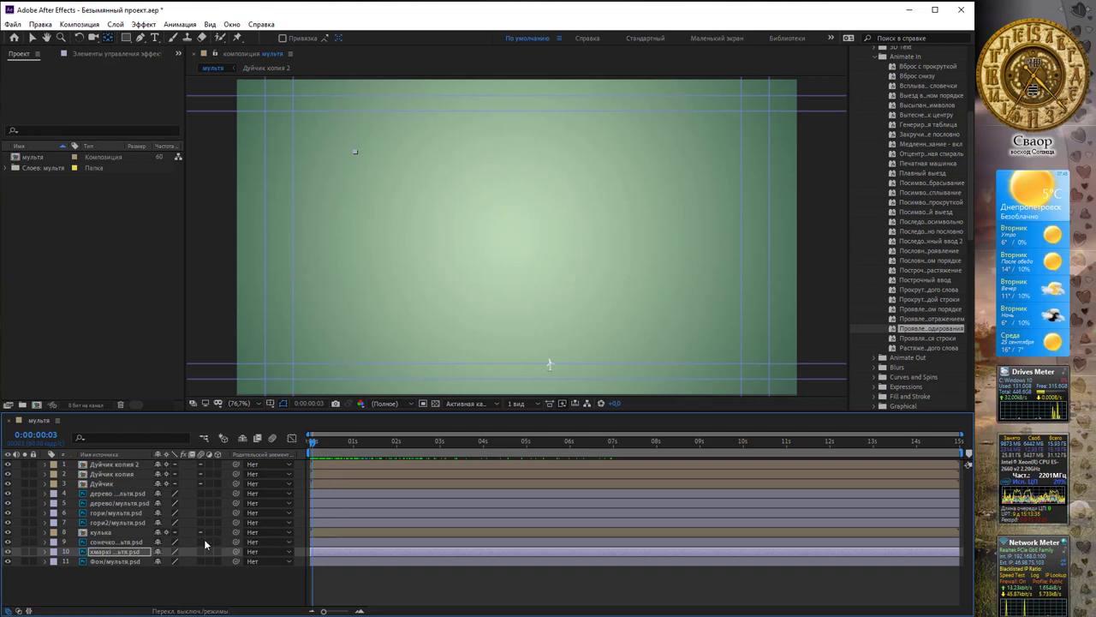
left_click(125, 521)
left_click(137, 512)
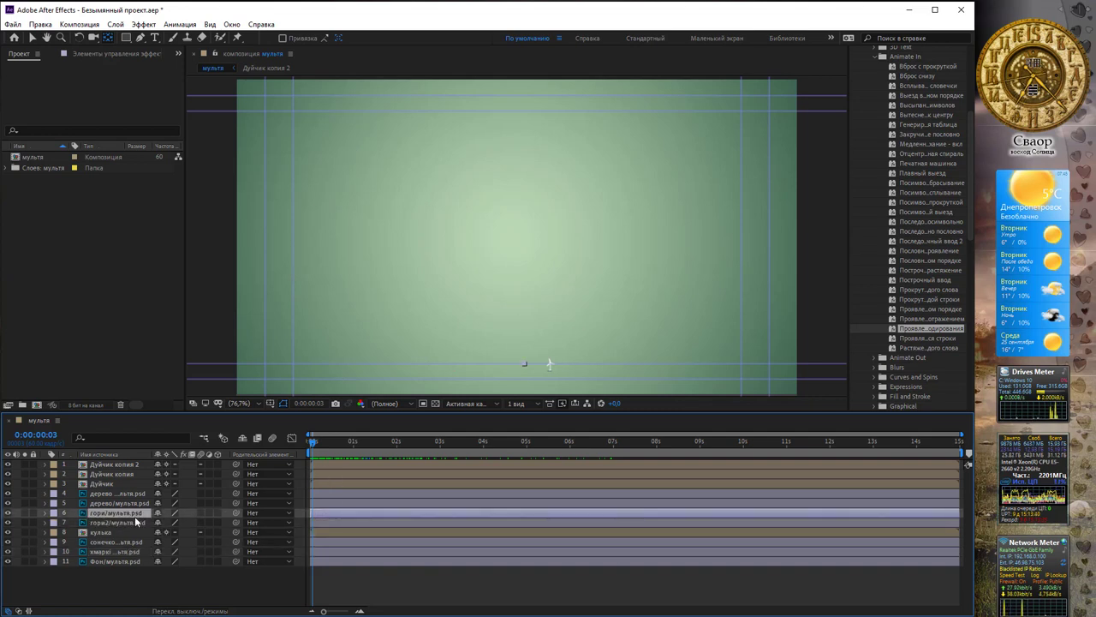
left_click(135, 520)
left_click(139, 504)
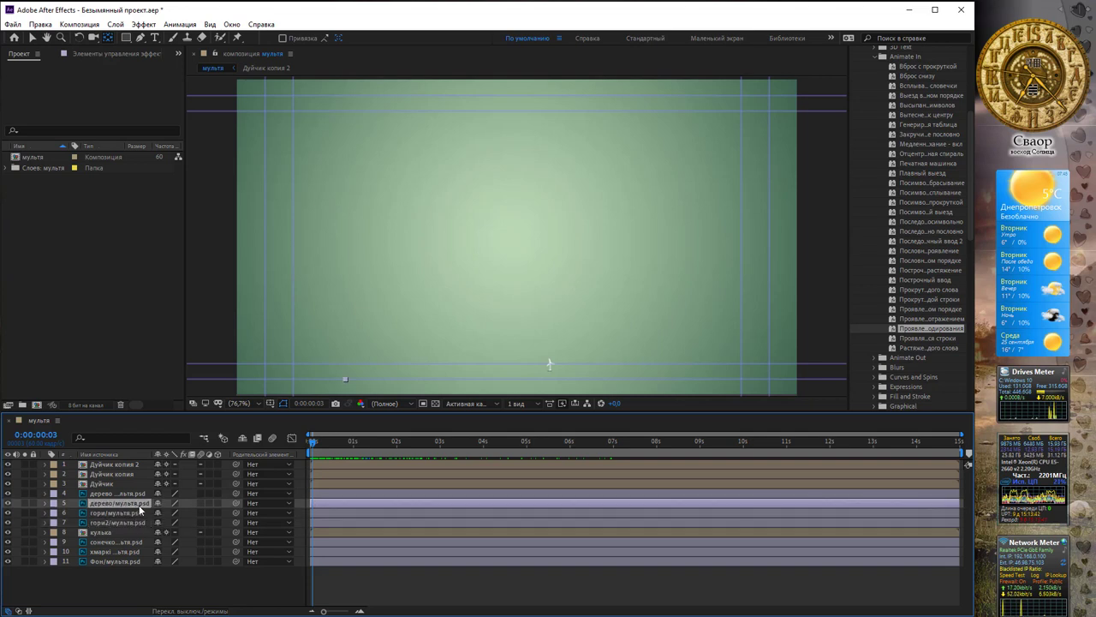
left_click_drag(318, 503, 346, 501)
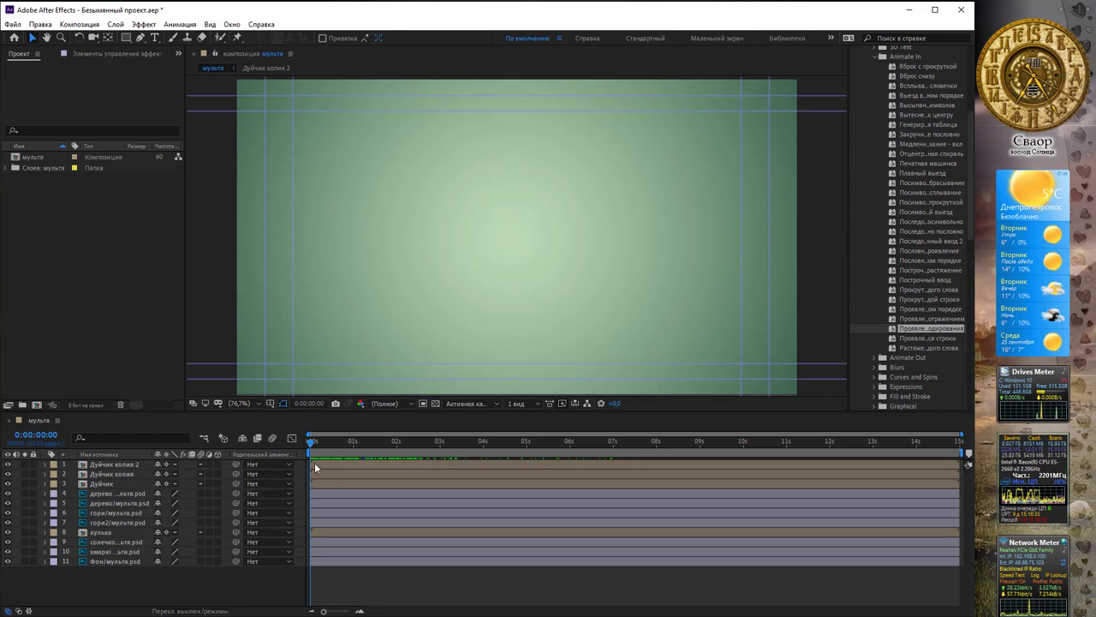
- Delay Дуйчик копия 2 to around 4 s, align the дерево tree, and start гори at 0 s
left_click_drag(315, 464, 487, 485)
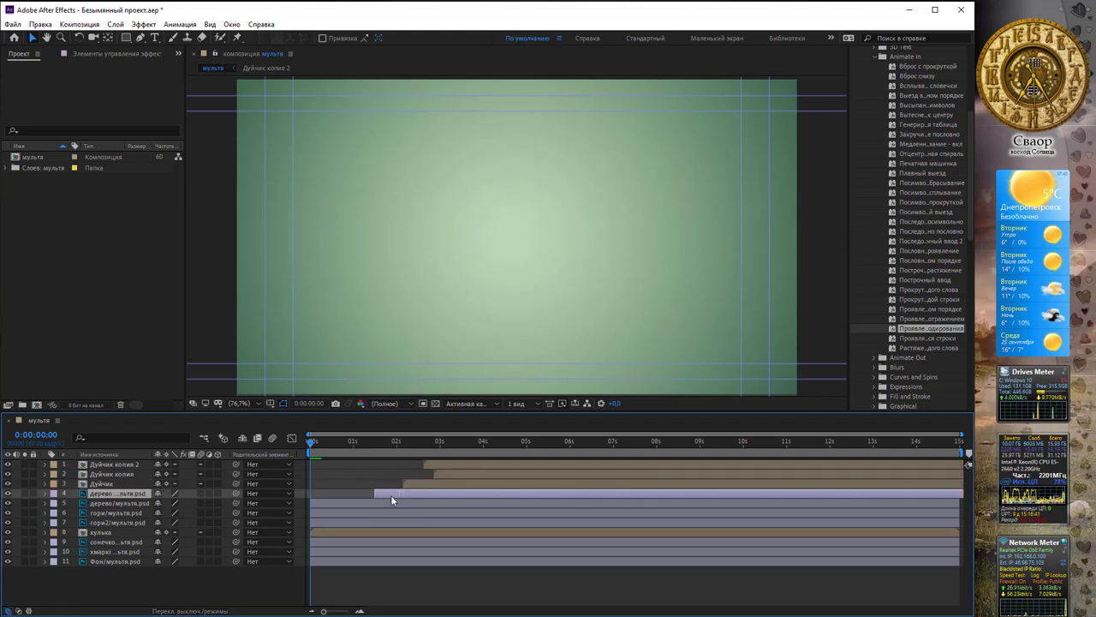
left_click_drag(358, 503, 418, 505)
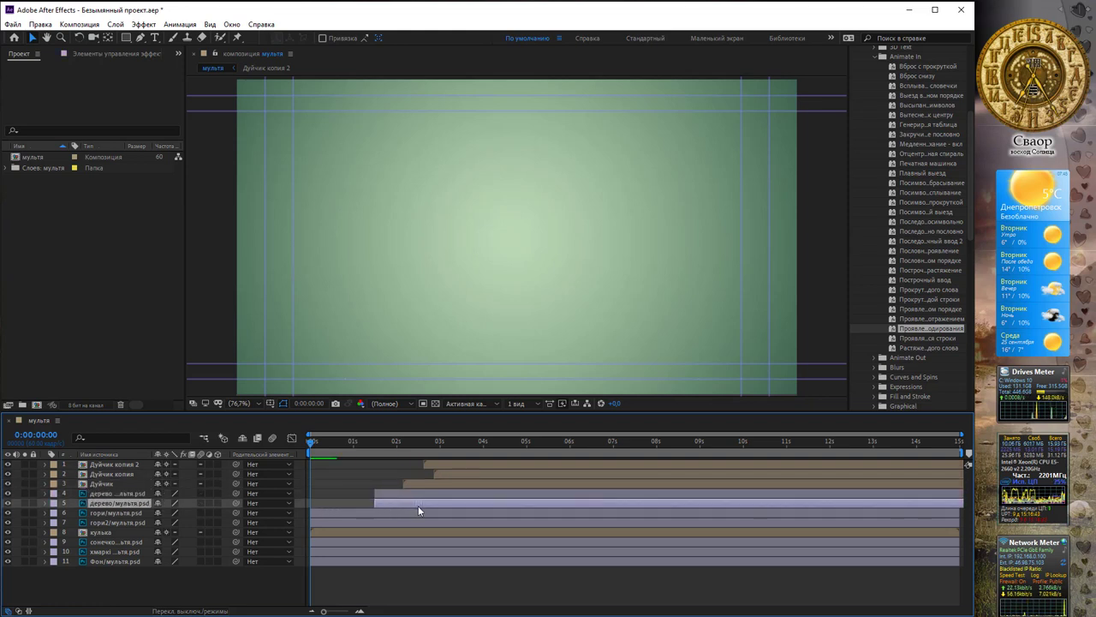
left_click(326, 513)
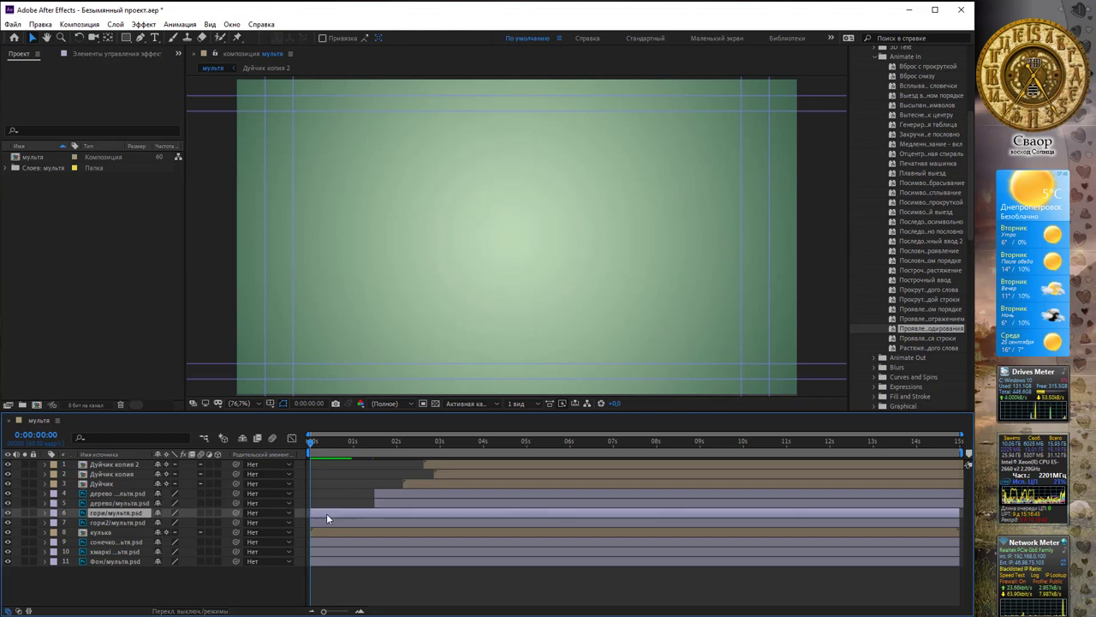
left_click_drag(325, 514, 322, 514)
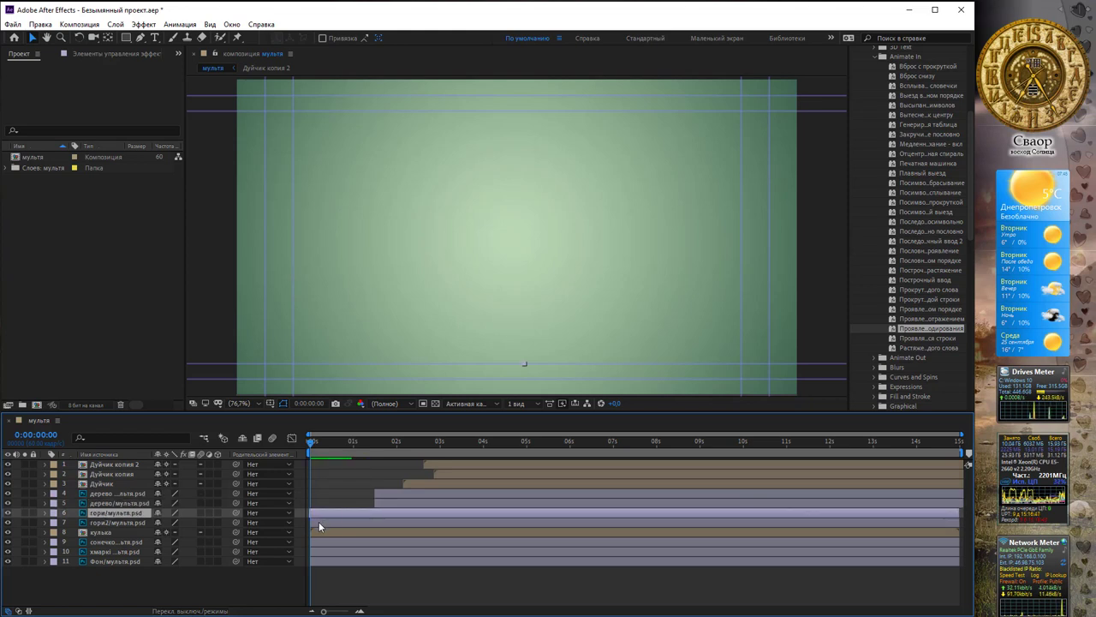
- Delay the balloon and sun to about 2 s and the cloud to about 1 s, then preview
left_click(319, 522)
left_click(322, 532)
left_click_drag(341, 533, 436, 533)
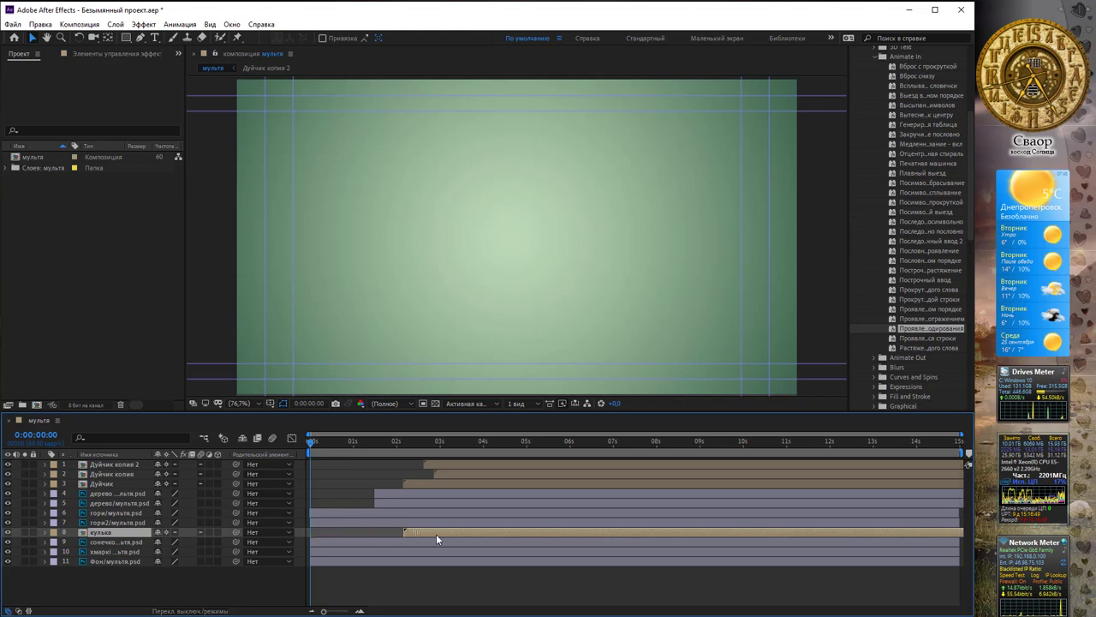
left_click_drag(339, 541, 436, 542)
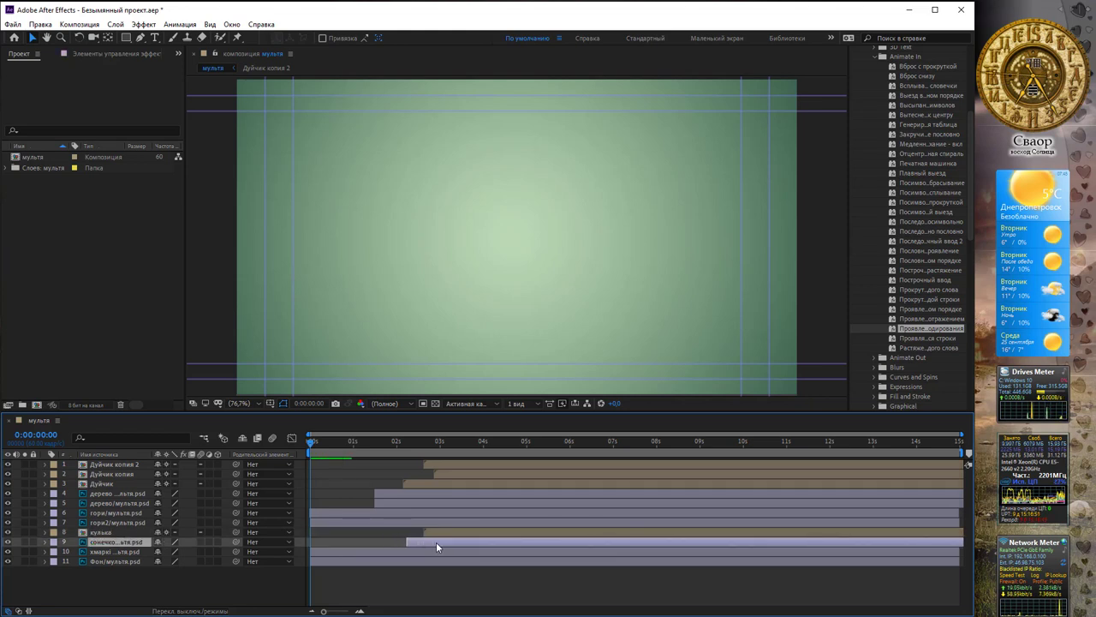
left_click_drag(346, 552, 412, 552)
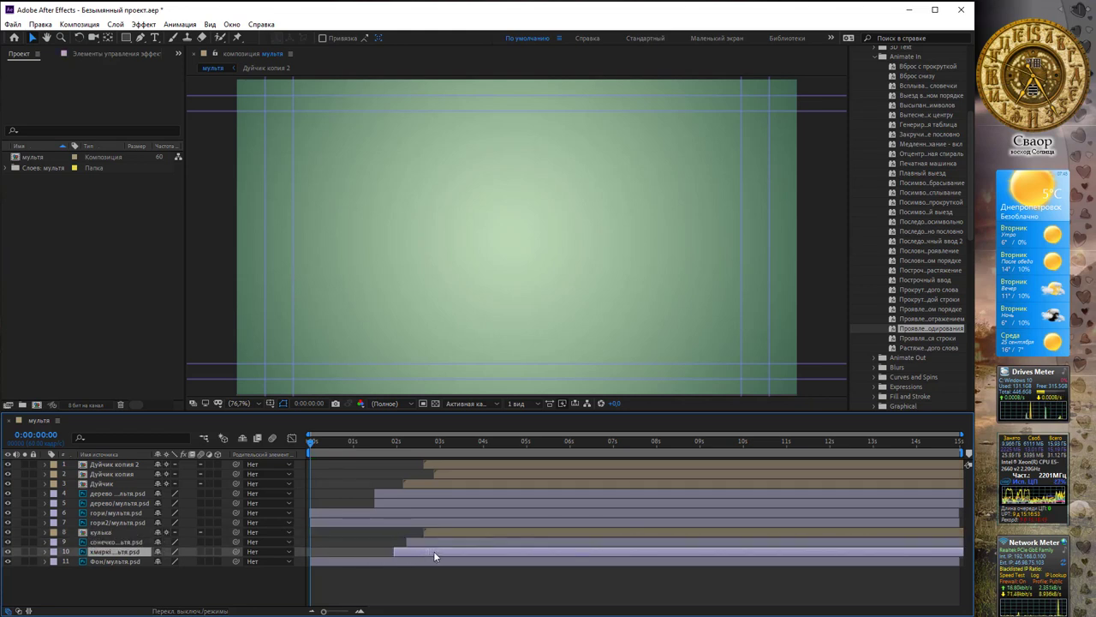
left_click_drag(314, 444, 496, 463)
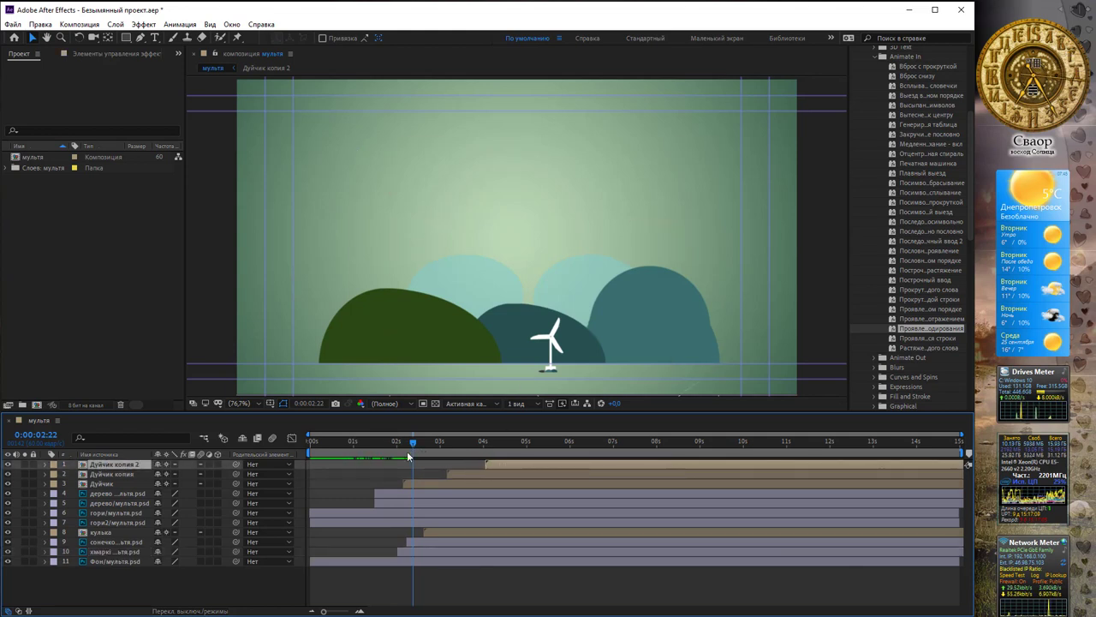
left_click_drag(413, 446, 439, 446)
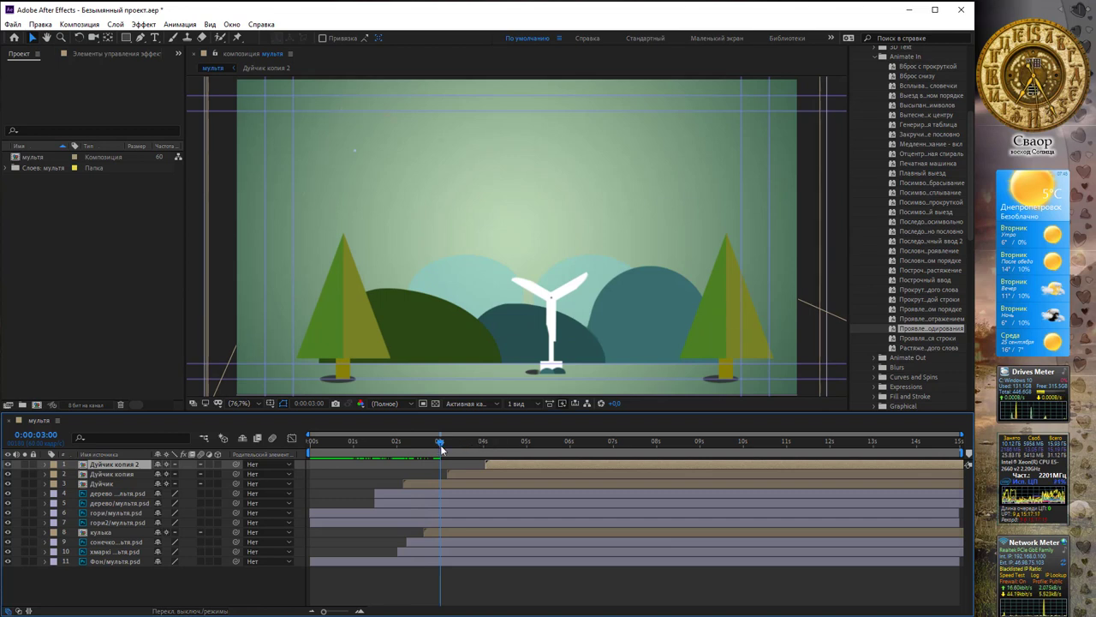
left_click_drag(441, 448, 467, 450)
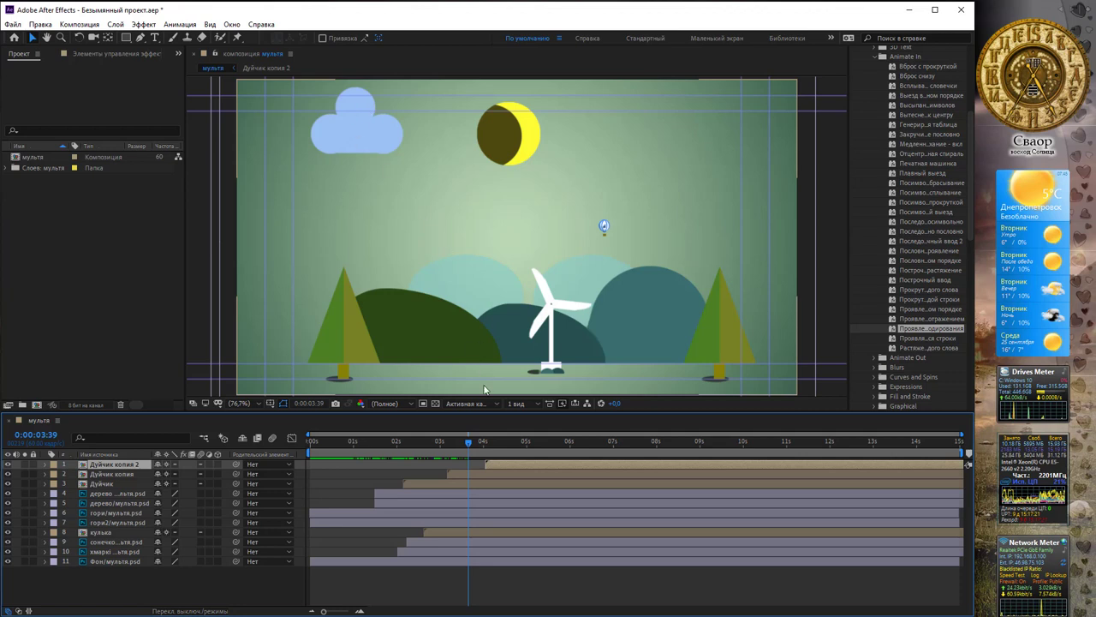
left_click_drag(470, 447, 522, 455)
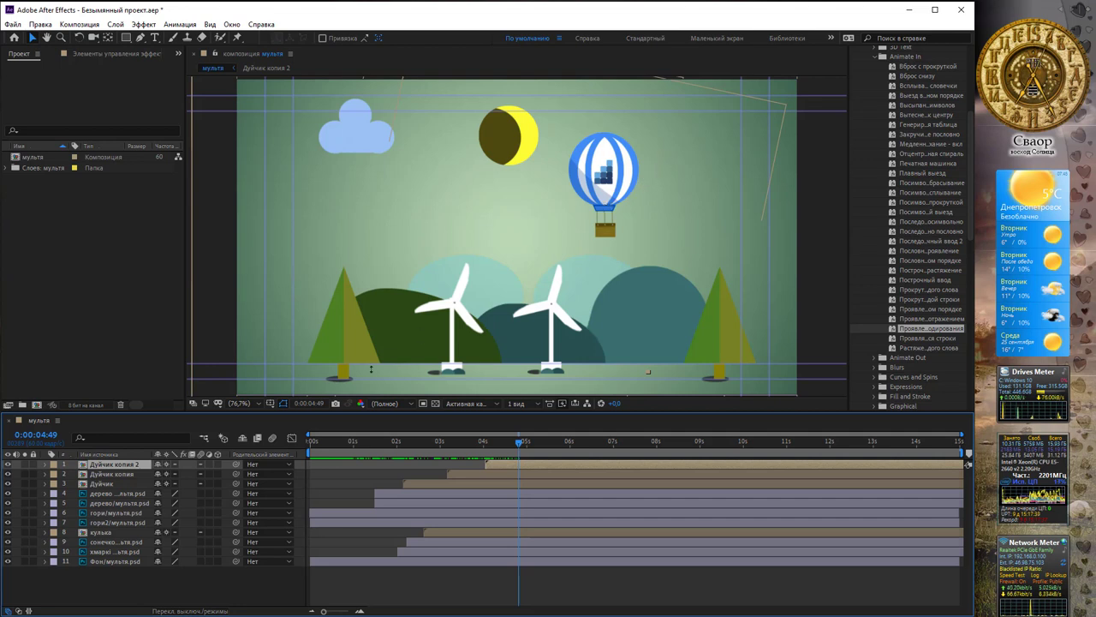
- Keyframe кулька's Position from 0:00:04:49, rising upper right by 0:00:10:13, dropping right by 0:00:13:52
left_click(125, 532)
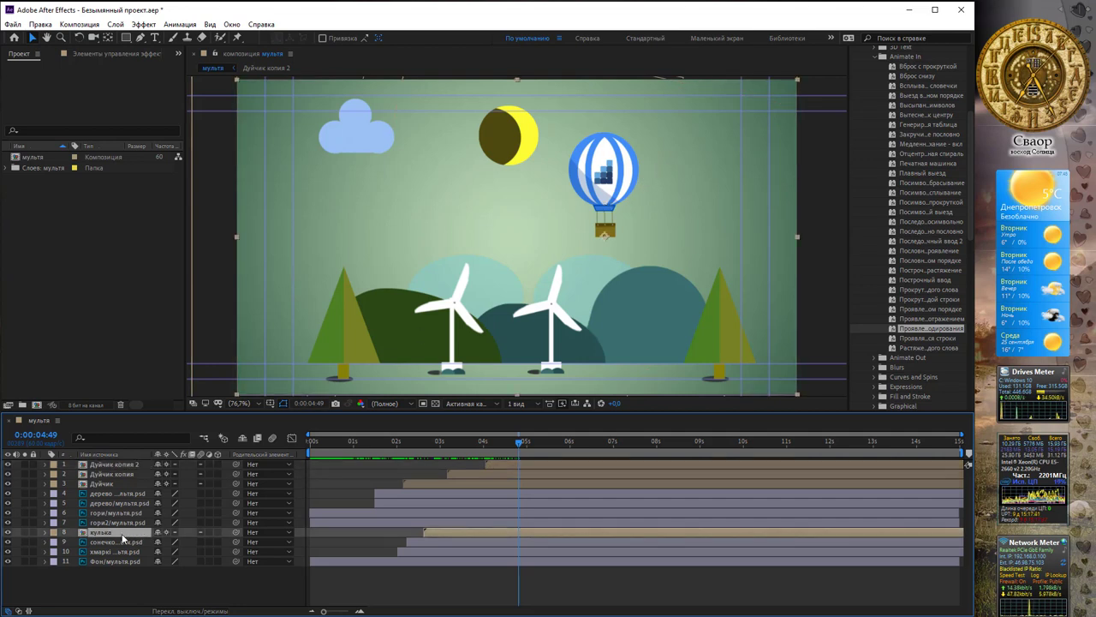
key("p")
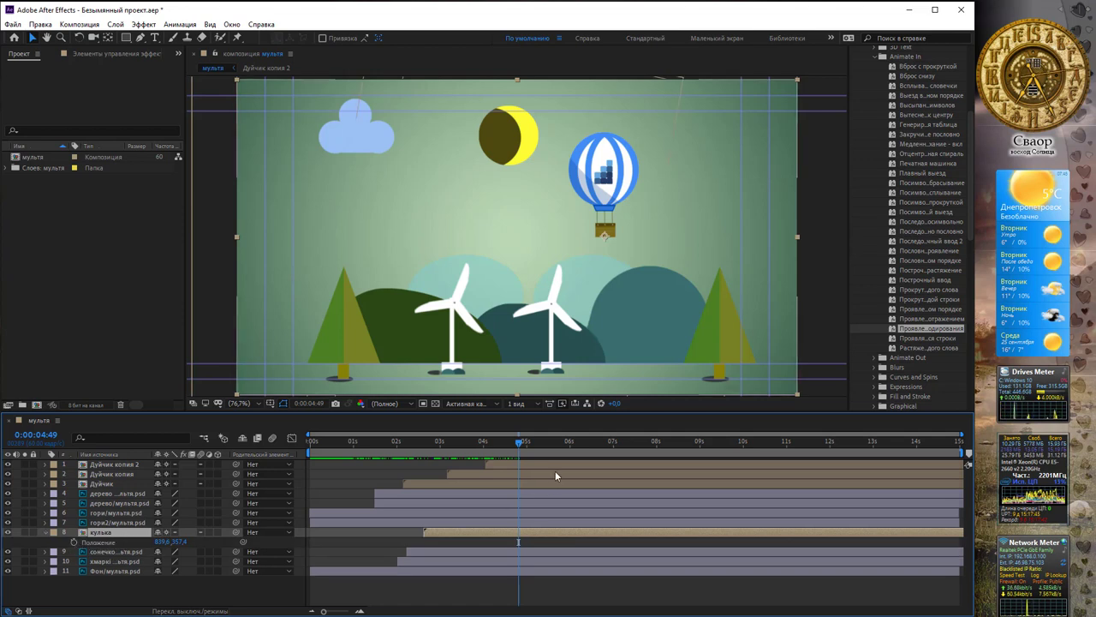
left_click(73, 542)
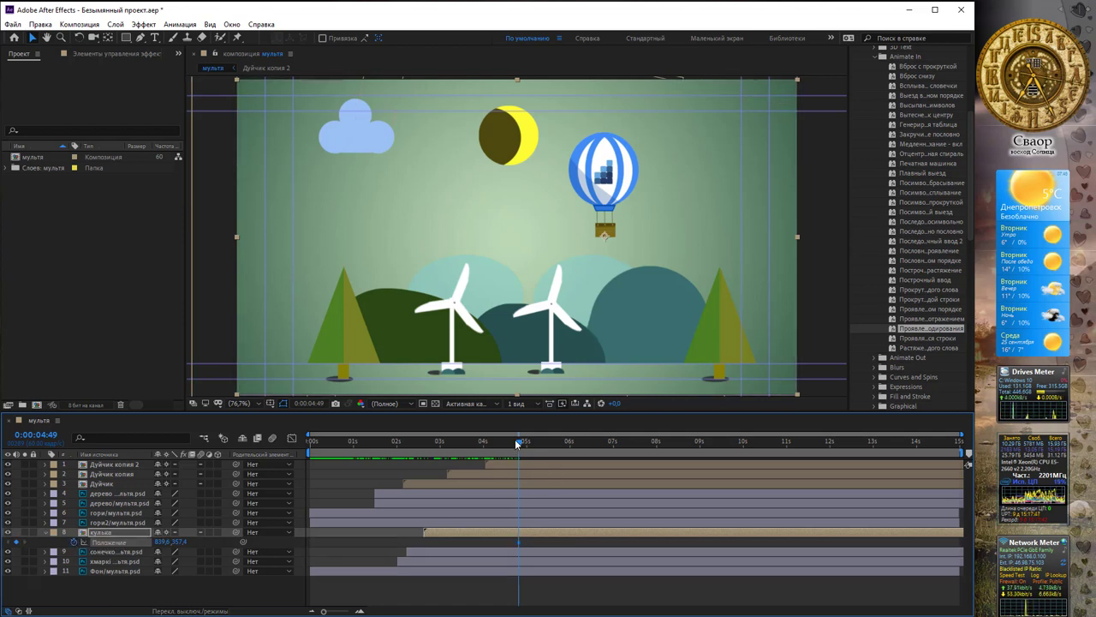
left_click_drag(519, 442, 752, 462)
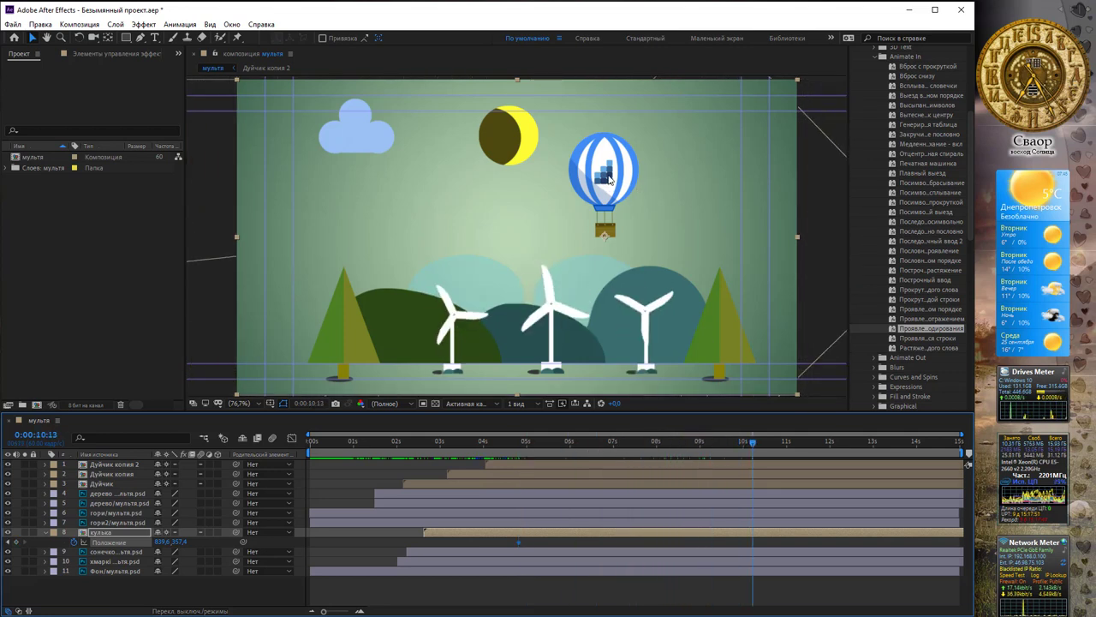
left_click_drag(607, 177, 722, 133)
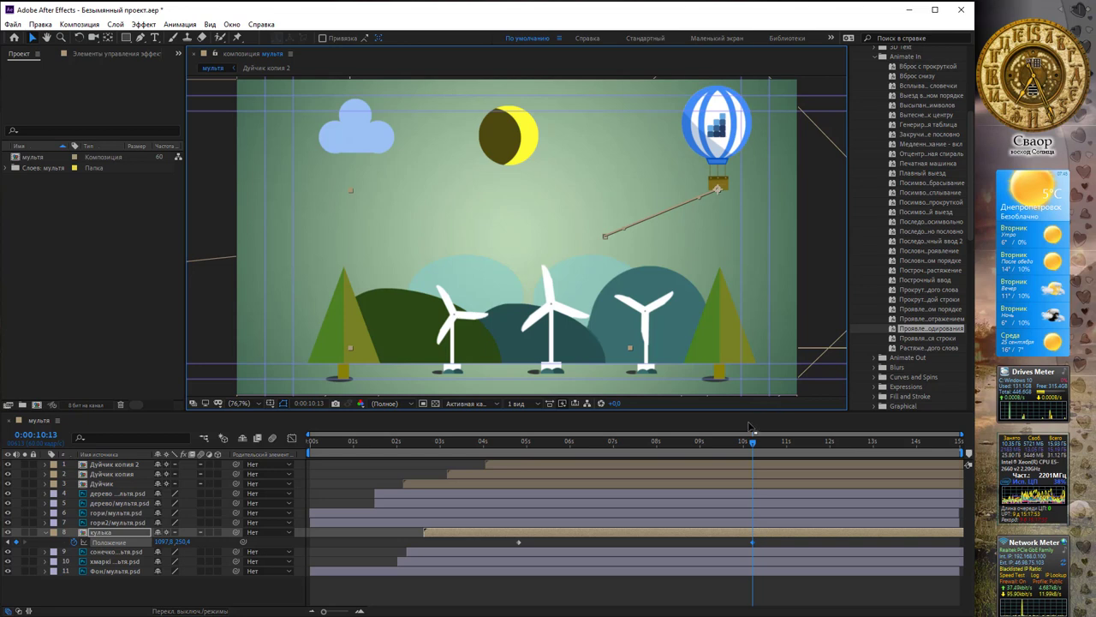
left_click_drag(754, 447, 911, 443)
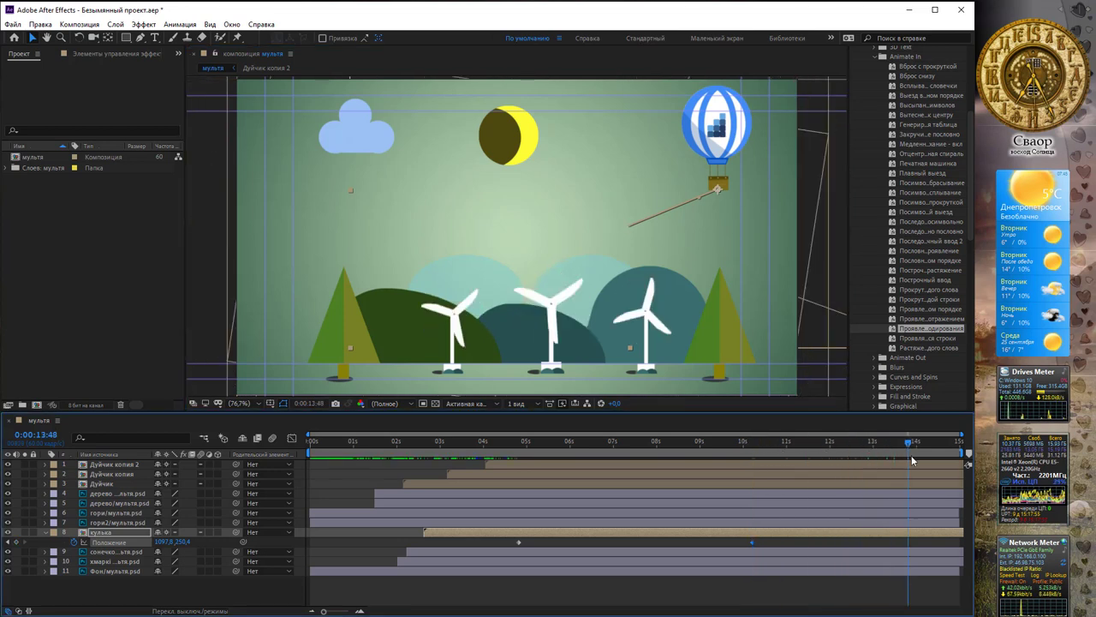
left_click_drag(726, 128, 761, 230)
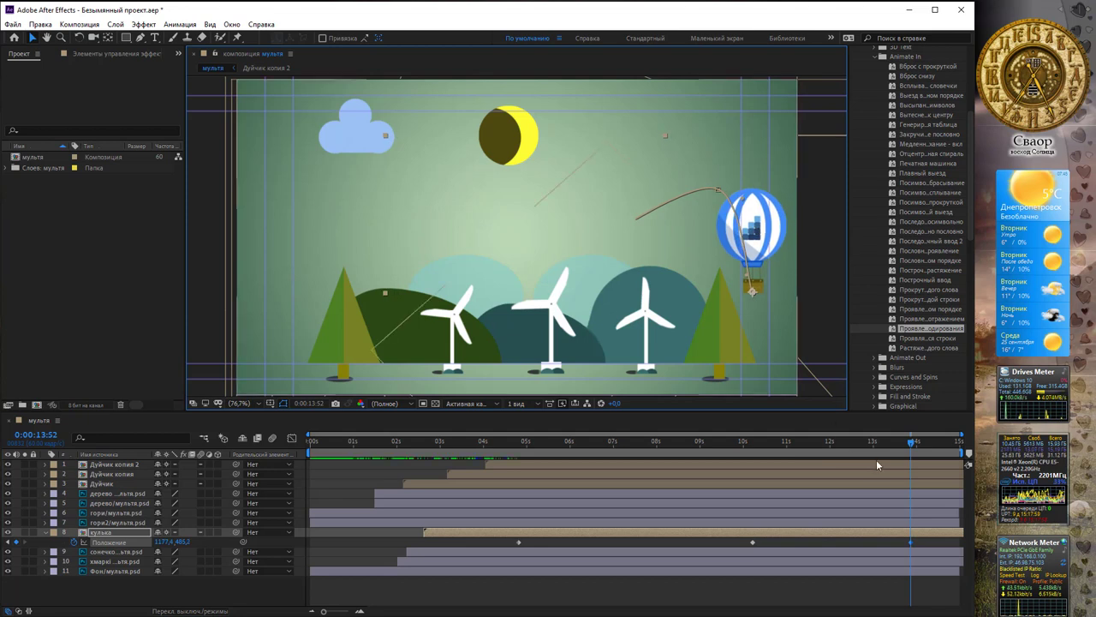
left_click_drag(910, 443, 520, 453)
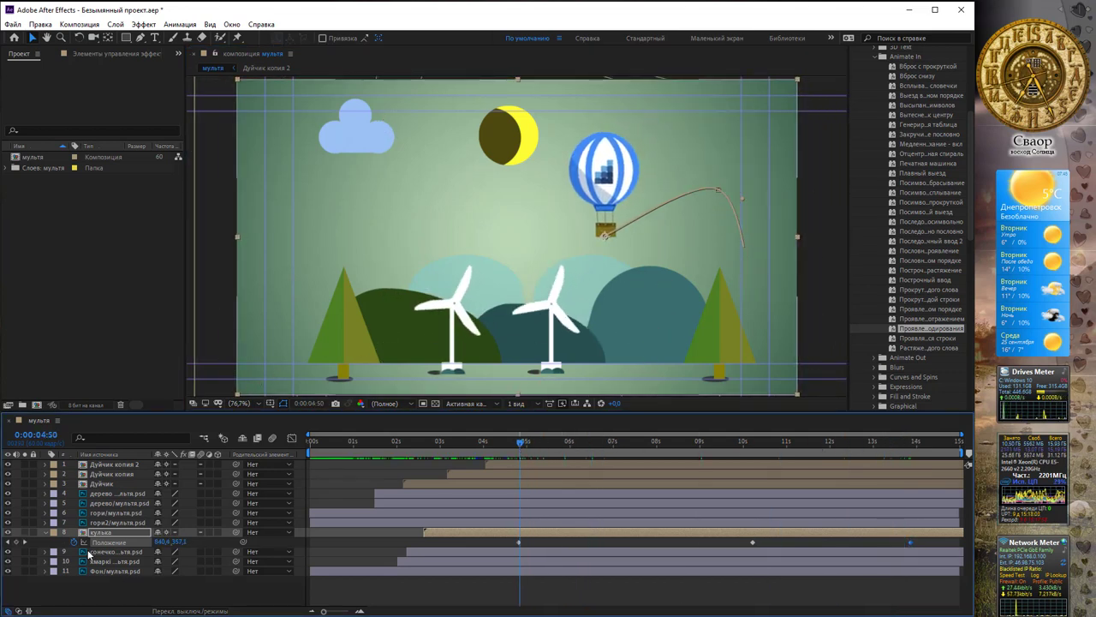
left_click(46, 534)
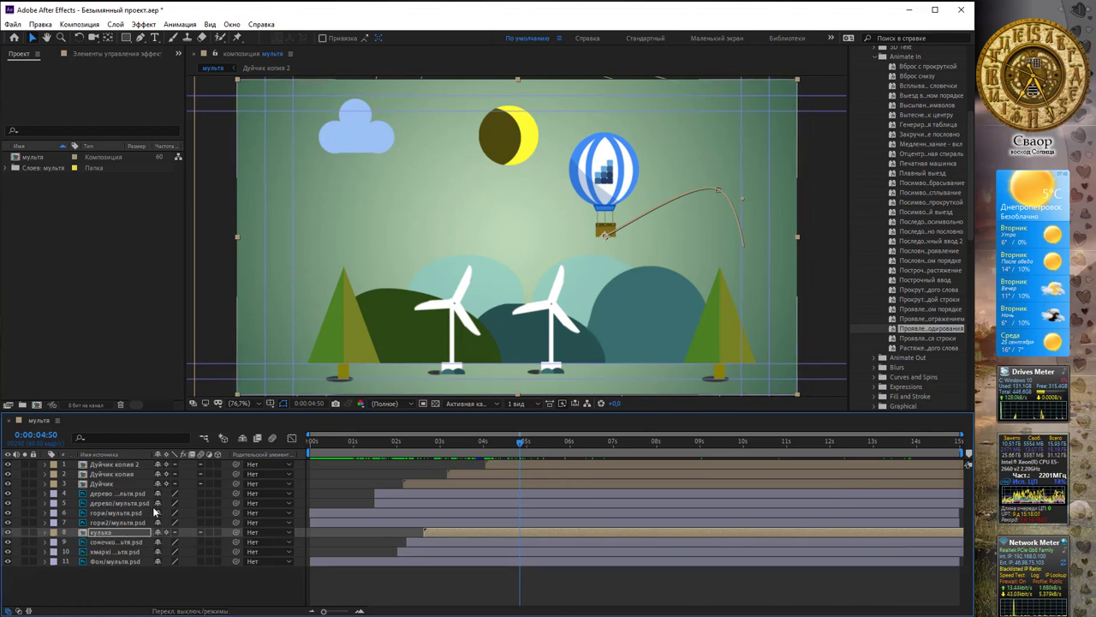
- Add cloud Position keyframes moving it down-right, then lower left near 12 s, then up to the top left
left_click(109, 549)
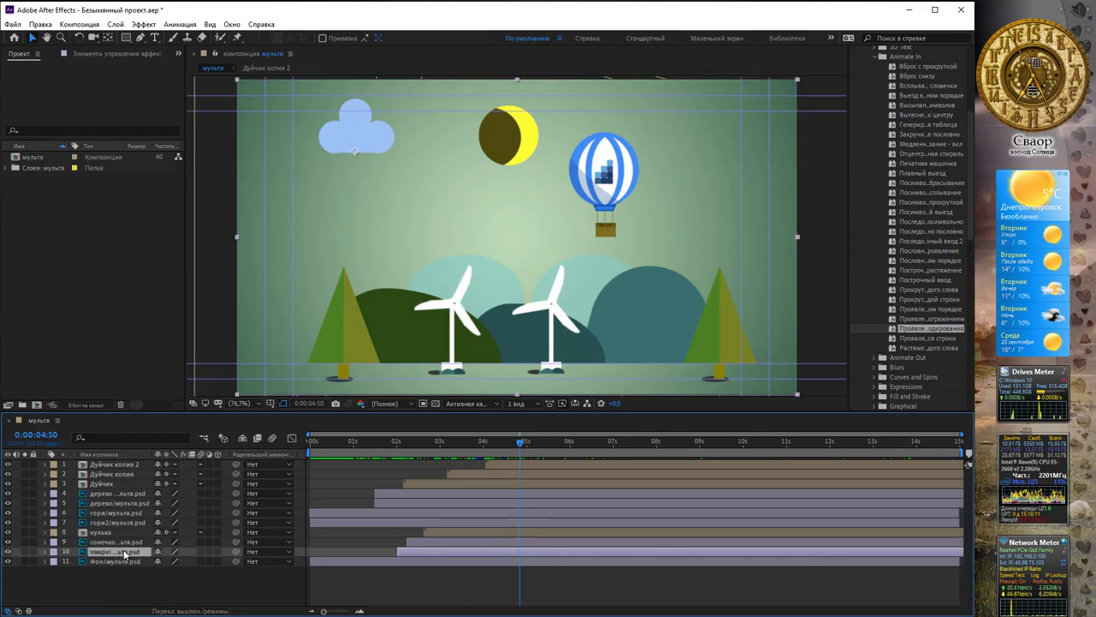
key("p")
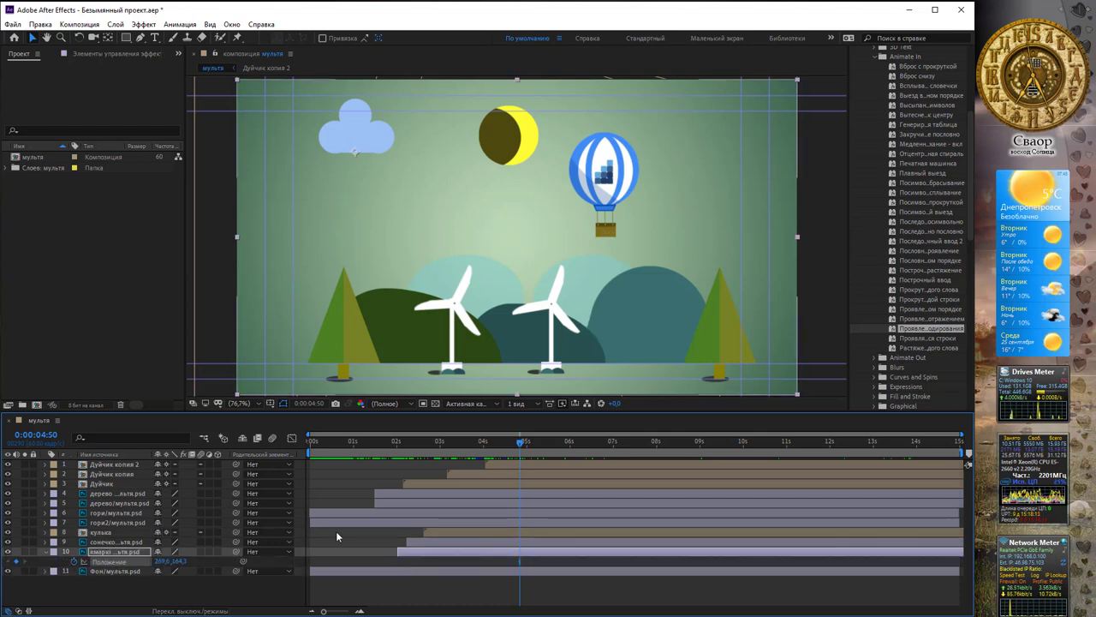
left_click_drag(520, 442, 681, 454)
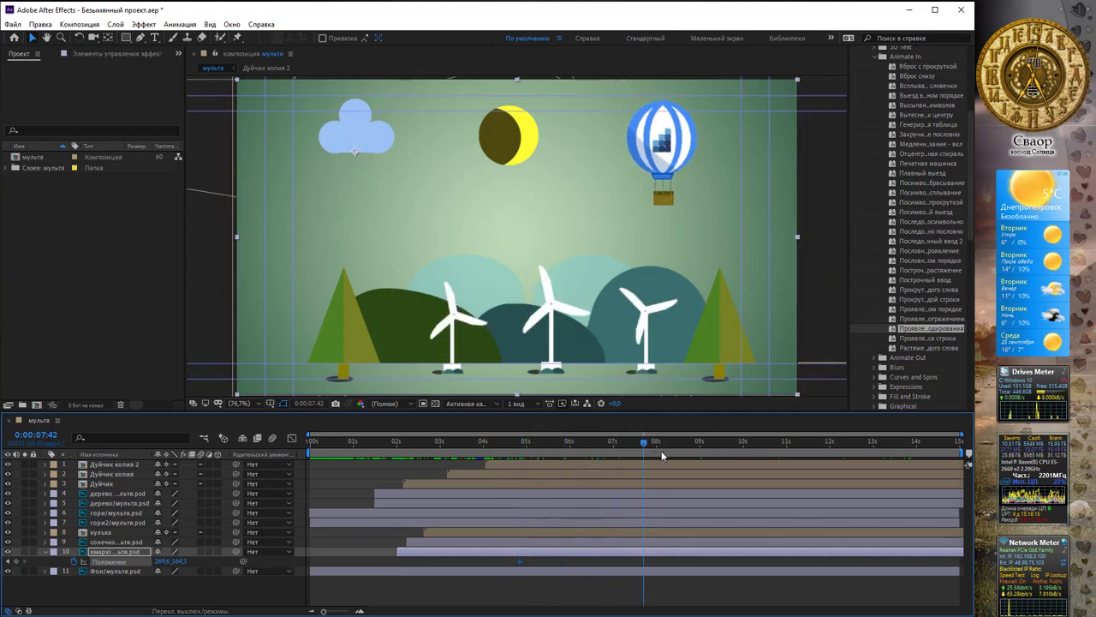
left_click_drag(381, 148, 463, 214)
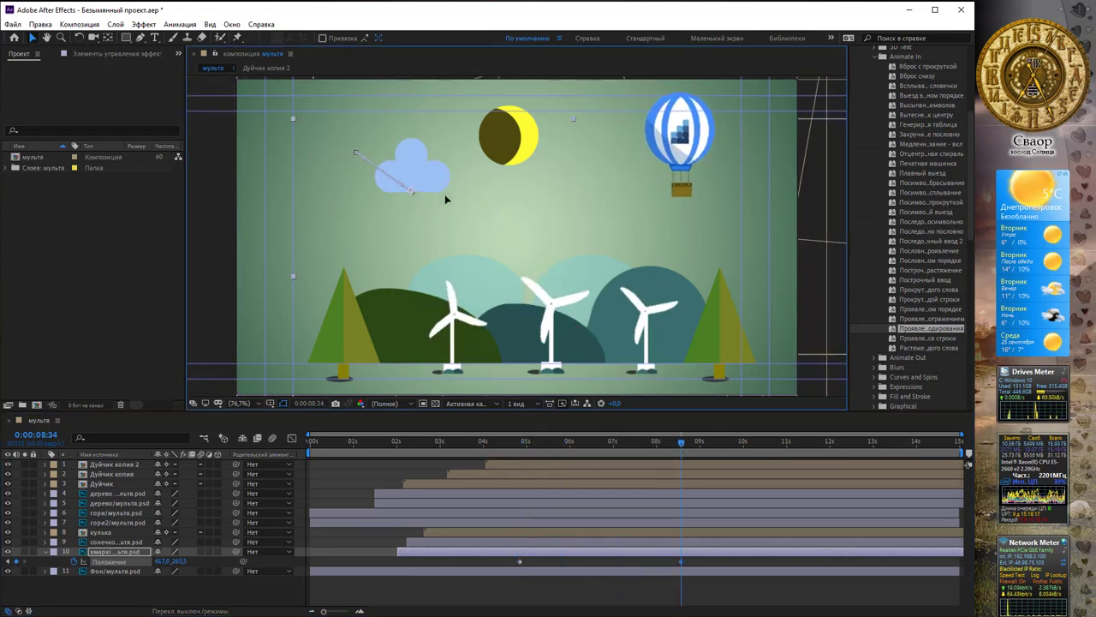
left_click_drag(686, 447, 841, 442)
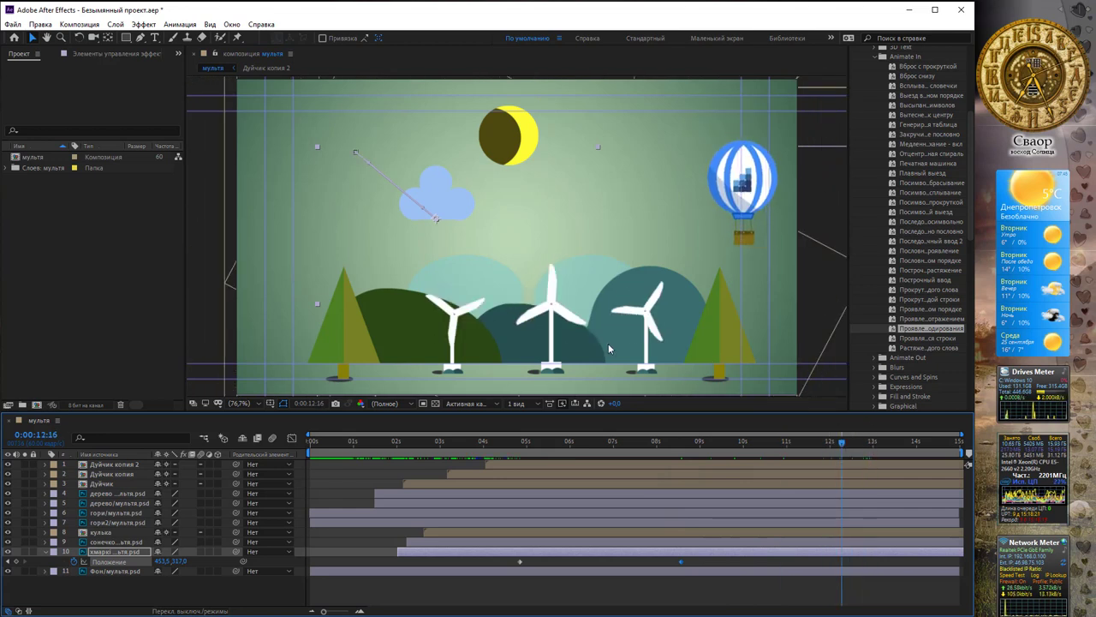
left_click_drag(444, 201, 291, 259)
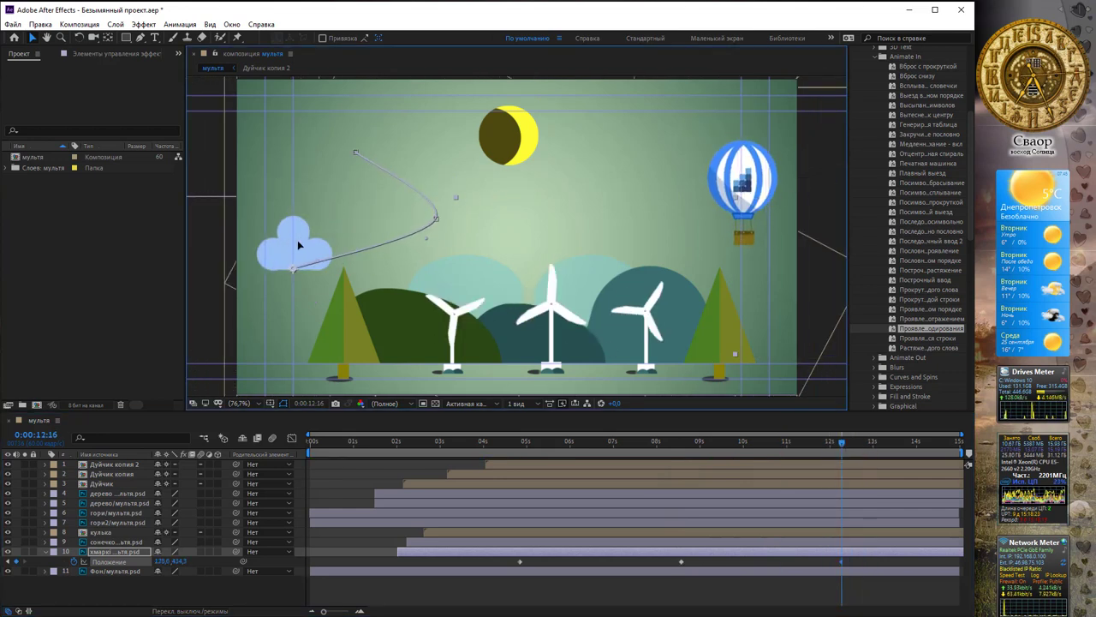
key("space")
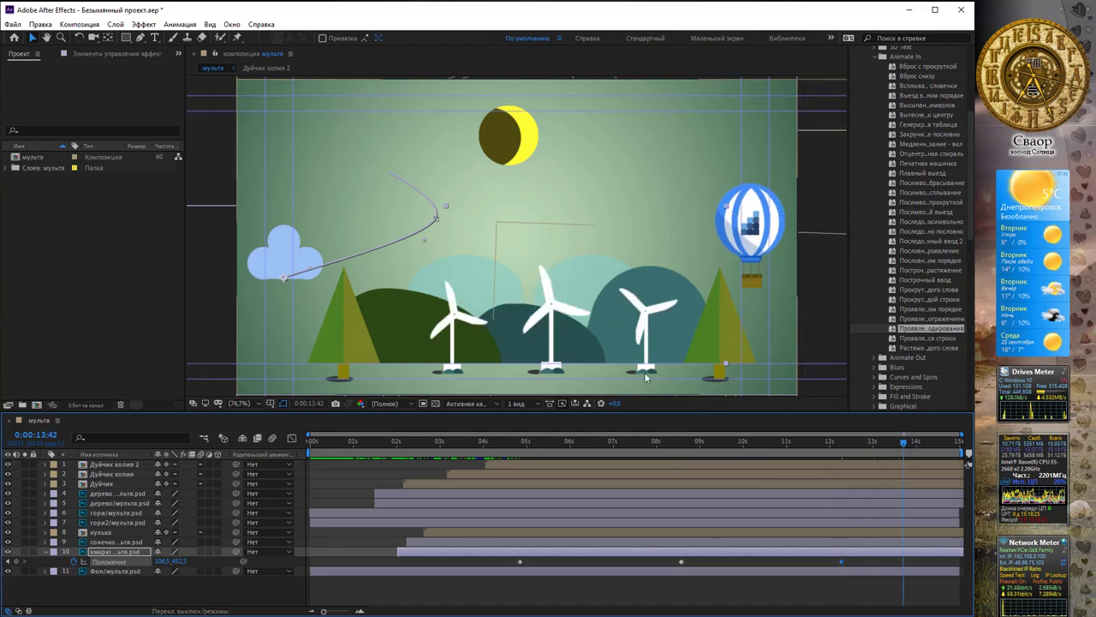
left_click_drag(313, 261, 336, 159)
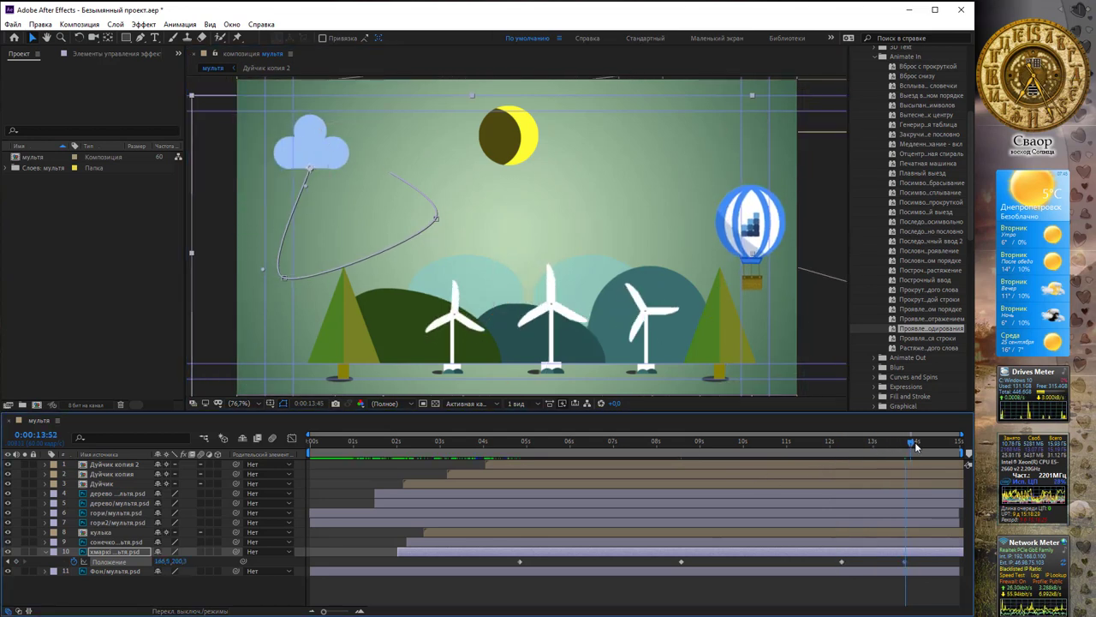
left_click_drag(905, 442, 644, 440)
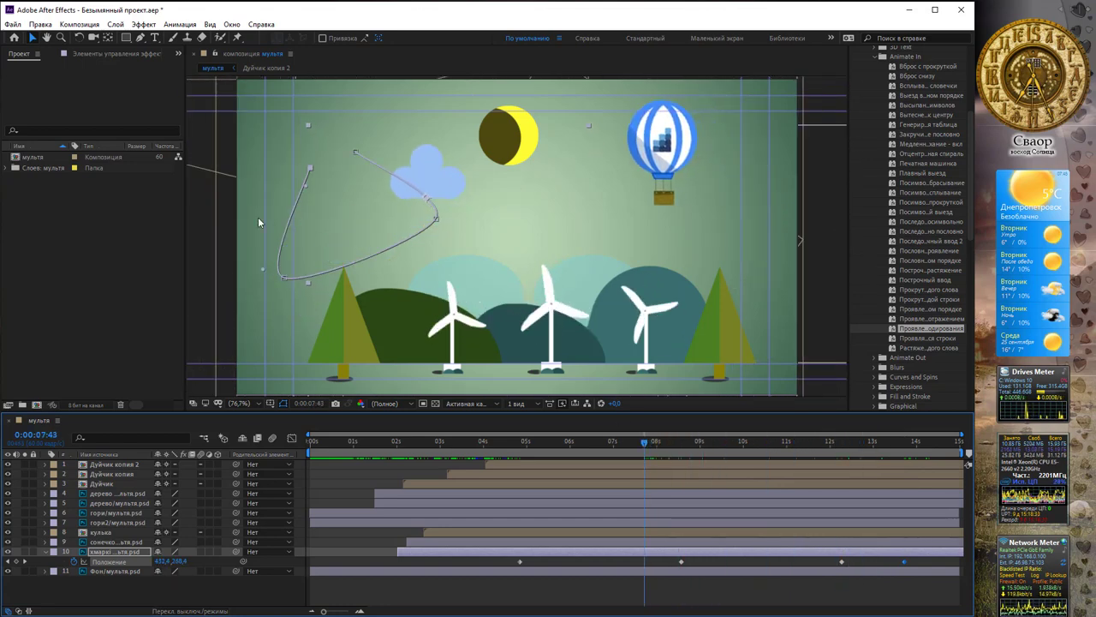
- Create a text layer above the windmills reading 'Виконва ст.гр. 132' and the author's full name
left_click(155, 37)
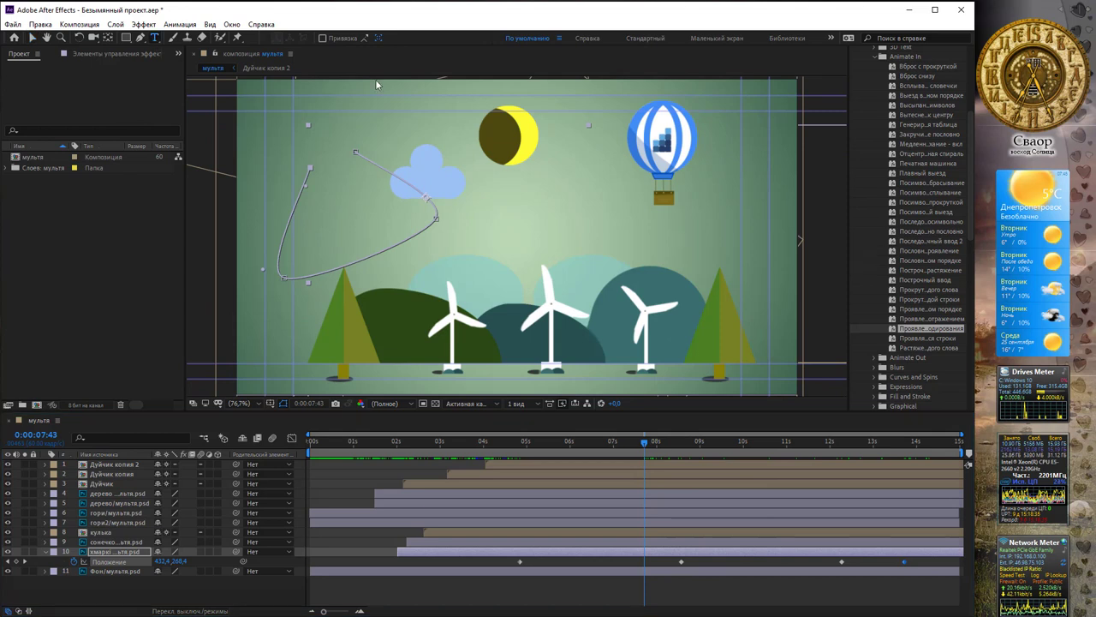
left_click(485, 203)
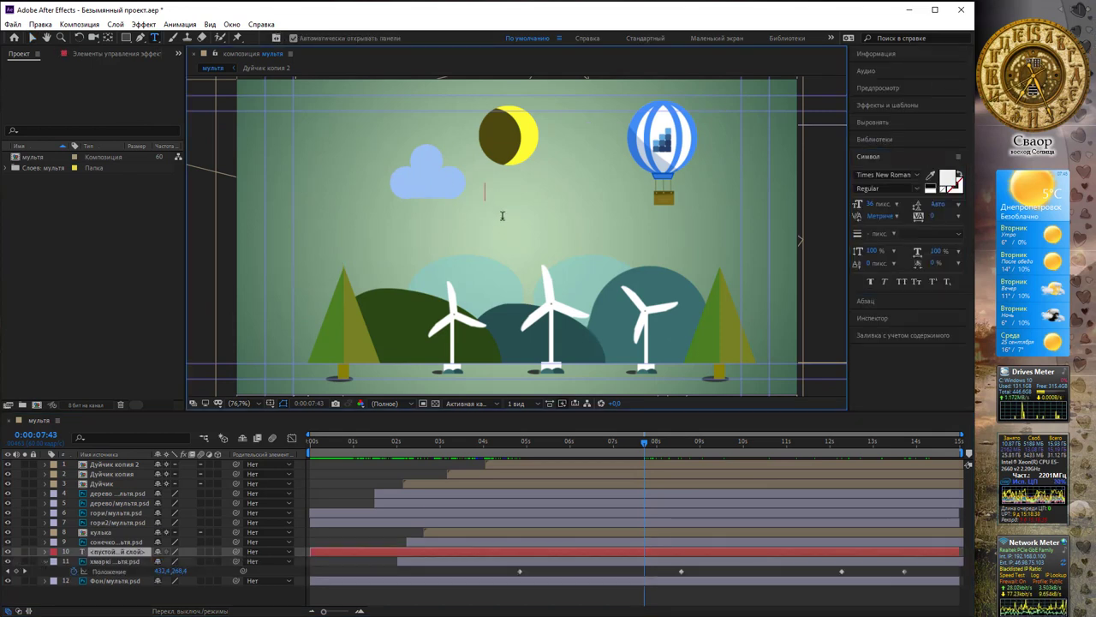
type("В")
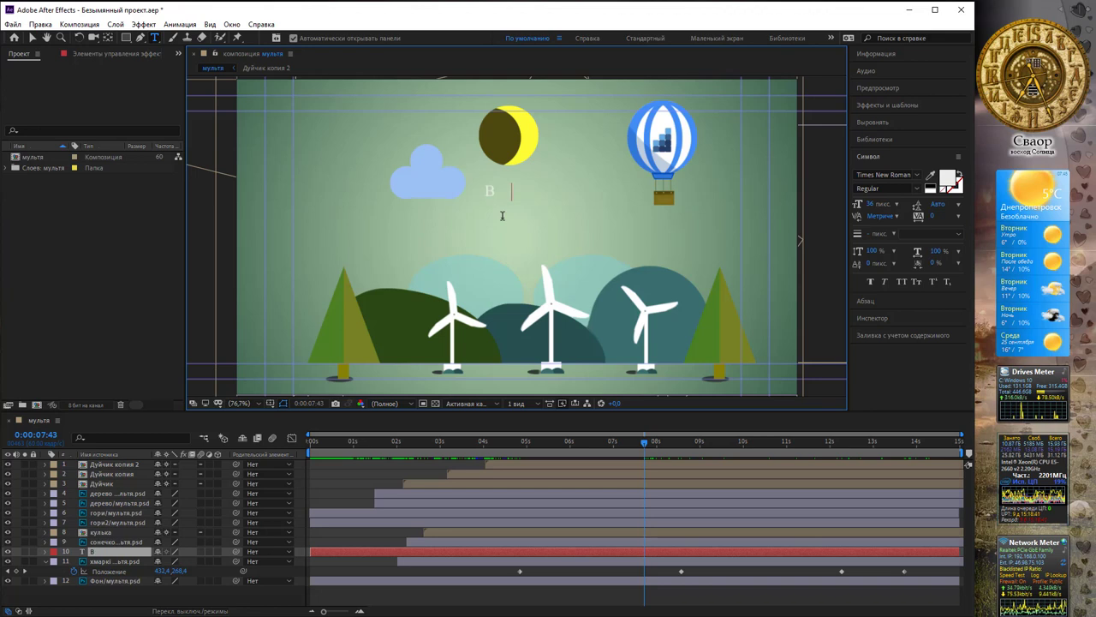
type("иок")
key("BackSpace")
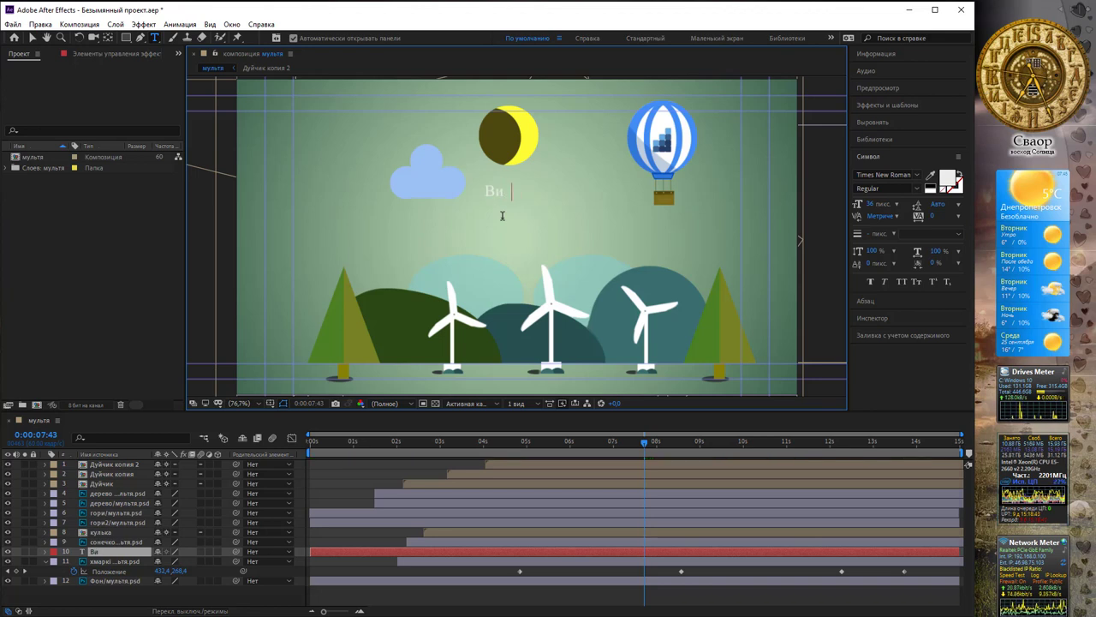
type("онва ст.гр")
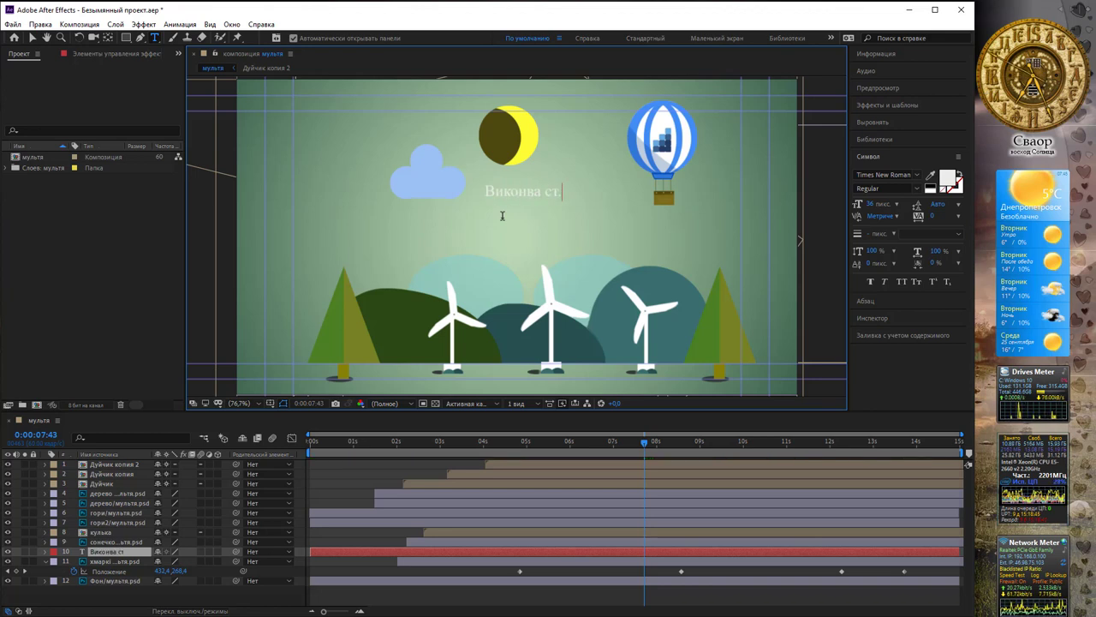
type(". 132 ")
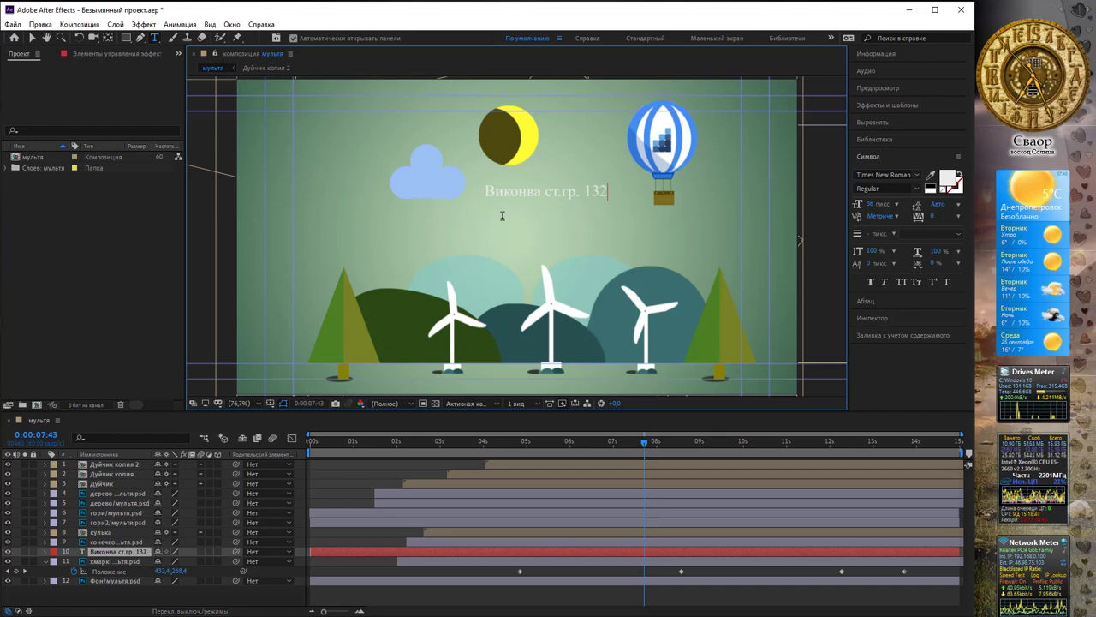
type("Іванов ")
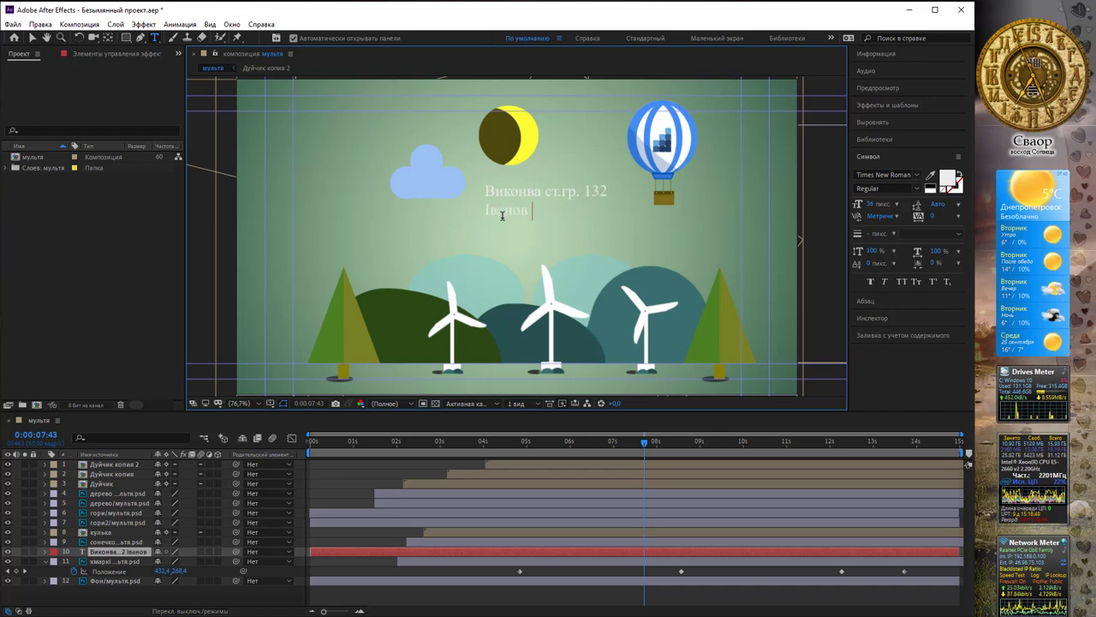
type("Іван")
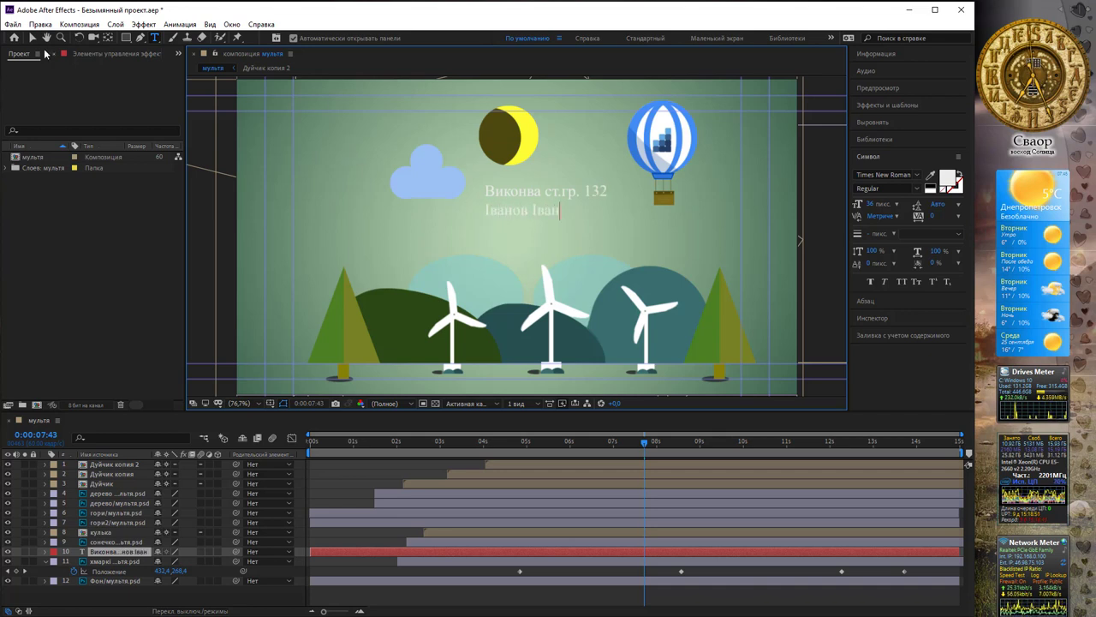
left_click(32, 37)
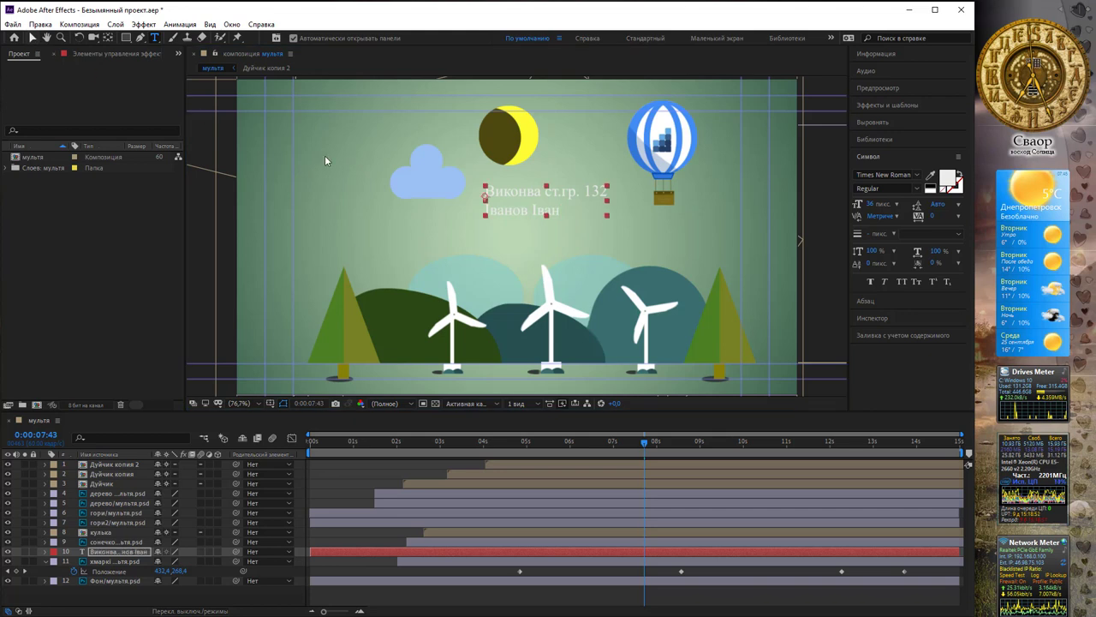
- Apply a character-by-character Animate In text preset from Effects & Presets to the credit text
left_click(883, 106)
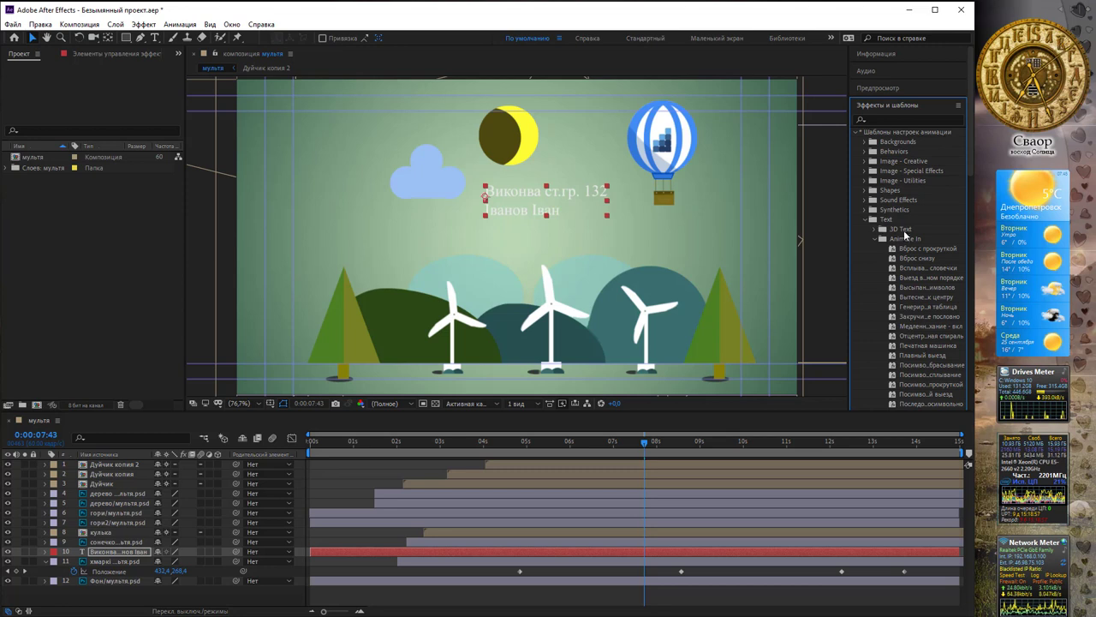
left_click(915, 400)
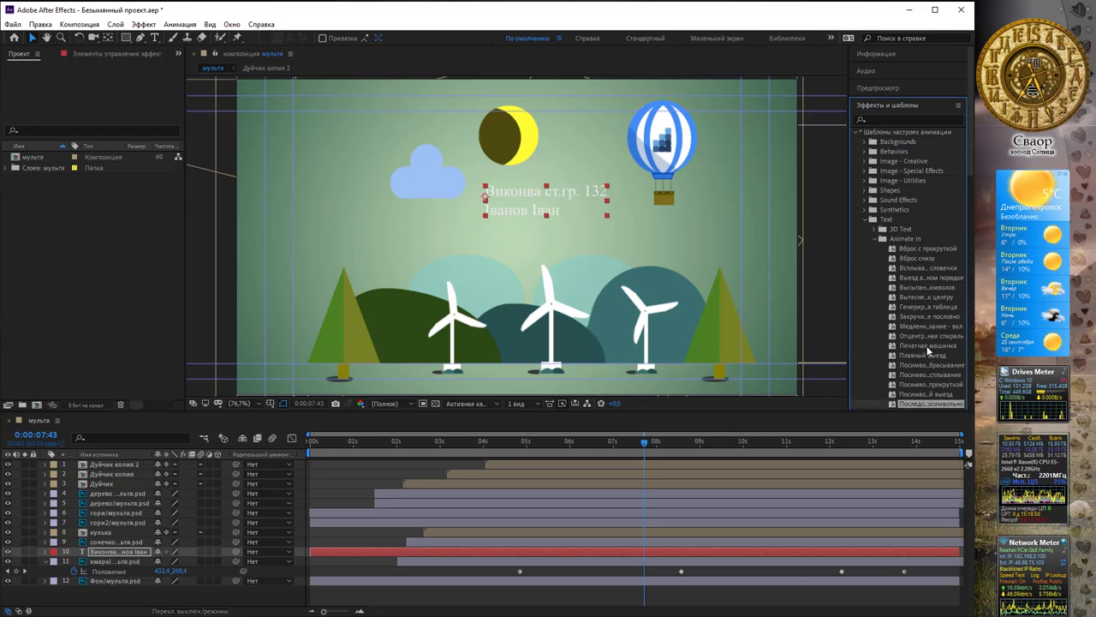
scroll(927, 345, "down", 1)
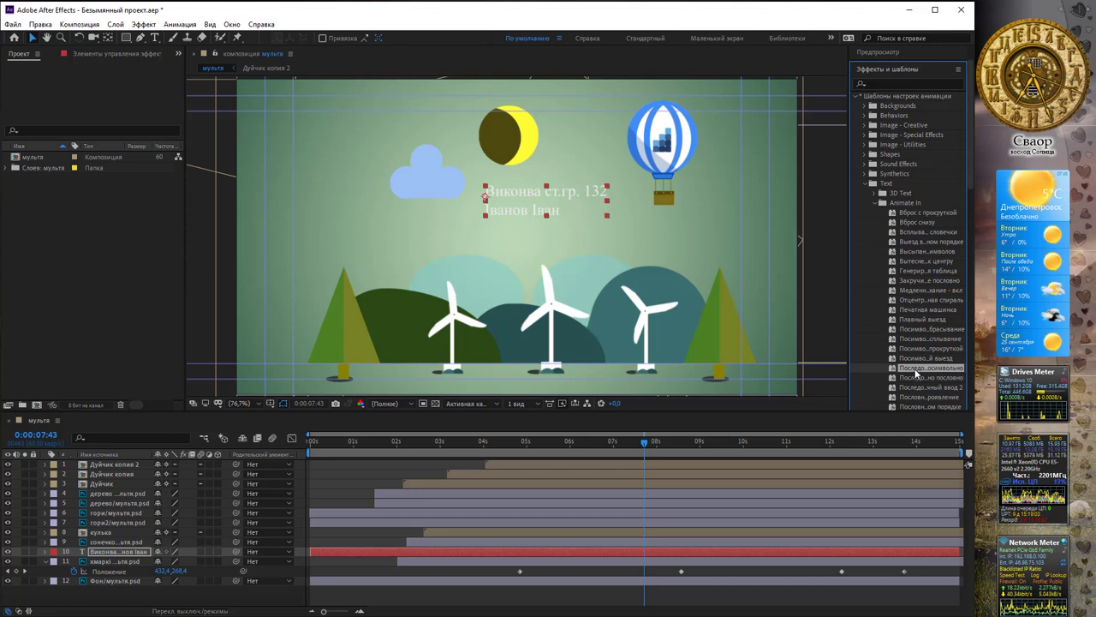
double_click(925, 368)
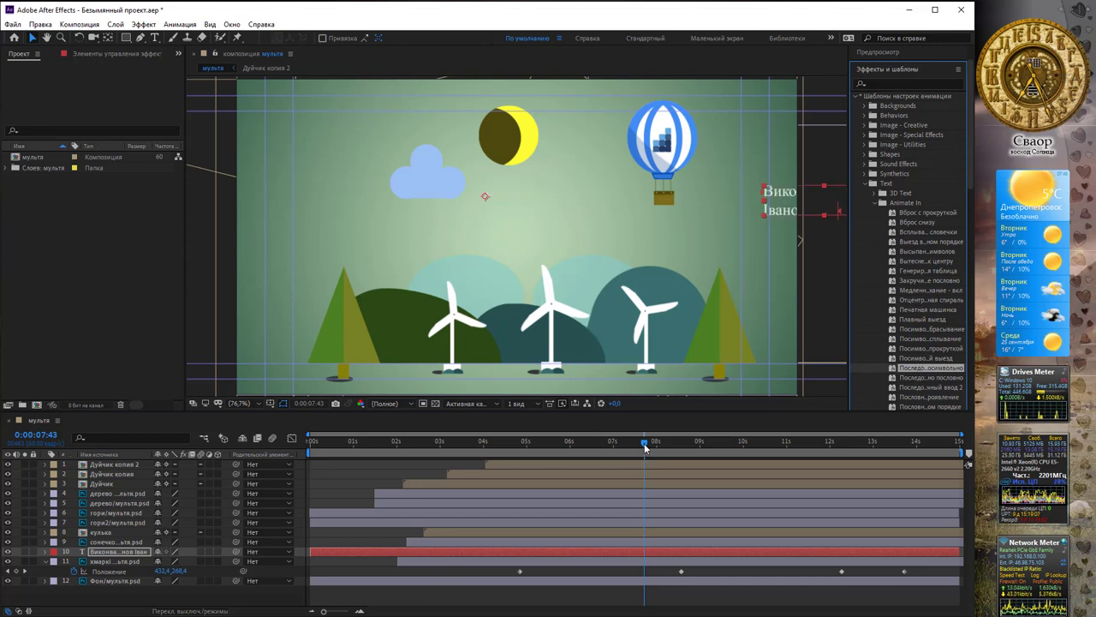
left_click_drag(645, 445, 632, 444)
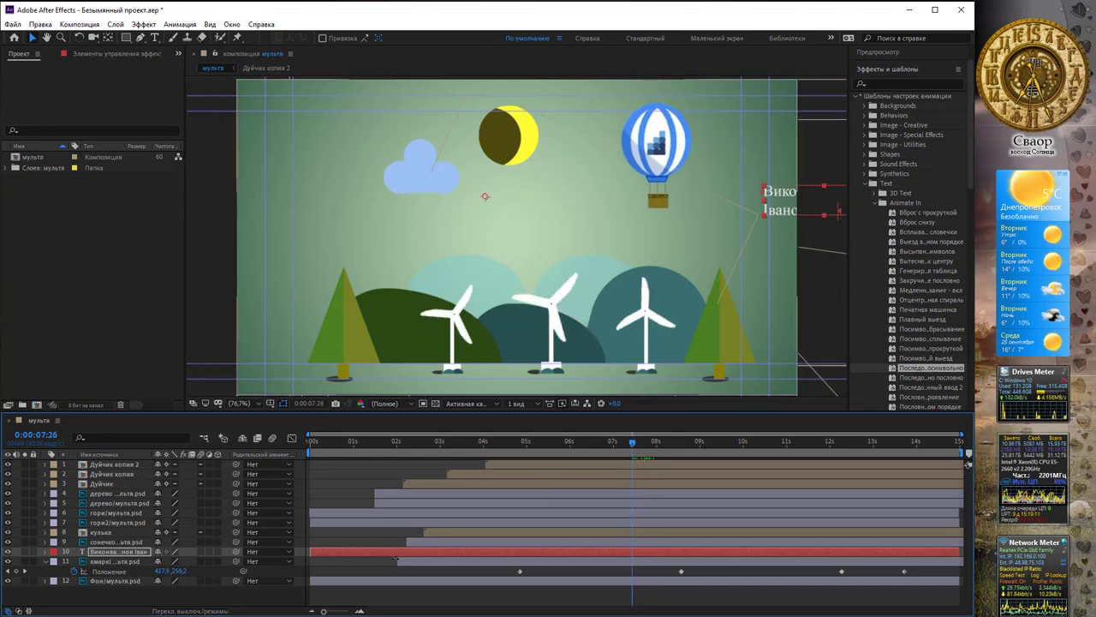
- Shift the text layer's in-point to about 7 s and play back to preview it
left_click_drag(311, 553, 631, 560)
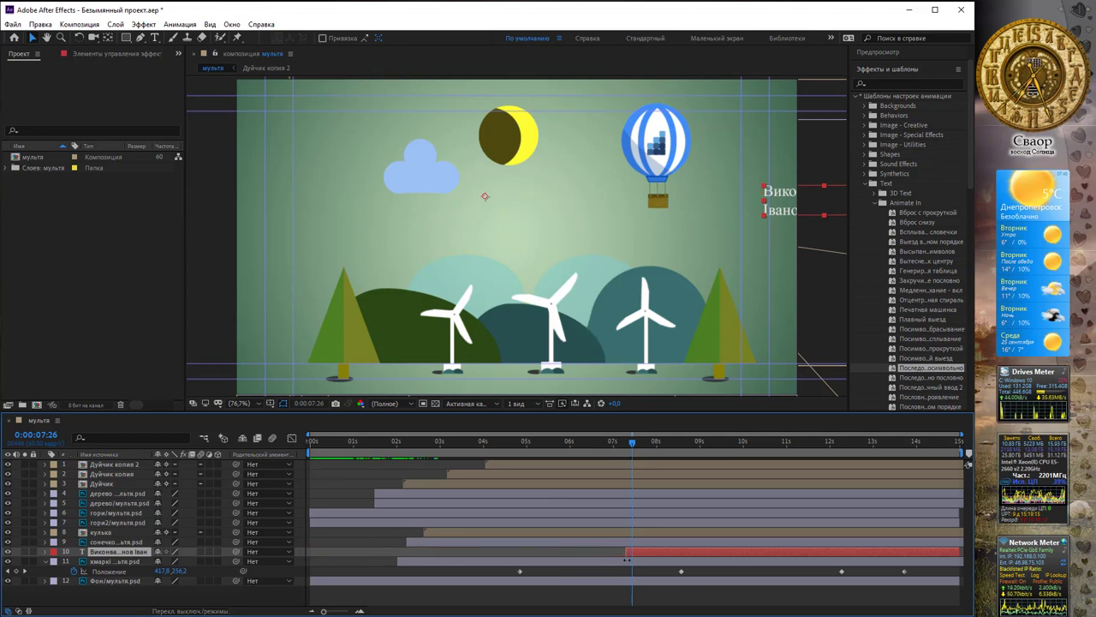
left_click_drag(633, 443, 613, 446)
key("space")
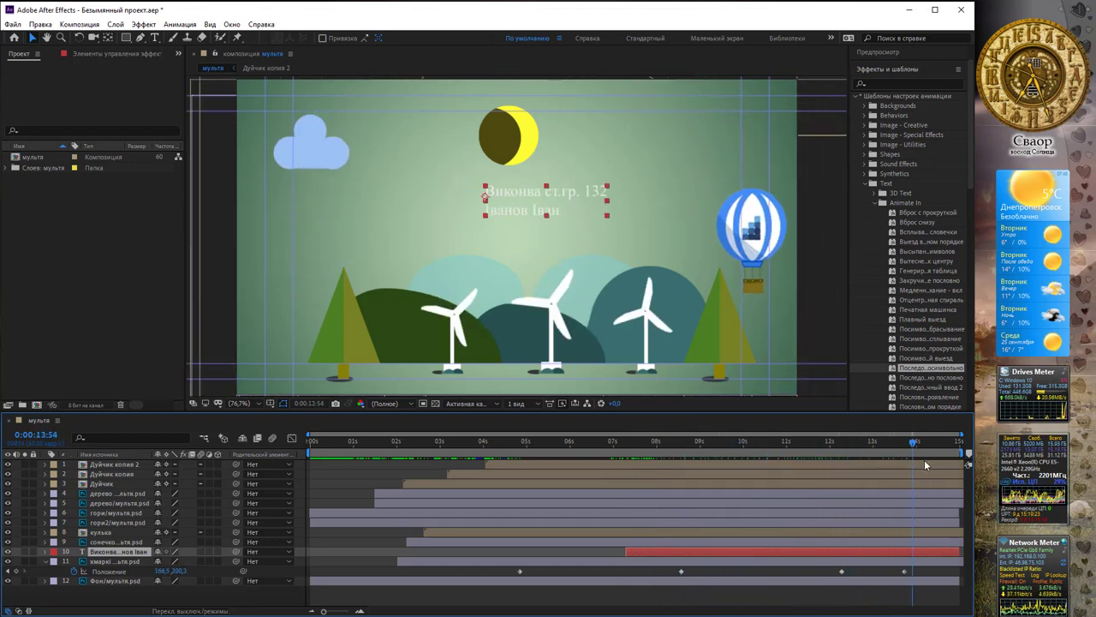
left_click_drag(867, 455, 332, 436)
- Add the composition to the Render Queue with QuickTime as the output format
left_click(13, 24)
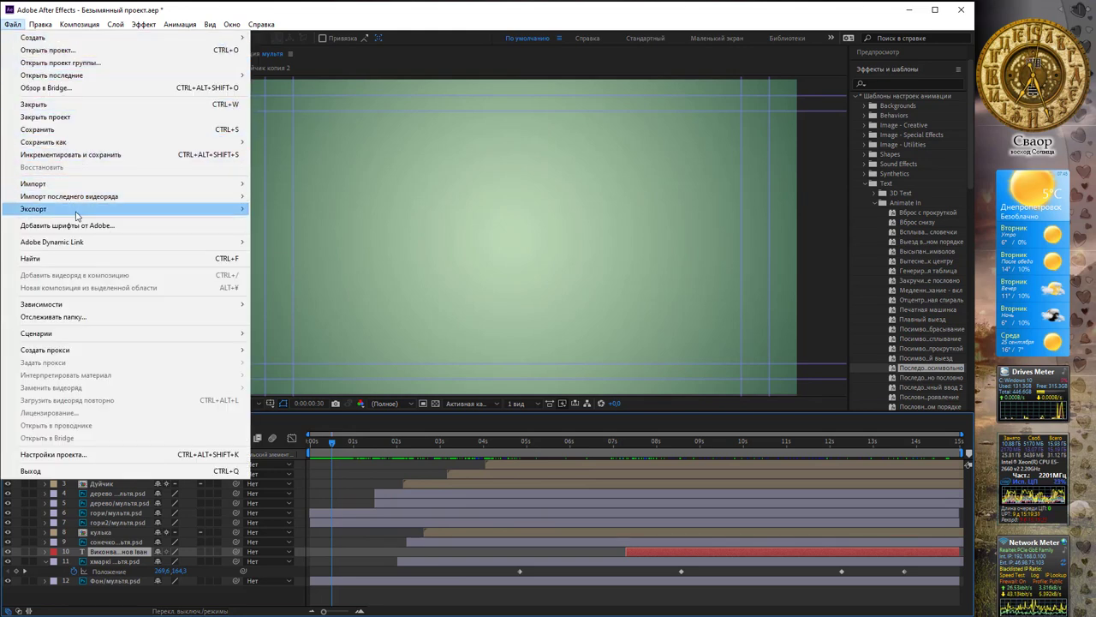
mouse_move(82, 208)
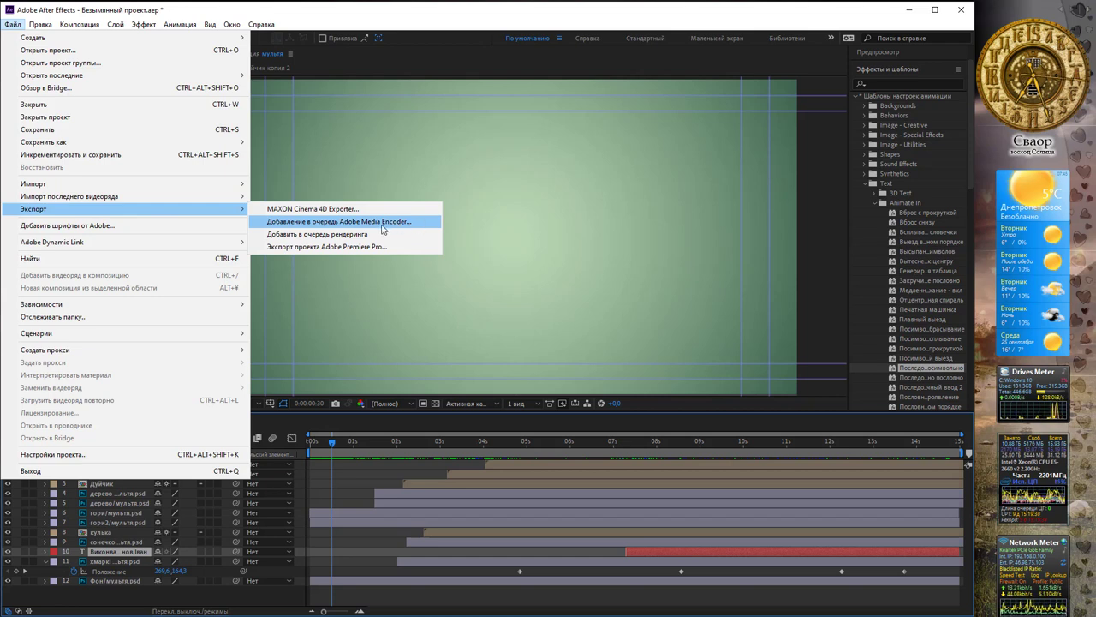
left_click(314, 235)
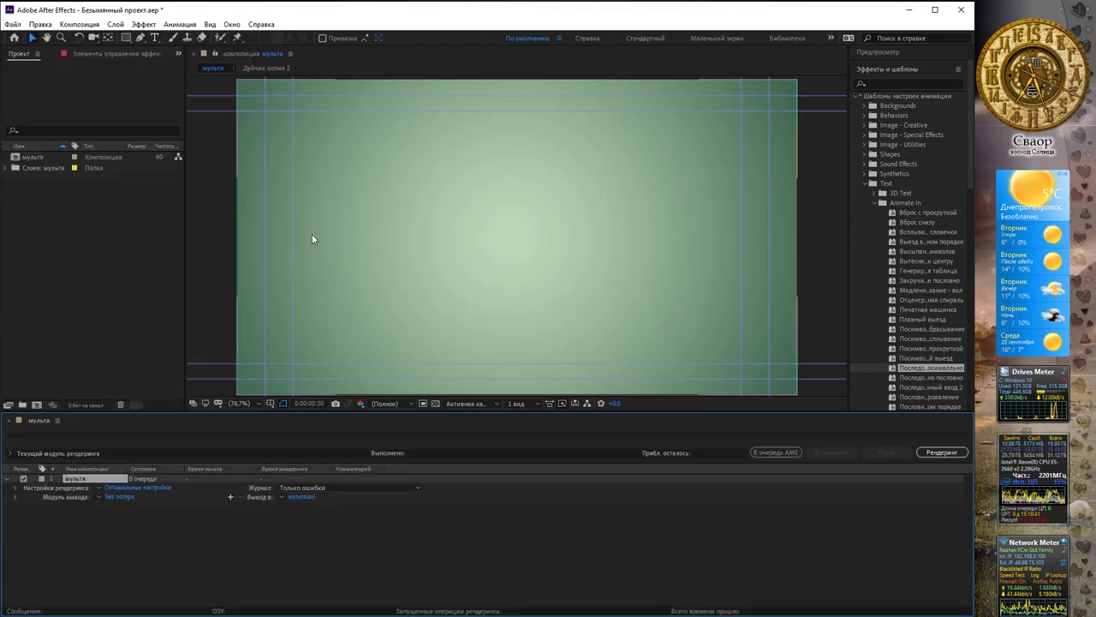
left_click(118, 496)
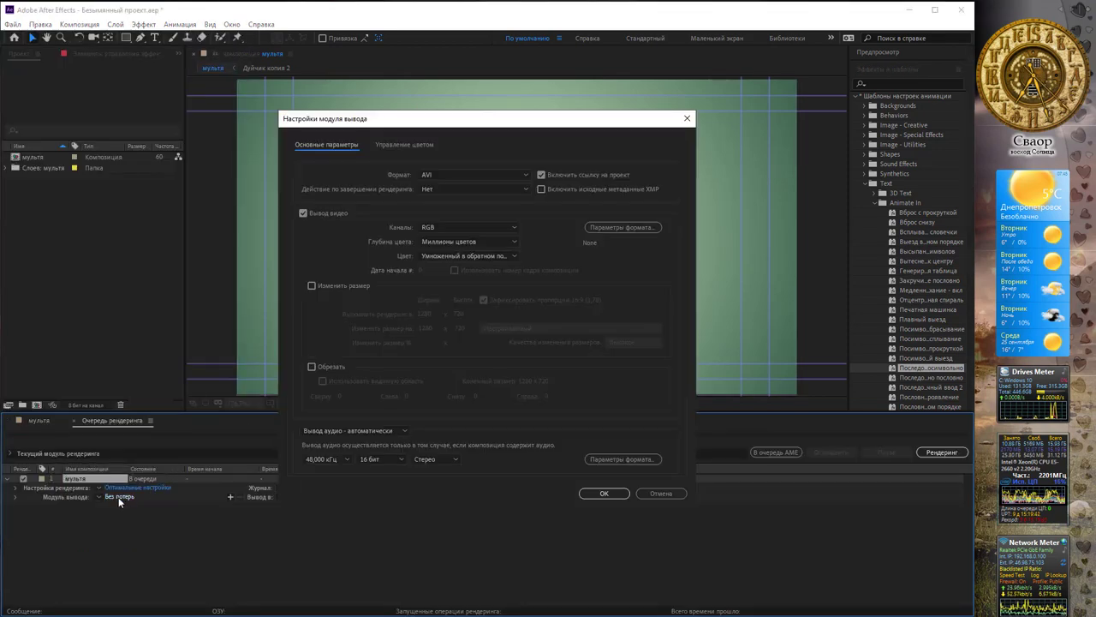
left_click(491, 175)
left_click(444, 299)
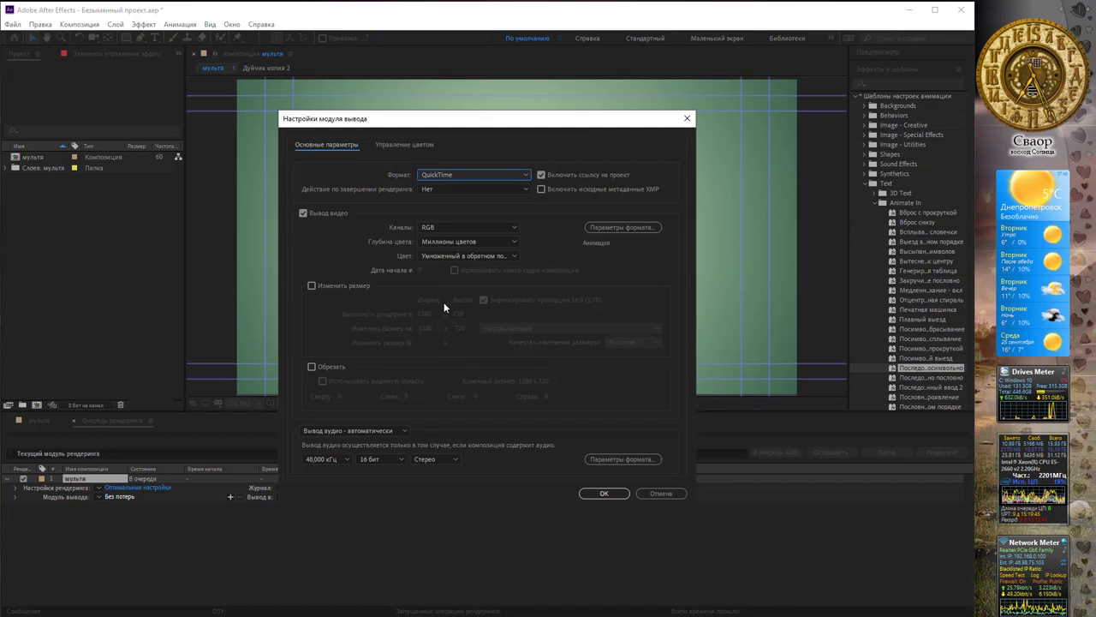
left_click(603, 493)
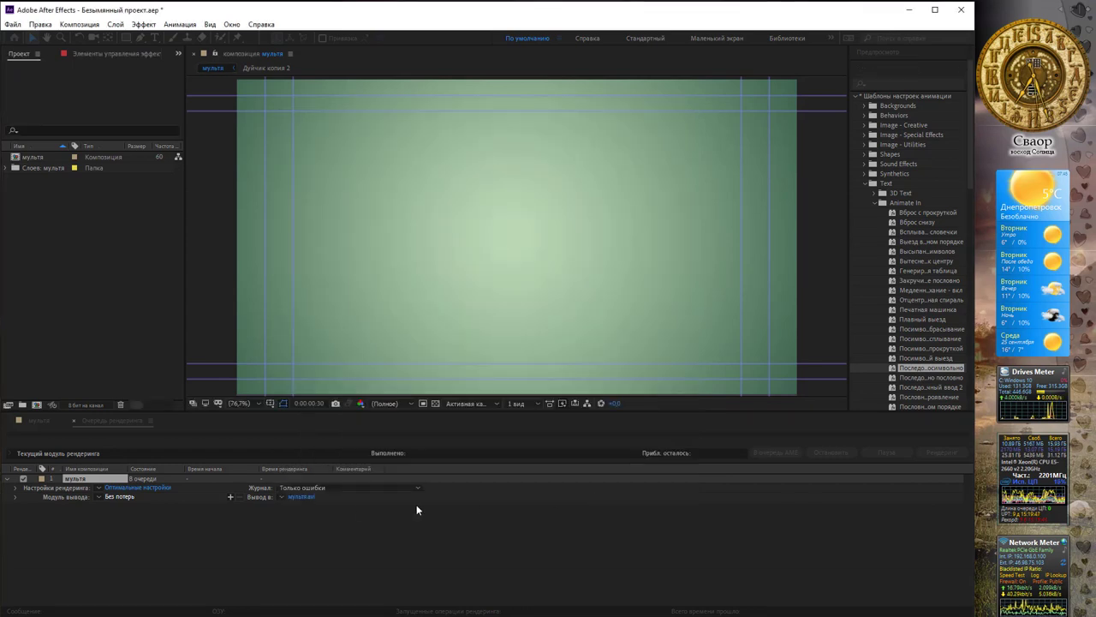
- Set the render output destination to the Disc R folder
left_click(313, 498)
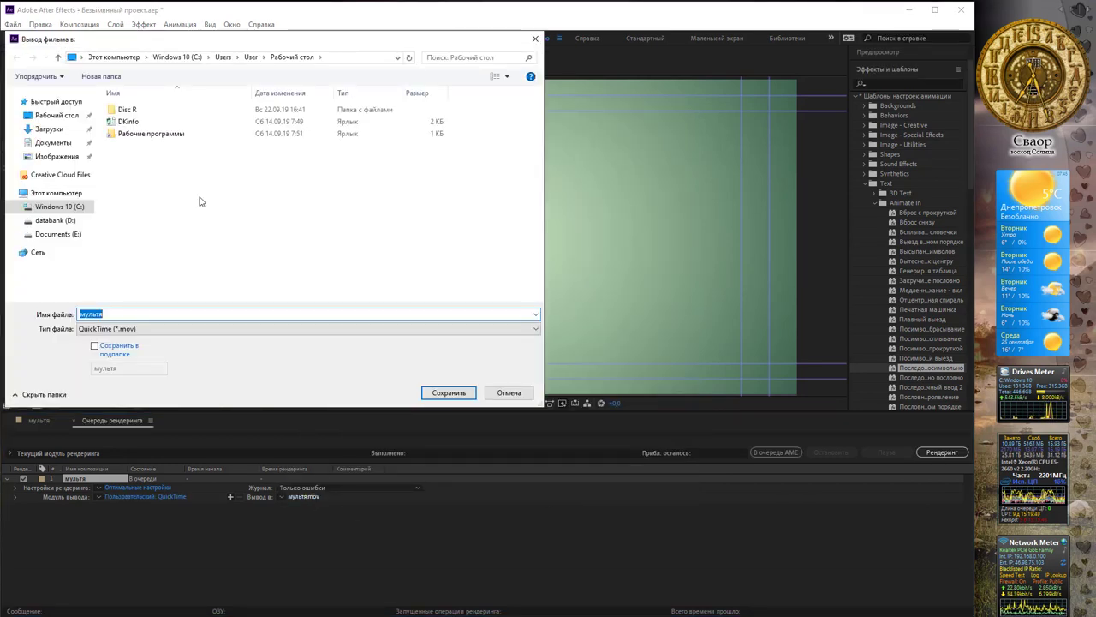
left_click(127, 112)
double_click(127, 109)
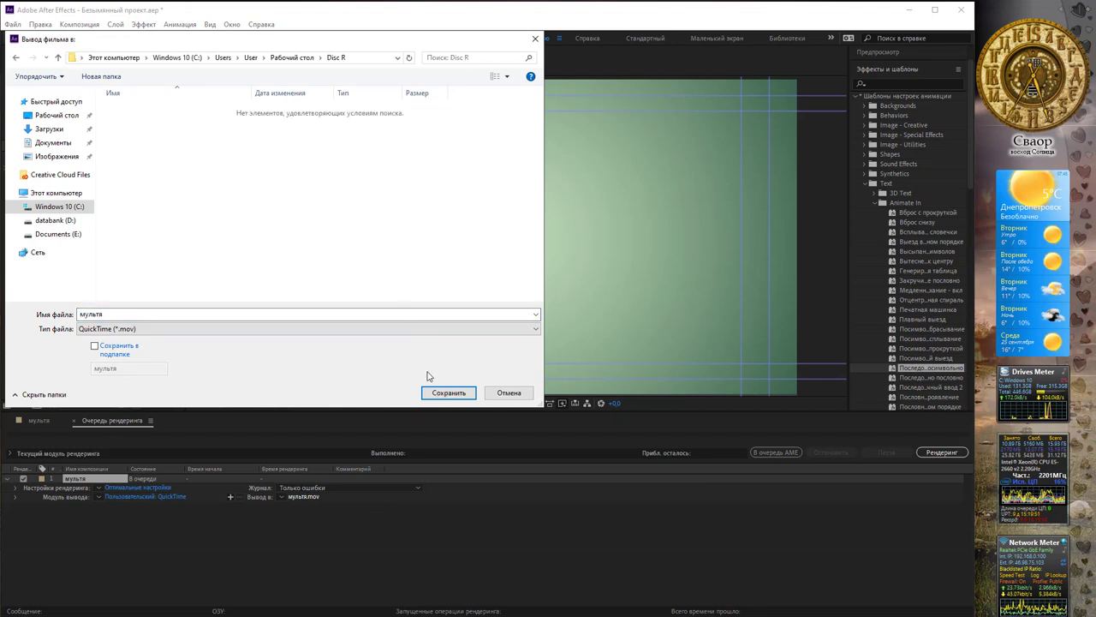
left_click(448, 392)
- Start rendering мультя.mov in the Render Queue and let it progress
left_click(934, 453)
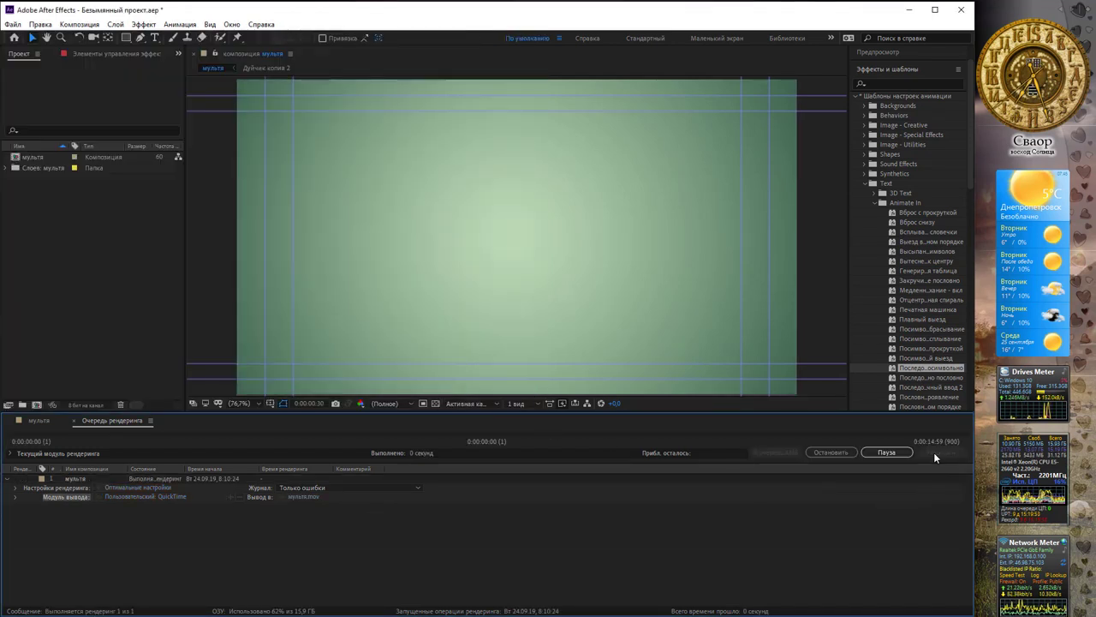